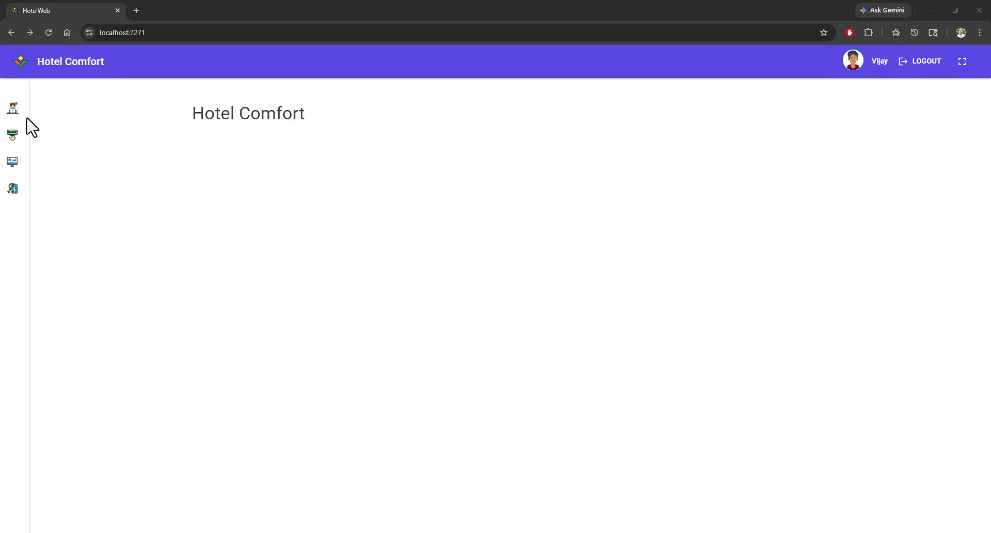
Step: Open the Guests list and scroll through the guest records
{"action": "left_click", "coordinate": [13, 111]}
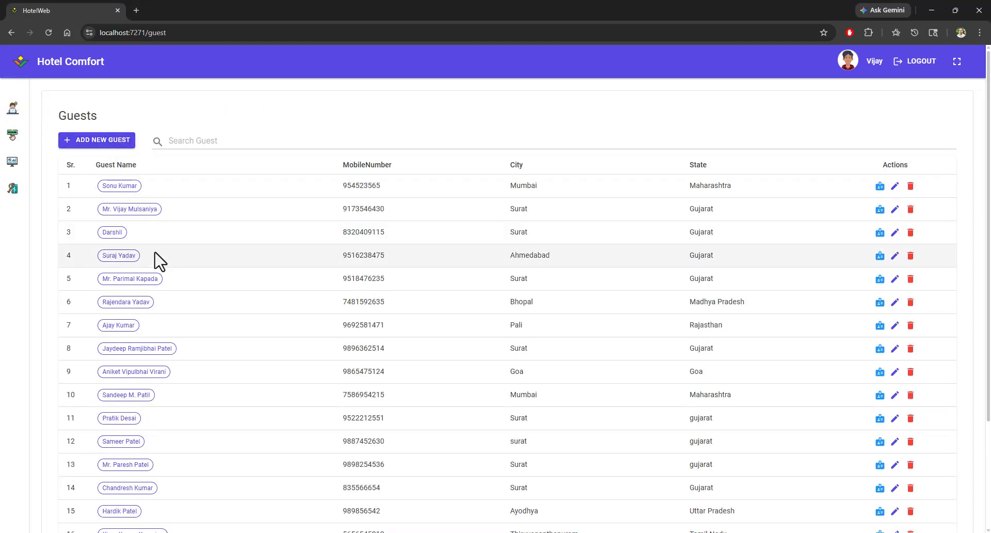
{"action": "scroll", "coordinate": [158, 261], "scroll_direction": "down", "scroll_amount": 3}
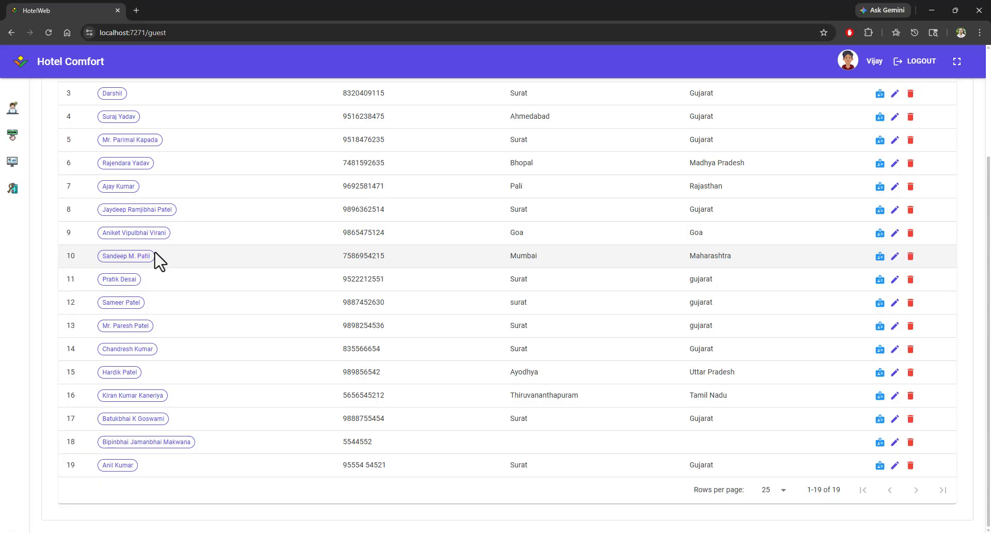
{"action": "scroll", "coordinate": [155, 258], "scroll_direction": "up", "scroll_amount": 3}
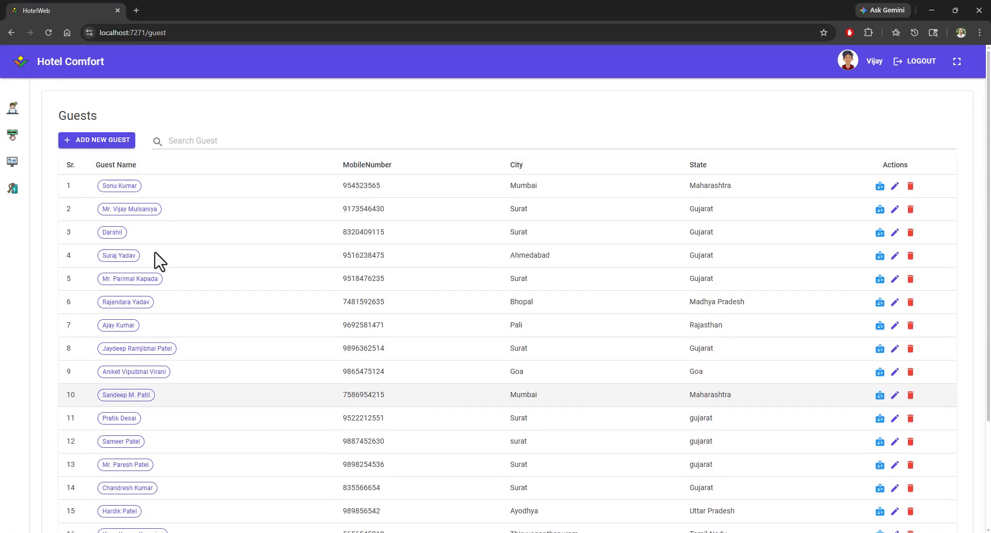
Step: Start a new guest and enter the guest's full name and phone number, choosing Male as gender
{"action": "left_click", "coordinate": [89, 145]}
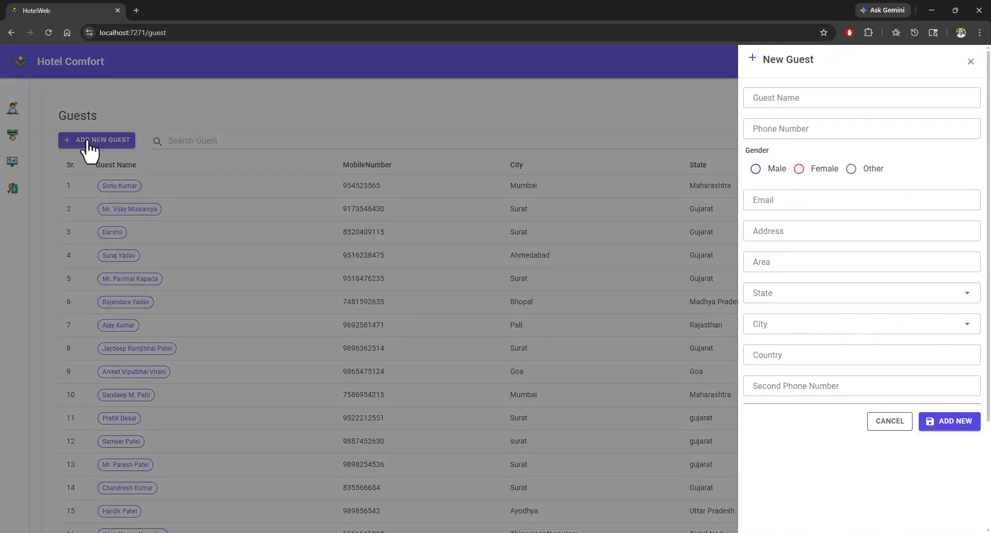
{"action": "left_click", "coordinate": [811, 99]}
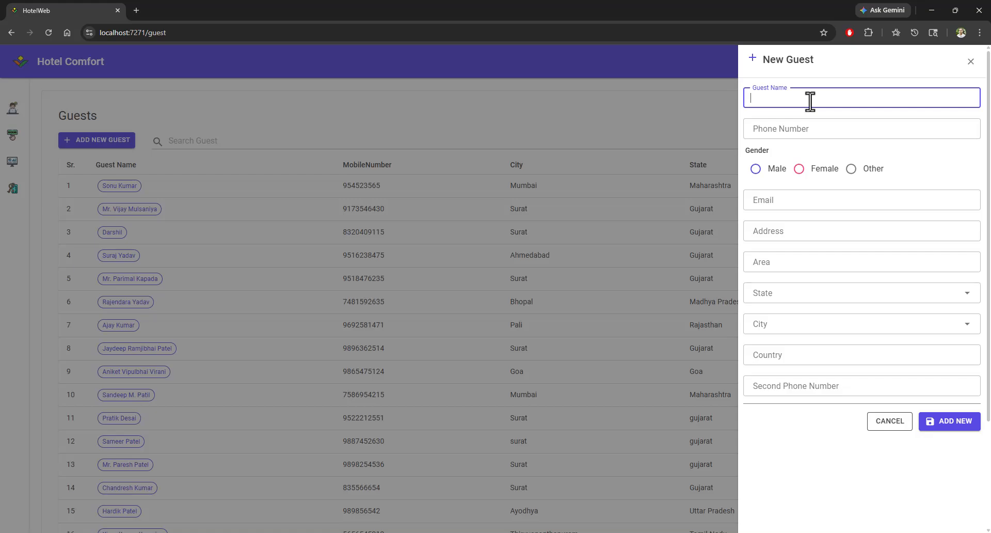
{"action": "key", "text": "Tab"}
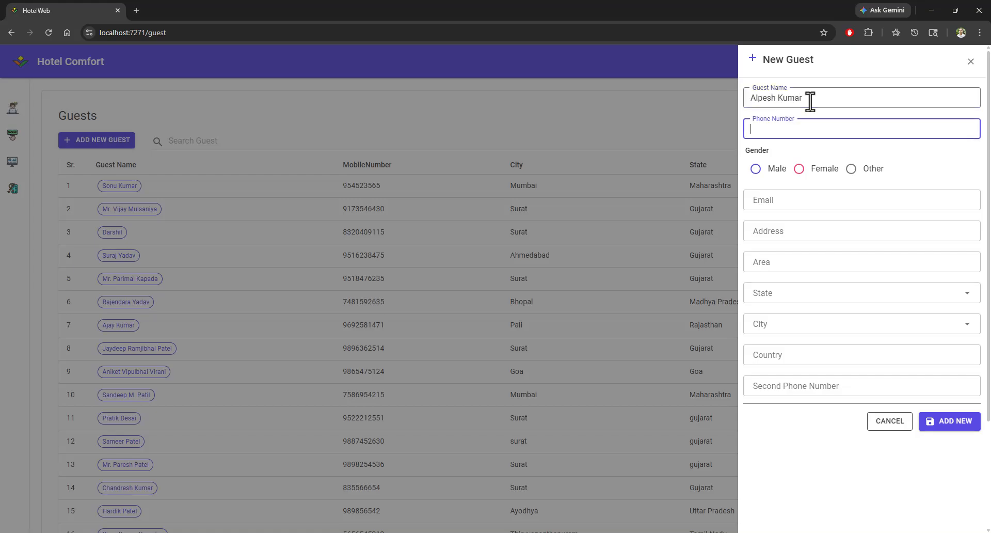
{"action": "key", "text": "Tab"}
{"action": "key", "text": "space"}
{"action": "key", "text": "Tab"}
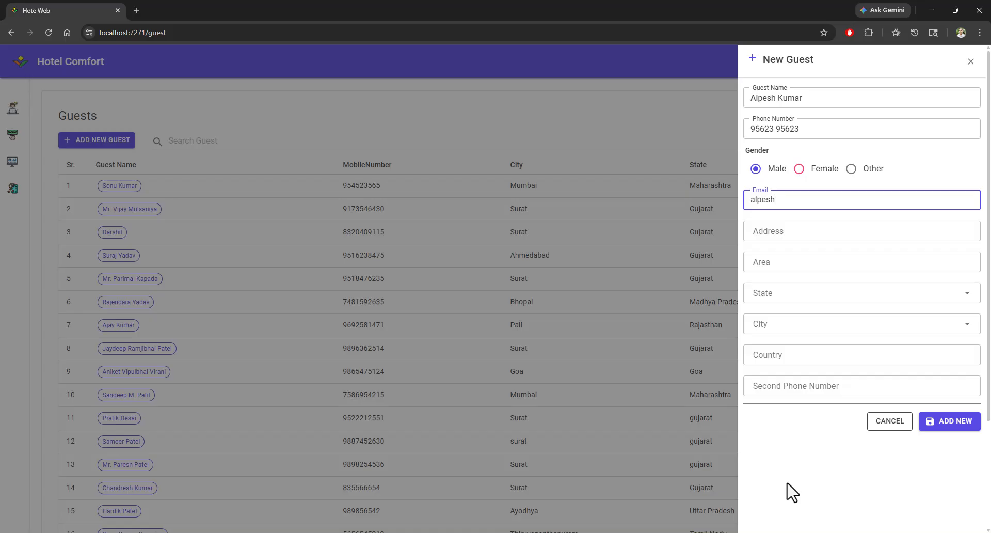
Step: Fill in the guest's e-mail, street address and area
{"action": "key", "text": "Tab"}
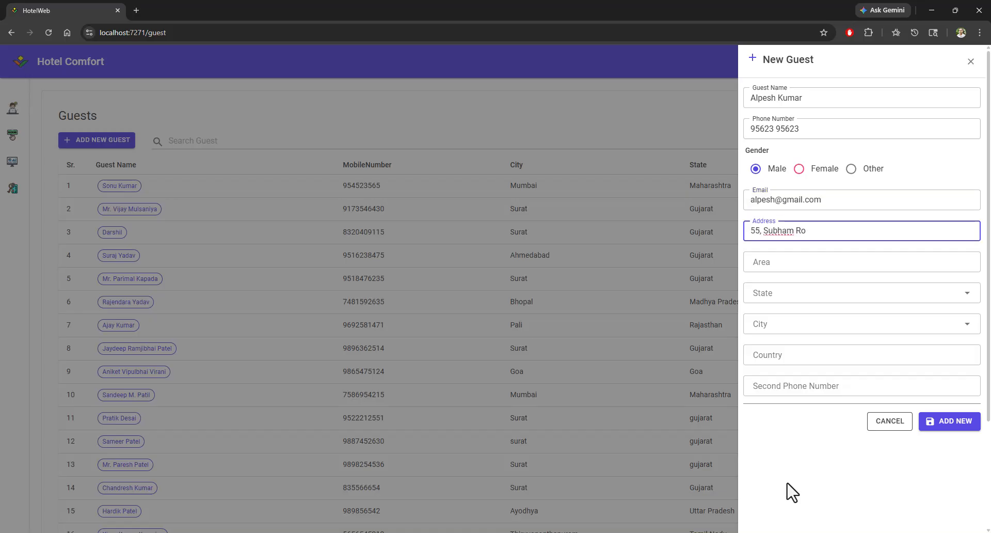
{"action": "key", "text": "Tab"}
{"action": "type", "text": "Mota V"}
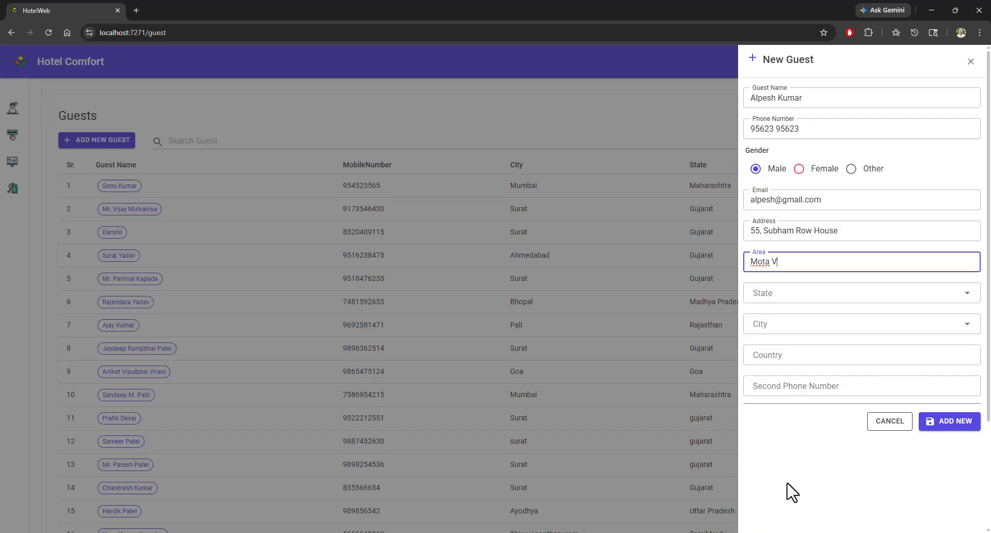
{"action": "type", "text": "arachha"}
{"action": "key", "text": "Tab"}
Step: Set the state to Gujarat and the city to Surat, then save the new guest
{"action": "key", "text": "space"}
{"action": "key", "text": "g"}
{"action": "key", "text": "g"}
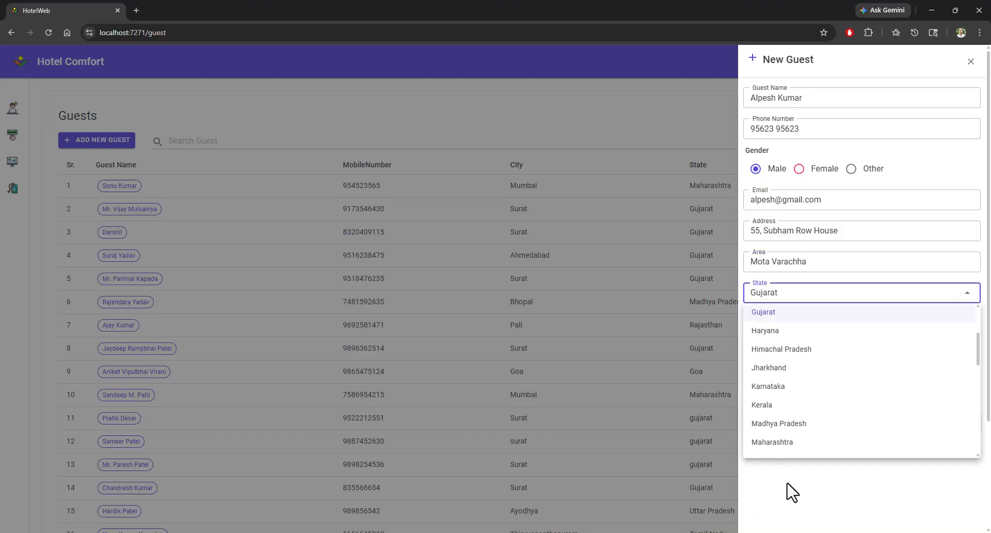
{"action": "key", "text": "Tab"}
{"action": "key", "text": "Tab"}
{"action": "left_click", "coordinate": [786, 325]}
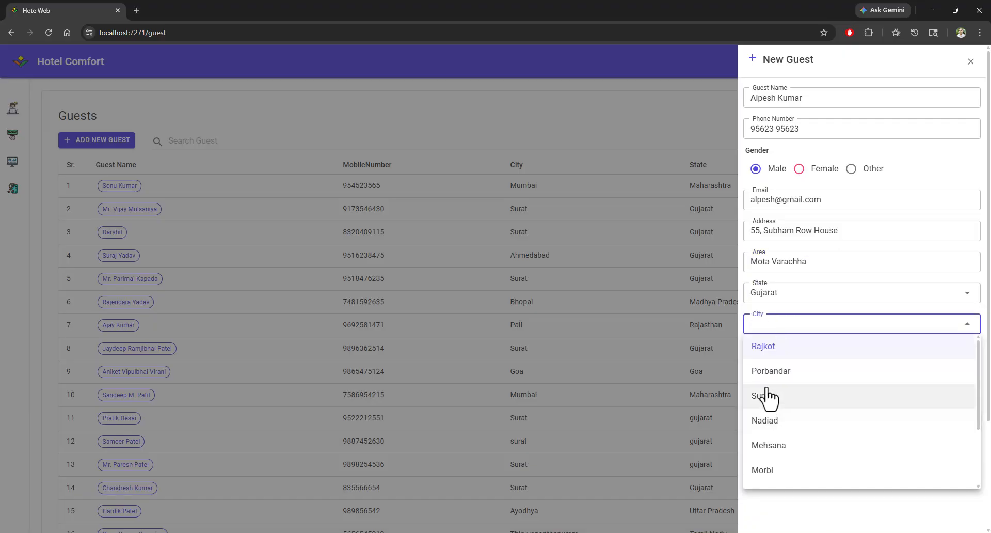
{"action": "left_click", "coordinate": [768, 398]}
{"action": "left_click", "coordinate": [767, 355]}
{"action": "key", "text": "Tab"}
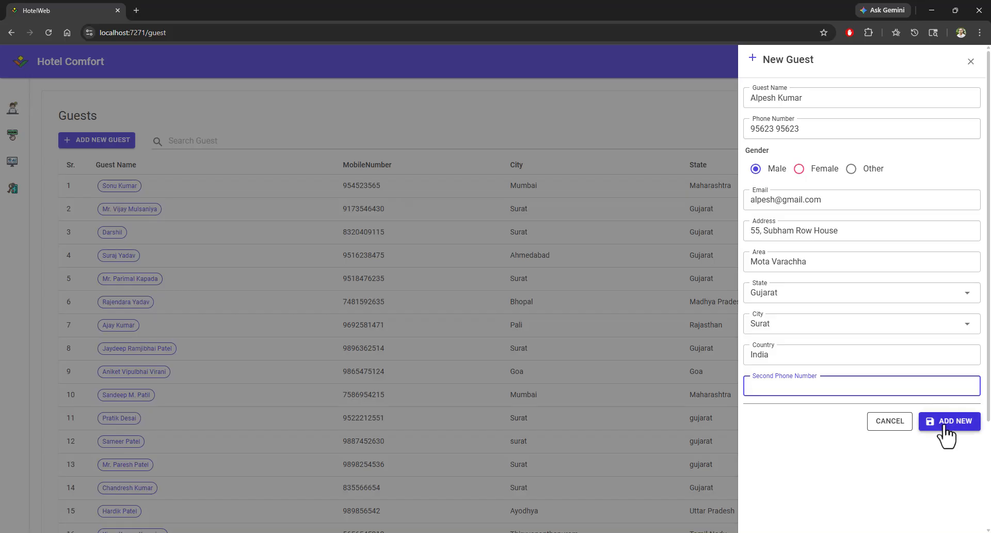
{"action": "left_click", "coordinate": [945, 427]}
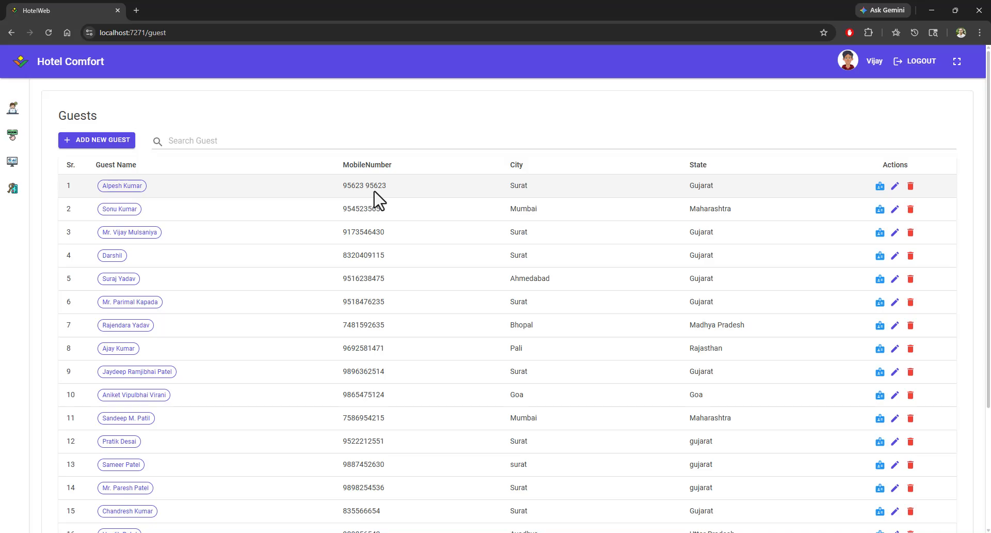
Step: Open the new guest's identity cards and start a new Aadhaar Card entry
{"action": "left_click", "coordinate": [880, 186]}
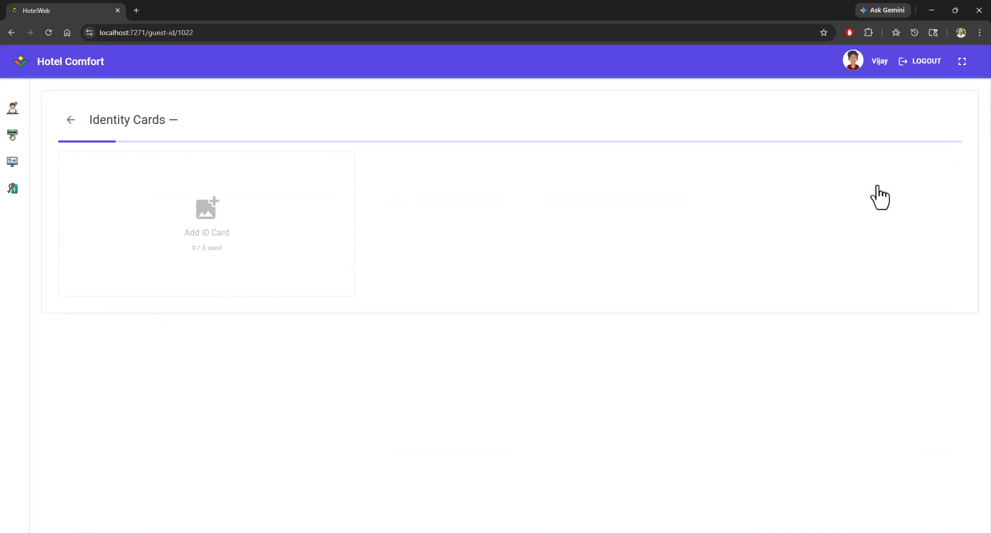
{"action": "left_click", "coordinate": [211, 215]}
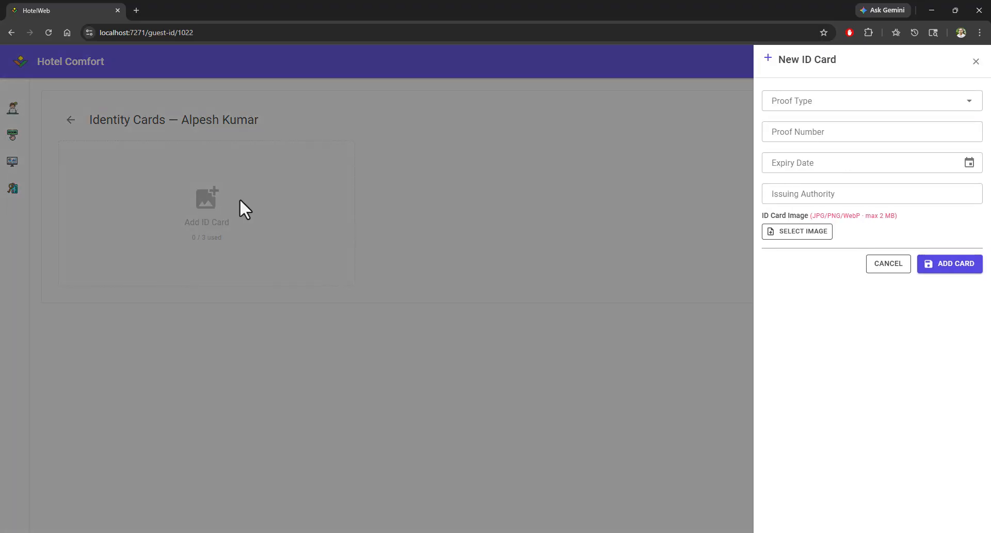
{"action": "left_click", "coordinate": [809, 103]}
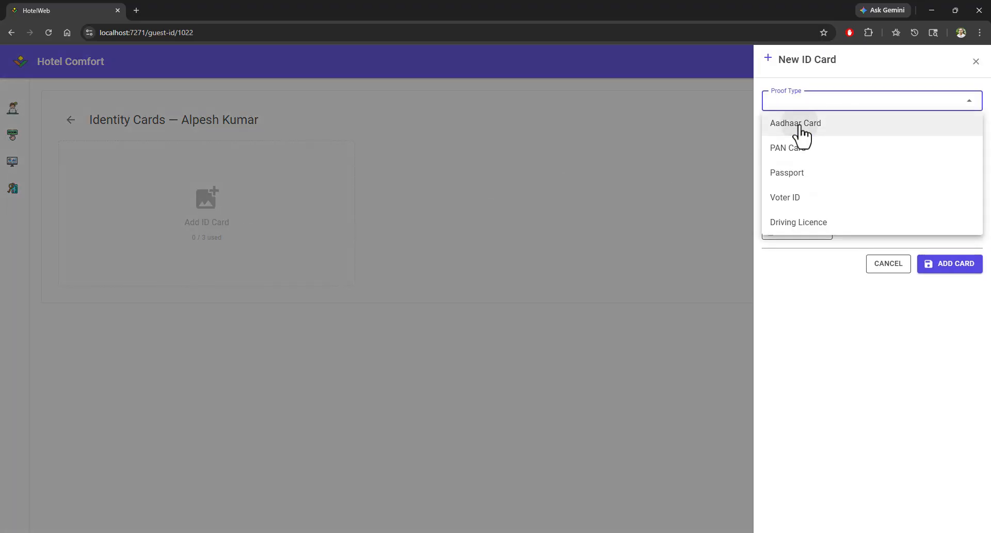
{"action": "left_click", "coordinate": [800, 127]}
{"action": "left_click", "coordinate": [802, 133]}
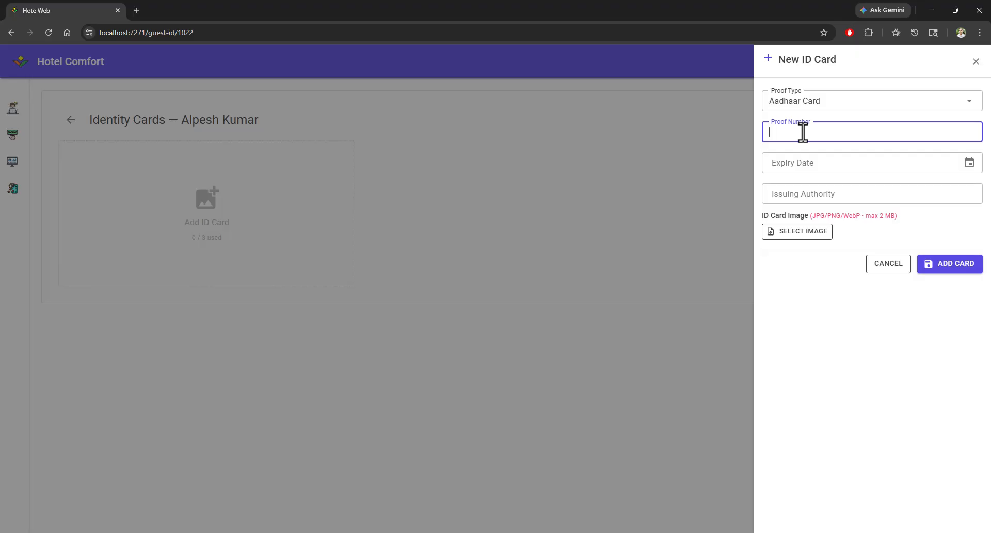
Step: Enter the card's proof number and set the expiry date to 5/2/2029
{"action": "type", "text": "2555 2555 2555 2555"}
{"action": "left_click", "coordinate": [818, 165]}
{"action": "left_click", "coordinate": [800, 193]}
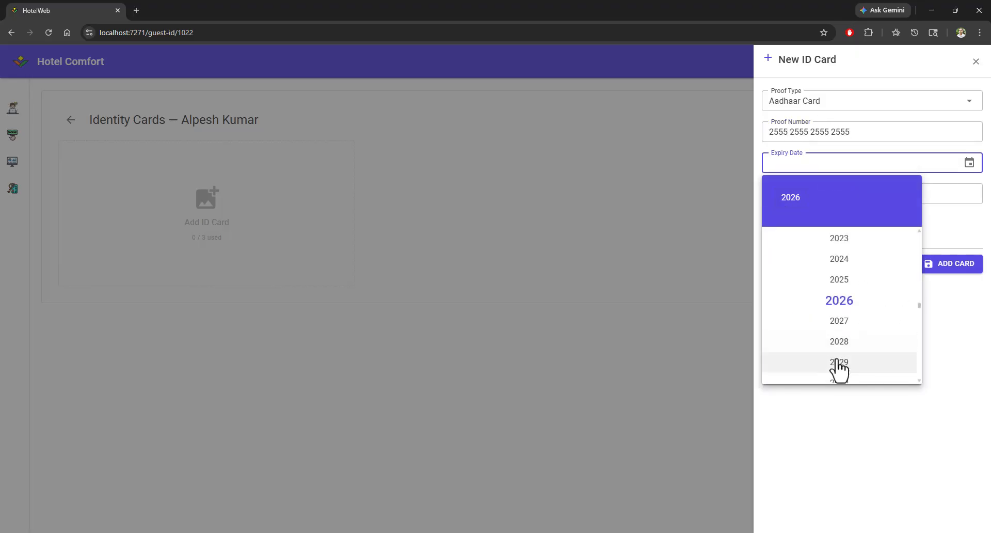
{"action": "left_click", "coordinate": [837, 361]}
{"action": "left_click", "coordinate": [823, 282]}
Step: Set the issuing authority to Govt Of India
{"action": "left_click", "coordinate": [820, 194]}
{"action": "type", "text": "Gov"}
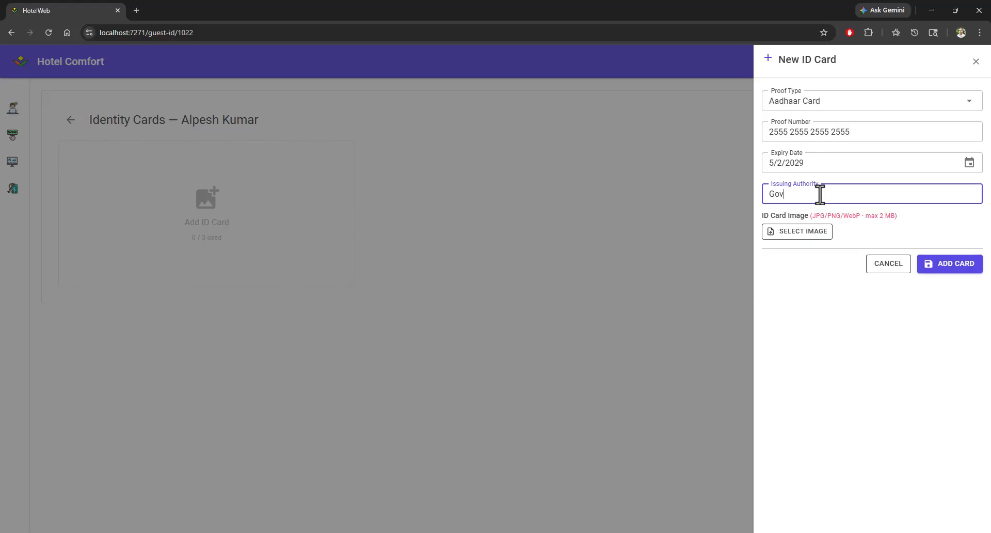
{"action": "type", "text": "t Of India"}
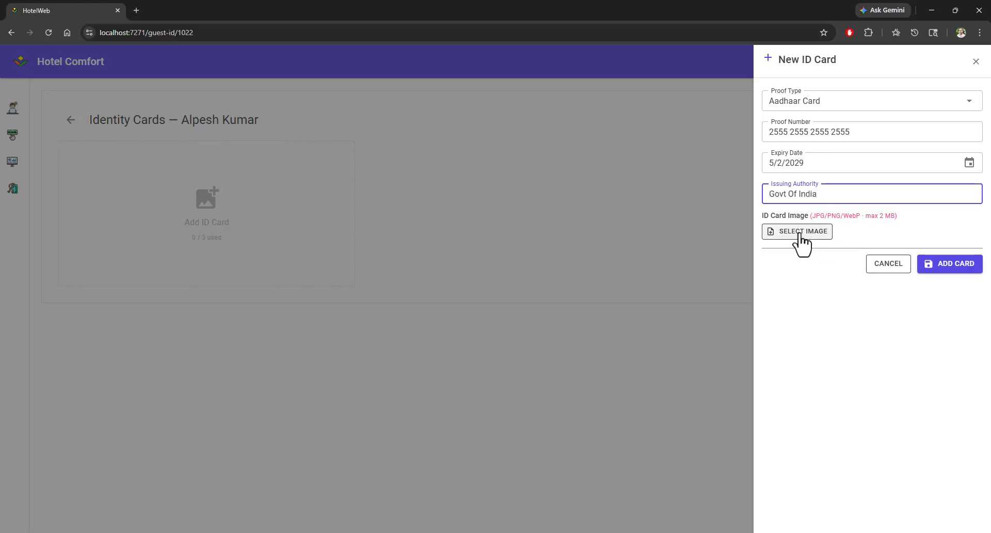
Step: Attach the image Aadhar_Front_Dummy_1 to the card and add the card
{"action": "left_click", "coordinate": [800, 234]}
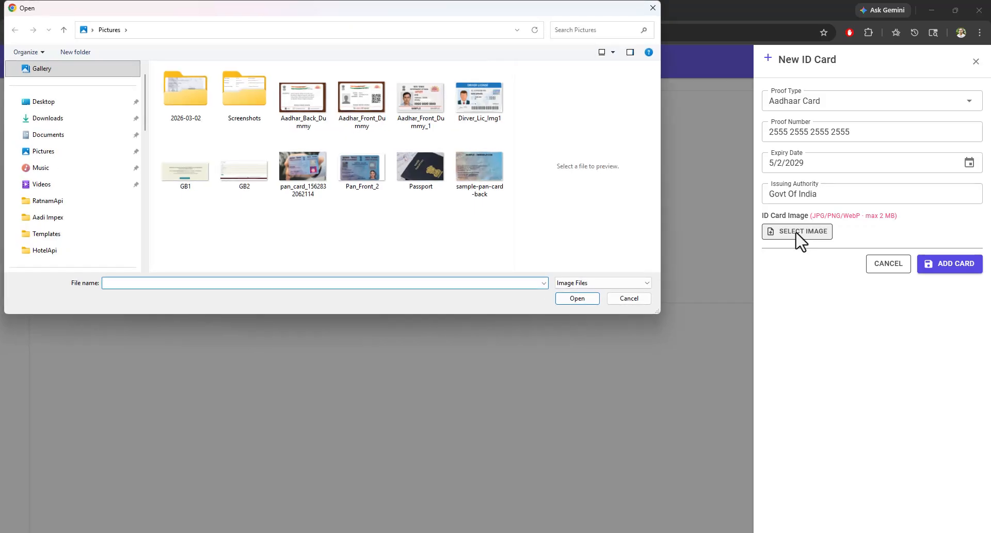
{"action": "left_click", "coordinate": [412, 109]}
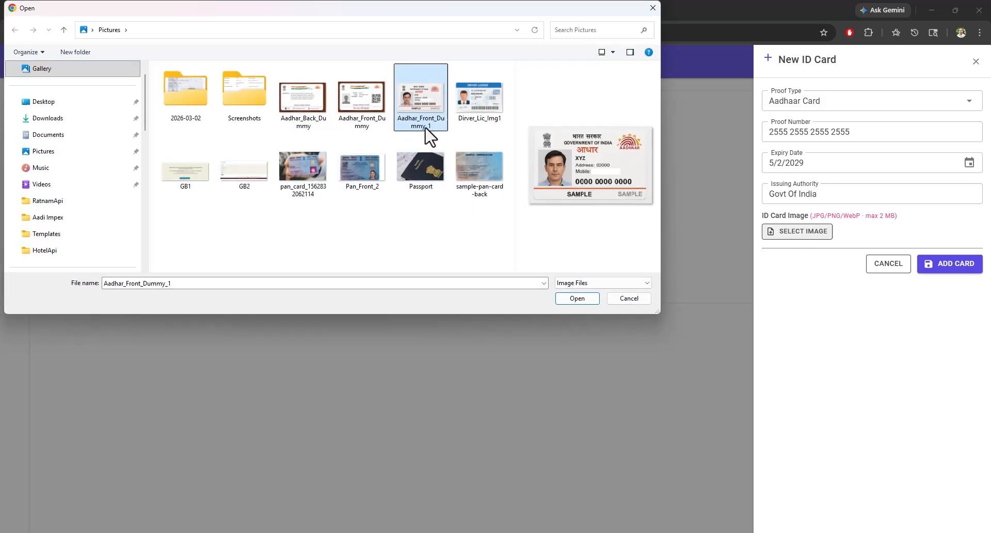
{"action": "left_click", "coordinate": [578, 300]}
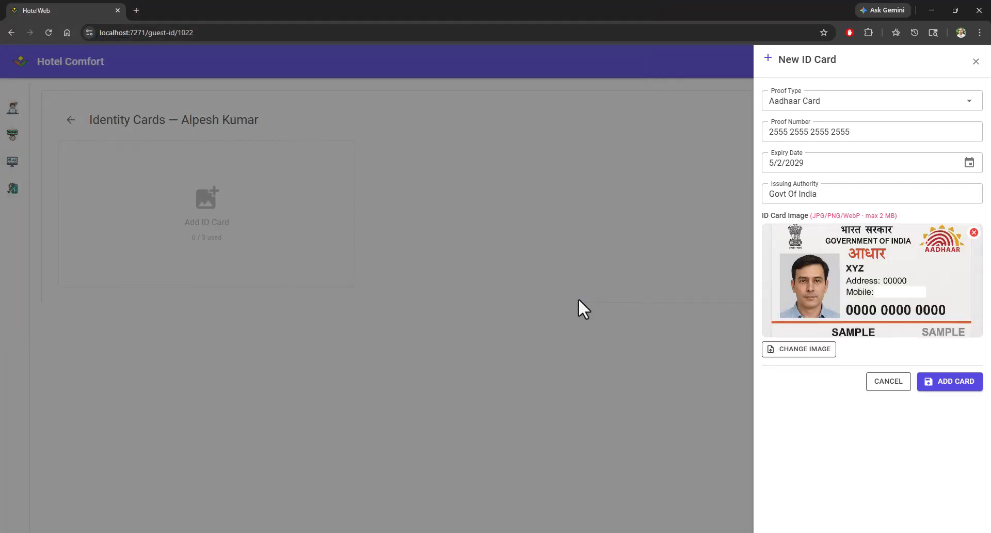
{"action": "left_click", "coordinate": [956, 387]}
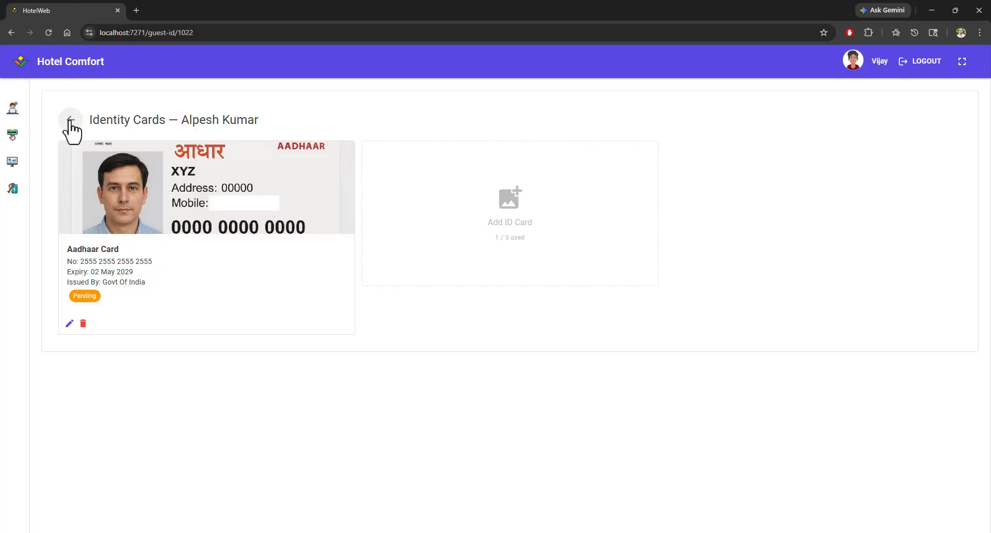
Step: Return to the guest list and search for guests matching Alpe
{"action": "left_click", "coordinate": [71, 120]}
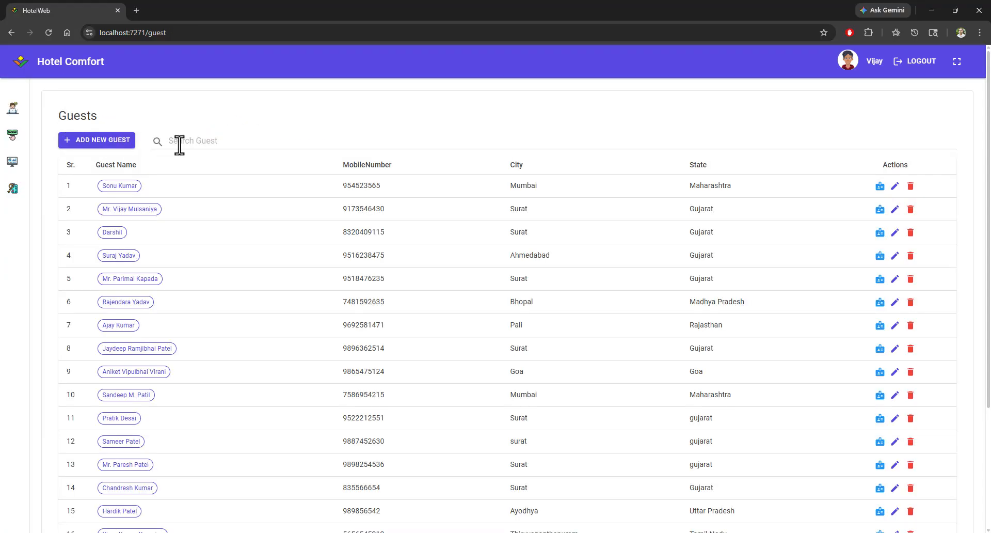
{"action": "left_click", "coordinate": [179, 145]}
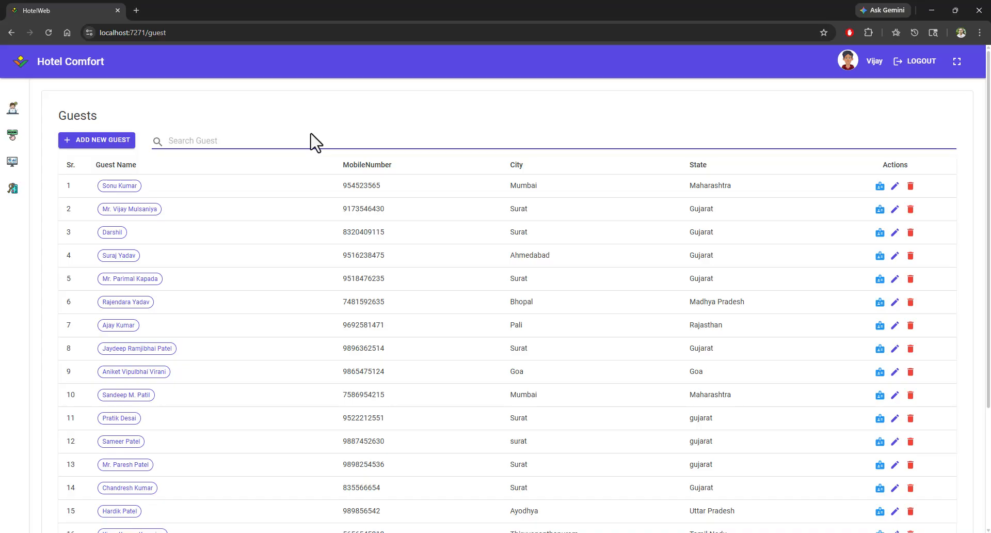
{"action": "type", "text": "Alpe"}
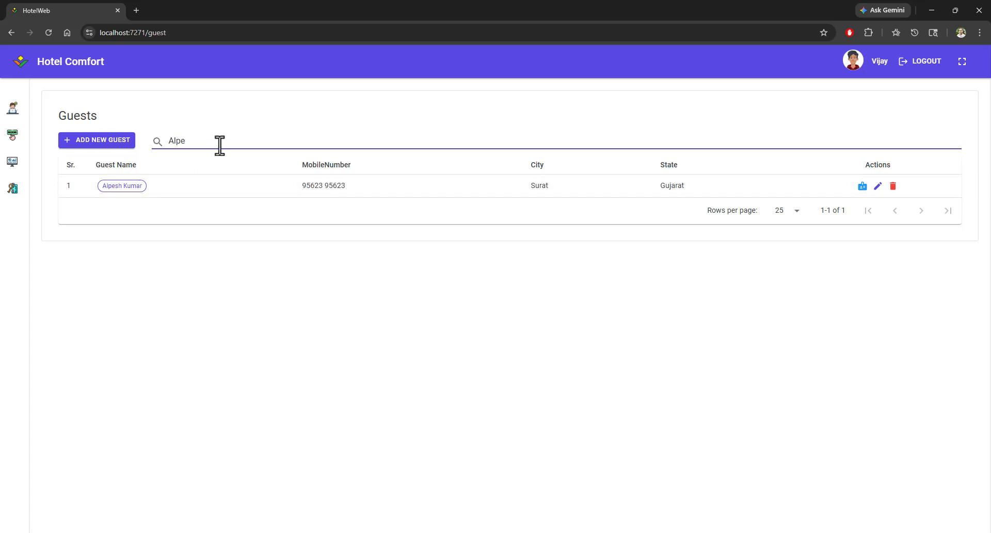
Step: Open the found guest's edit form, review the phone number, and close the form without saving
{"action": "left_click", "coordinate": [878, 189]}
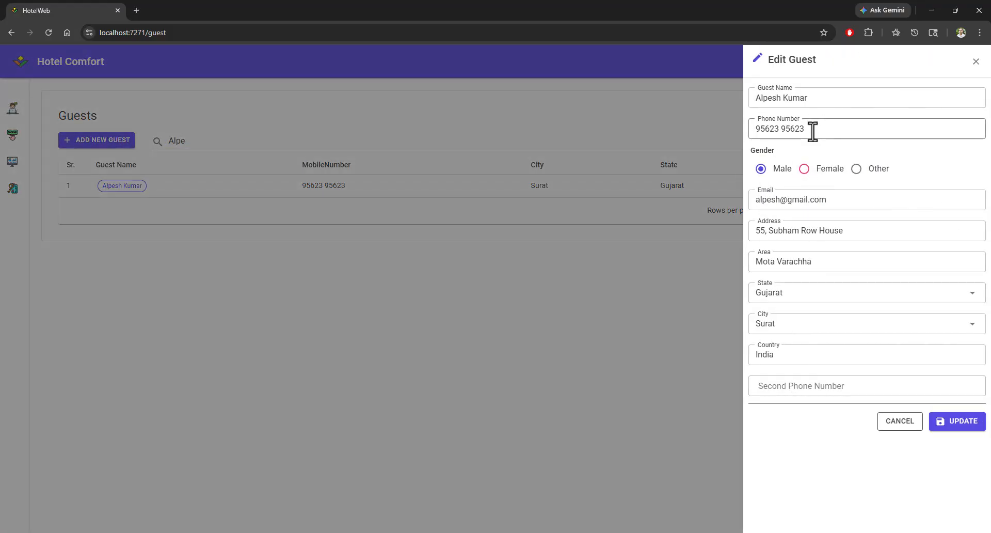
{"action": "left_click_drag", "start_coordinate": [813, 131], "coordinate": [714, 129]}
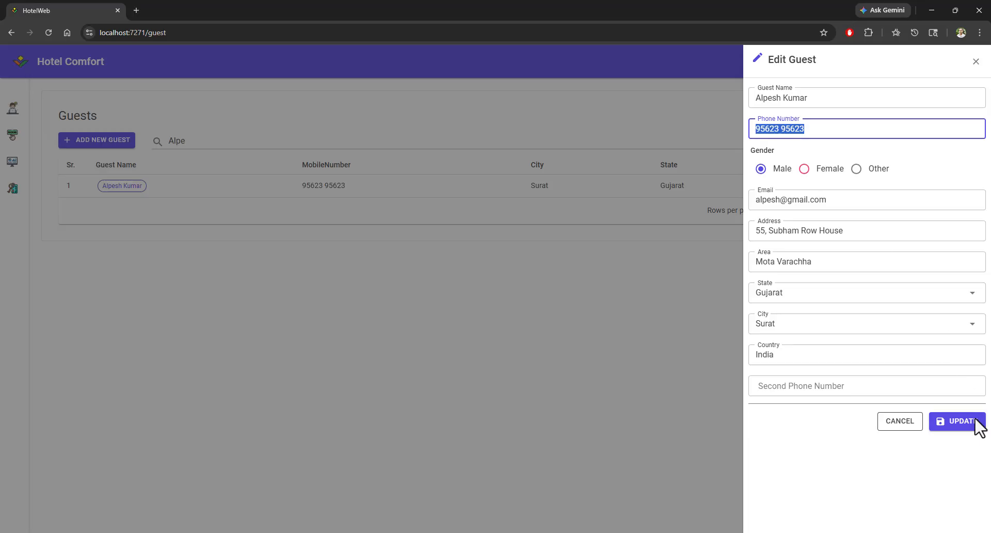
{"action": "left_click", "coordinate": [976, 62]}
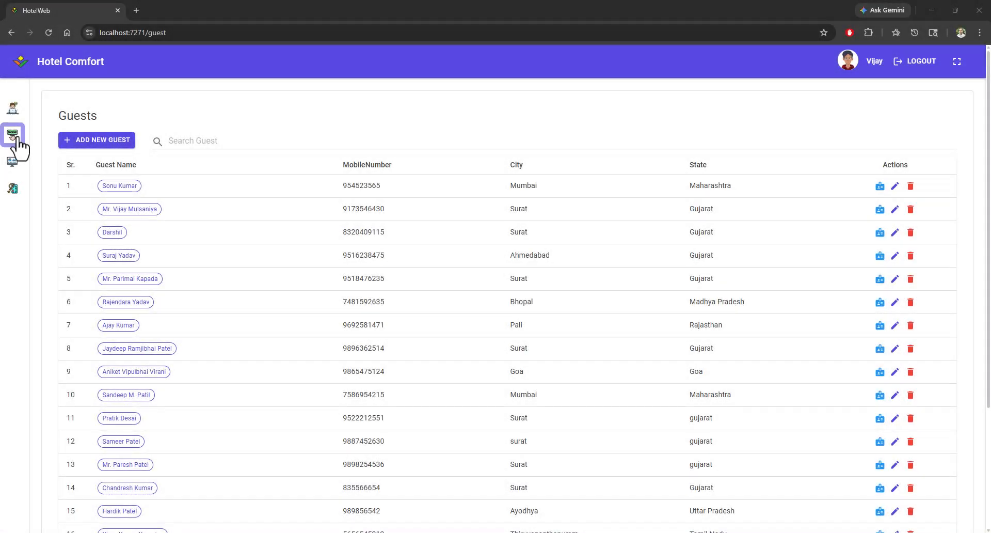
Step: Open Today's Booking and switch the booking date to 13 Apr 2026
{"action": "left_click", "coordinate": [13, 136]}
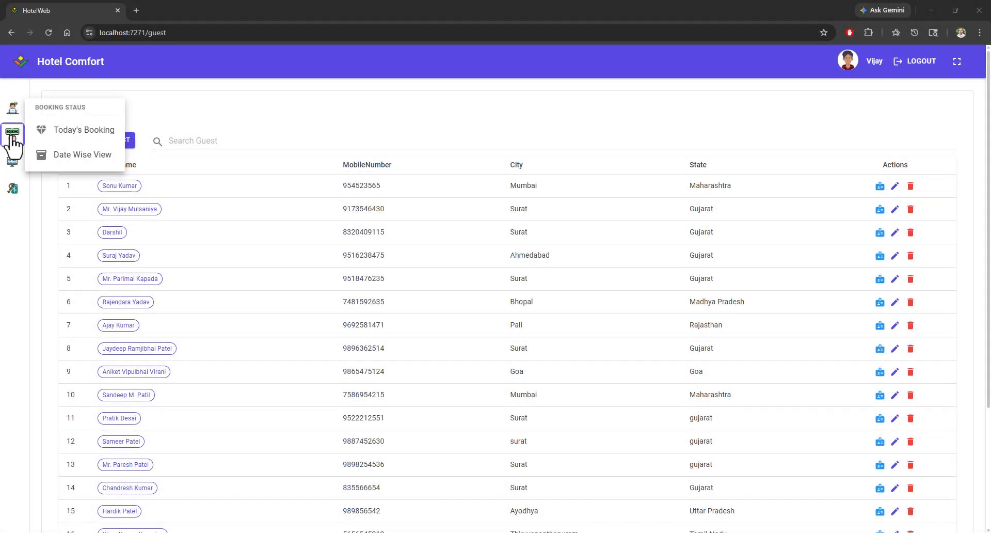
{"action": "left_click", "coordinate": [88, 136]}
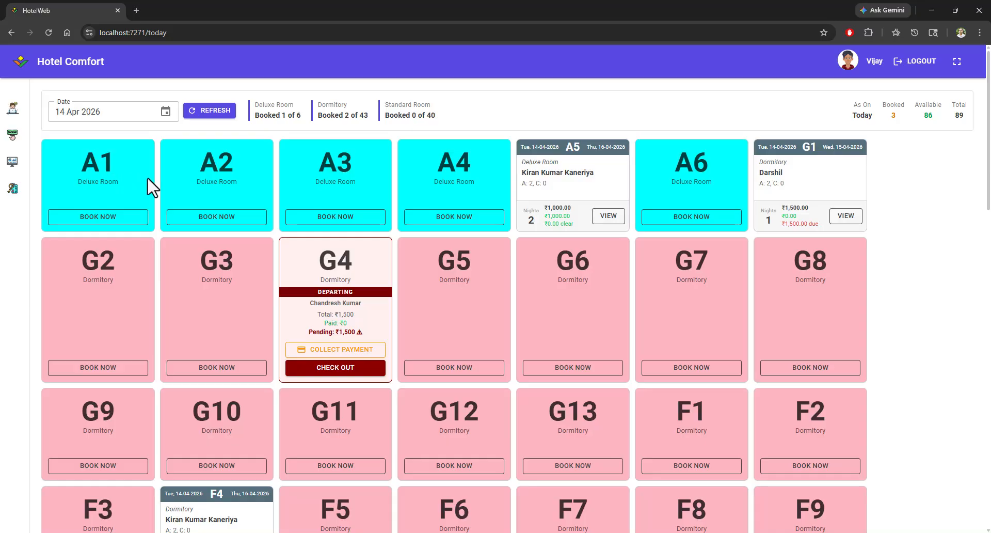
{"action": "mouse_move", "coordinate": [990, 124]}
{"action": "left_mouse_down"}
{"action": "mouse_move", "coordinate": [990, 449]}
{"action": "mouse_move", "coordinate": [990, 116]}
{"action": "left_mouse_up"}
{"action": "left_click", "coordinate": [110, 117]}
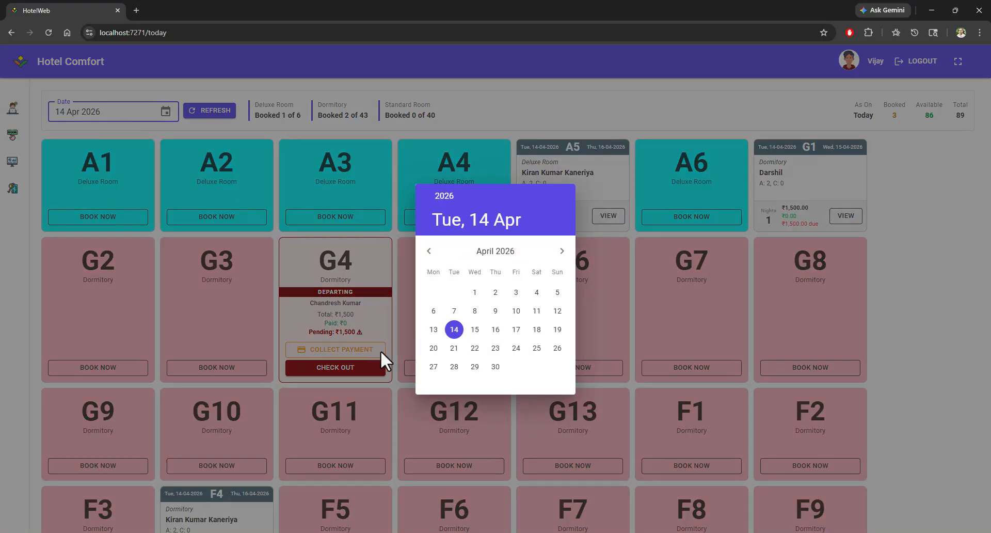
{"action": "left_click", "coordinate": [434, 330]}
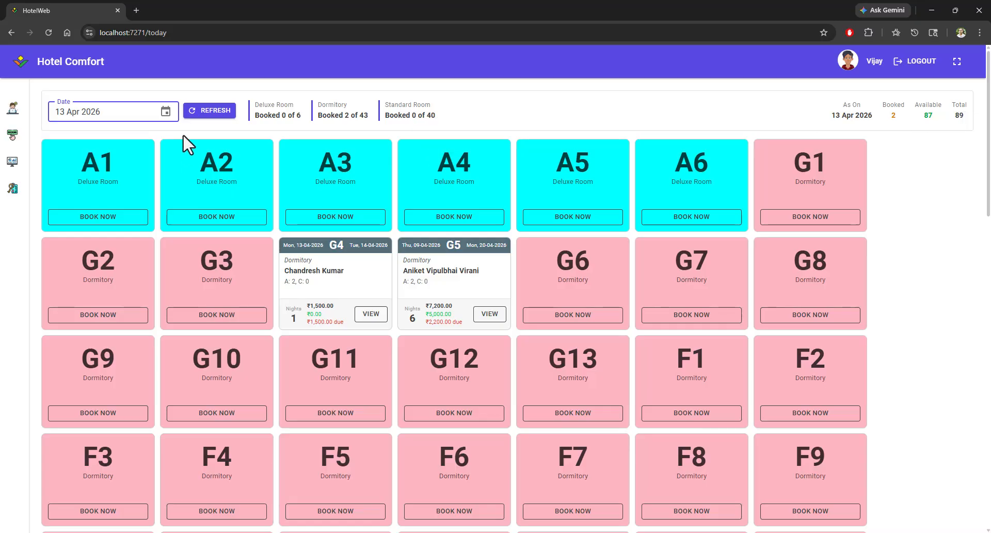
Step: Switch the booking date to 14 Apr 2026
{"action": "left_click", "coordinate": [129, 117]}
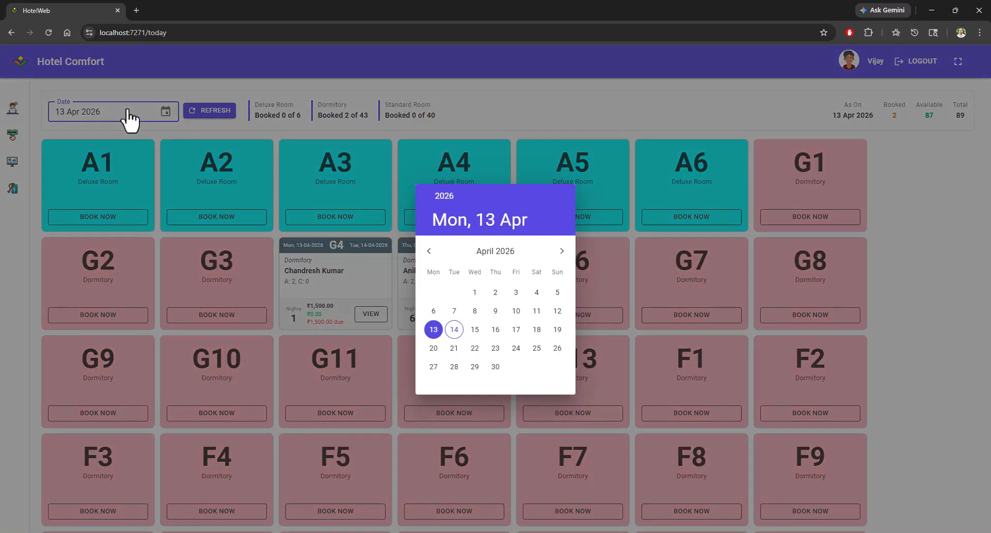
{"action": "left_click", "coordinate": [455, 330]}
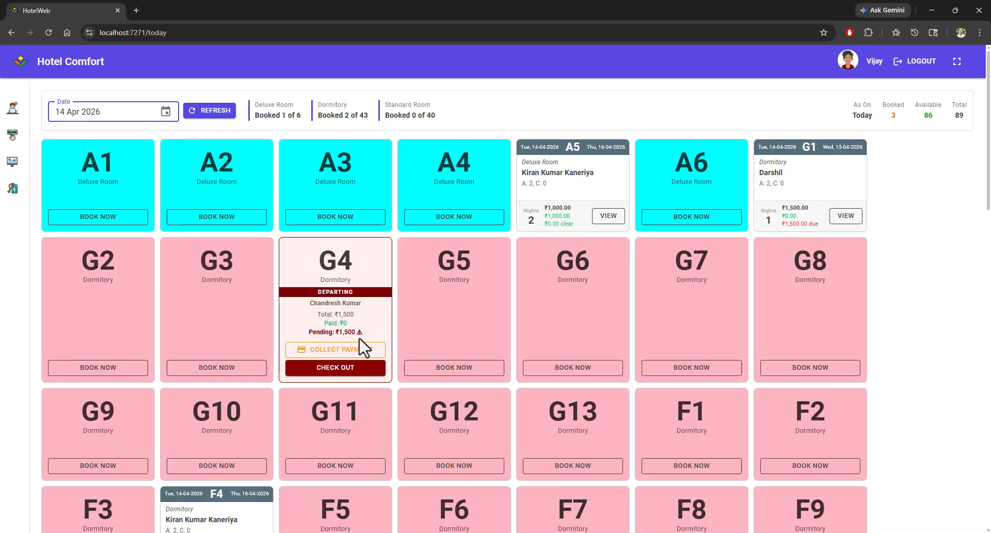
{"action": "left_click", "coordinate": [291, 341]}
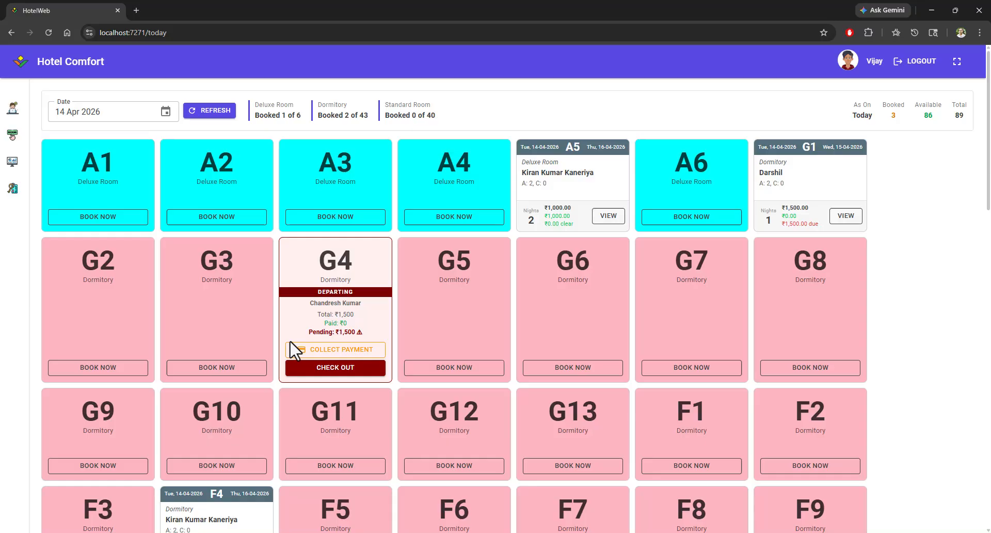
Step: Check out the guest departing from room G4 and mark room G4 as cleaned and inspected
{"action": "left_click", "coordinate": [309, 371]}
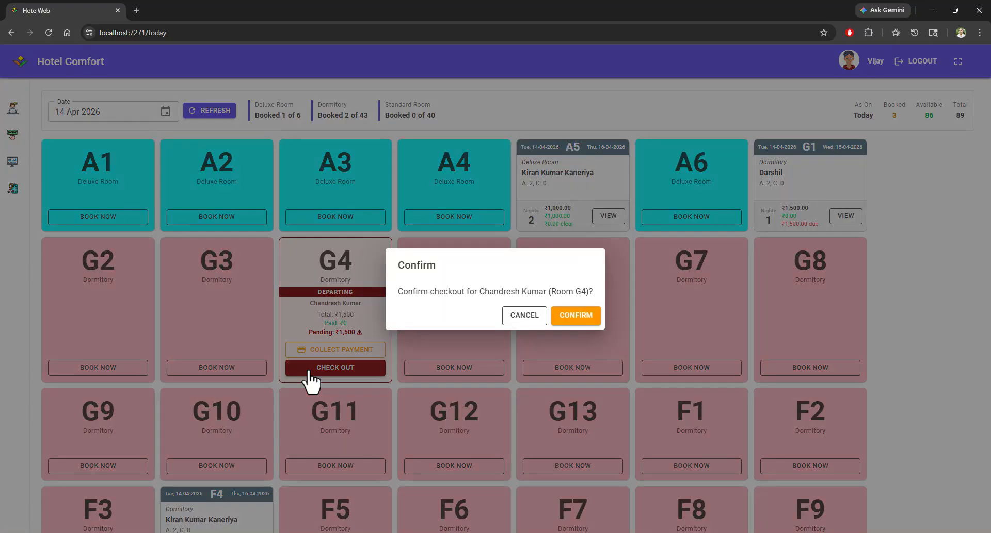
{"action": "left_click", "coordinate": [587, 319]}
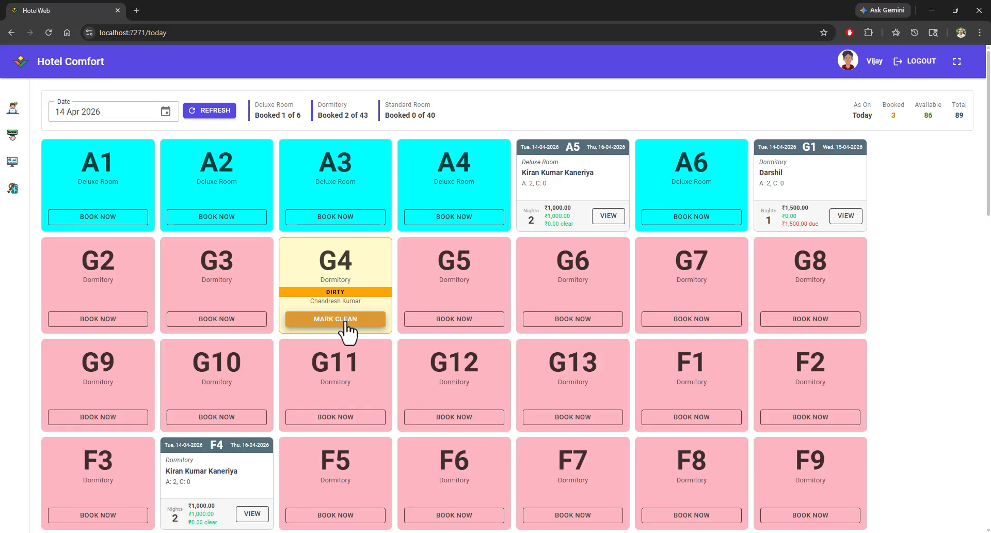
{"action": "left_click", "coordinate": [344, 320]}
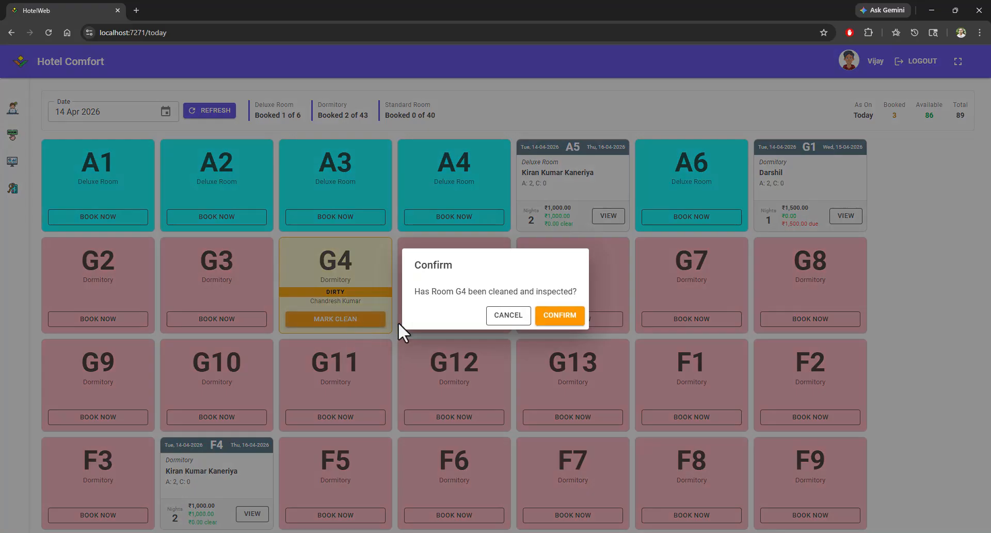
{"action": "left_click", "coordinate": [561, 316]}
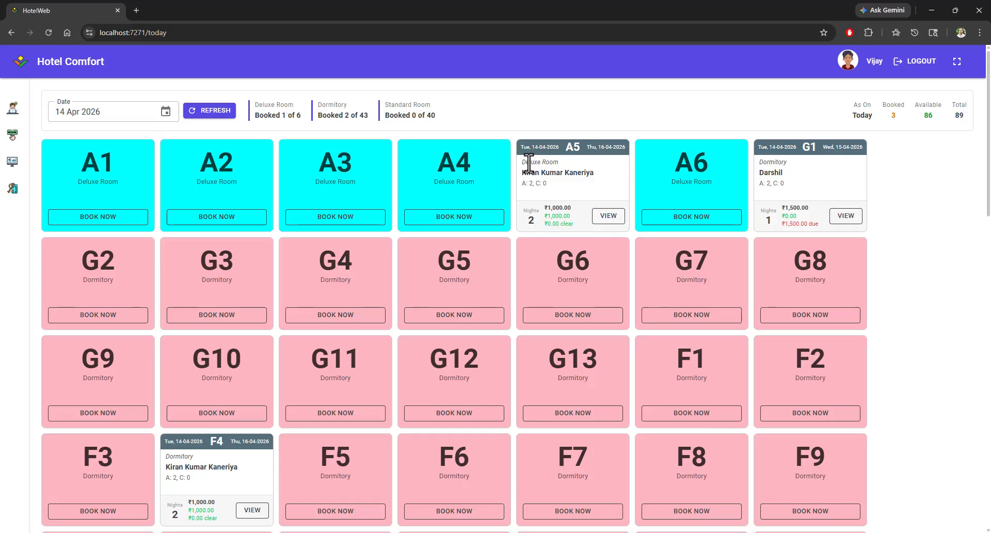
Step: Examine the A5 booking card's dates, guests and payment details, and scroll through the room grid
{"action": "left_click_drag", "start_coordinate": [533, 148], "coordinate": [628, 154]}
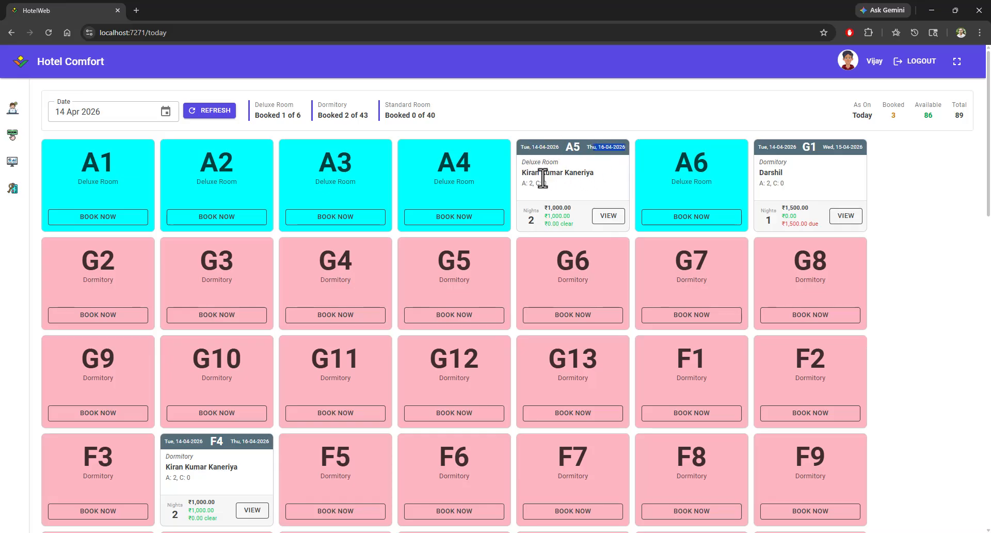
{"action": "left_click_drag", "start_coordinate": [526, 172], "coordinate": [599, 177]}
{"action": "left_click_drag", "start_coordinate": [522, 183], "coordinate": [548, 185]}
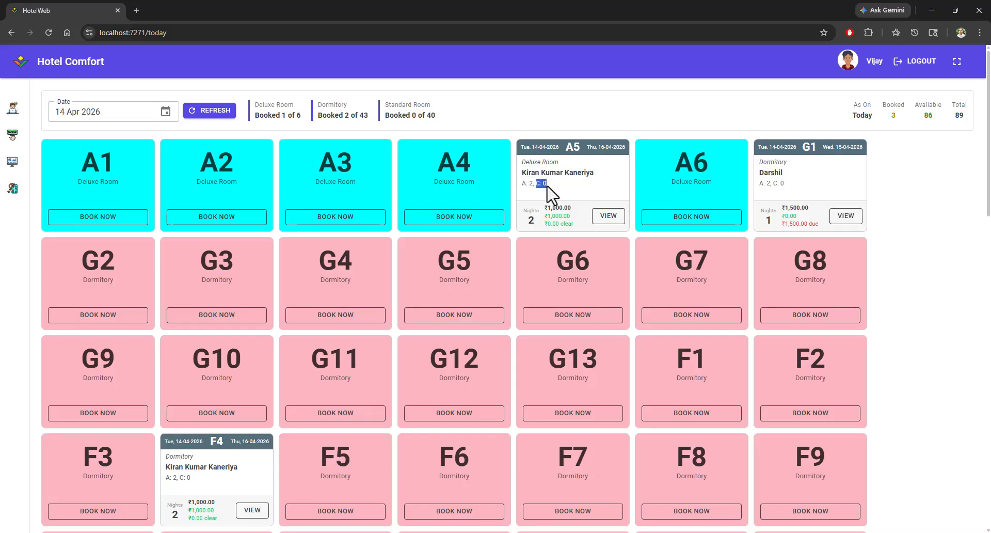
{"action": "double_click", "coordinate": [535, 219]}
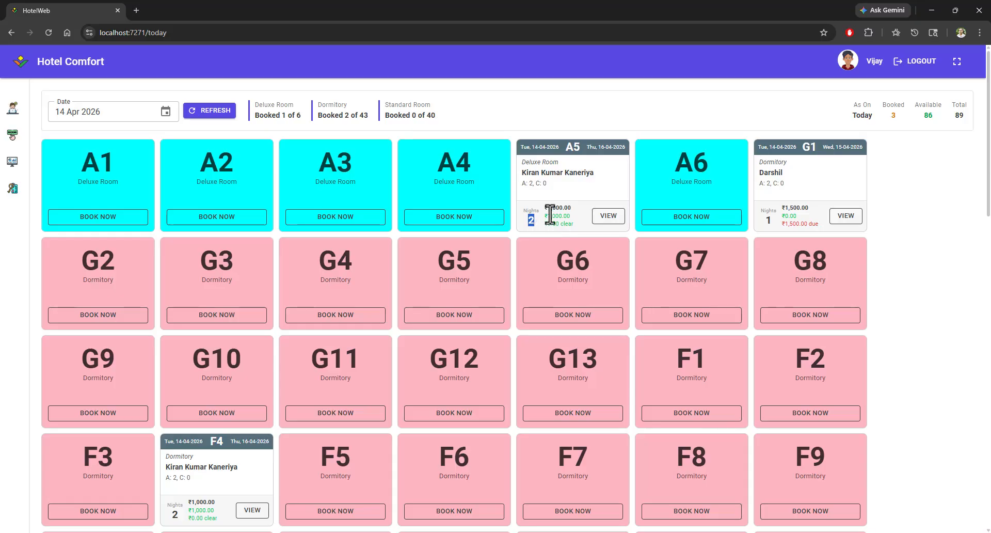
{"action": "left_click_drag", "start_coordinate": [547, 208], "coordinate": [571, 223]}
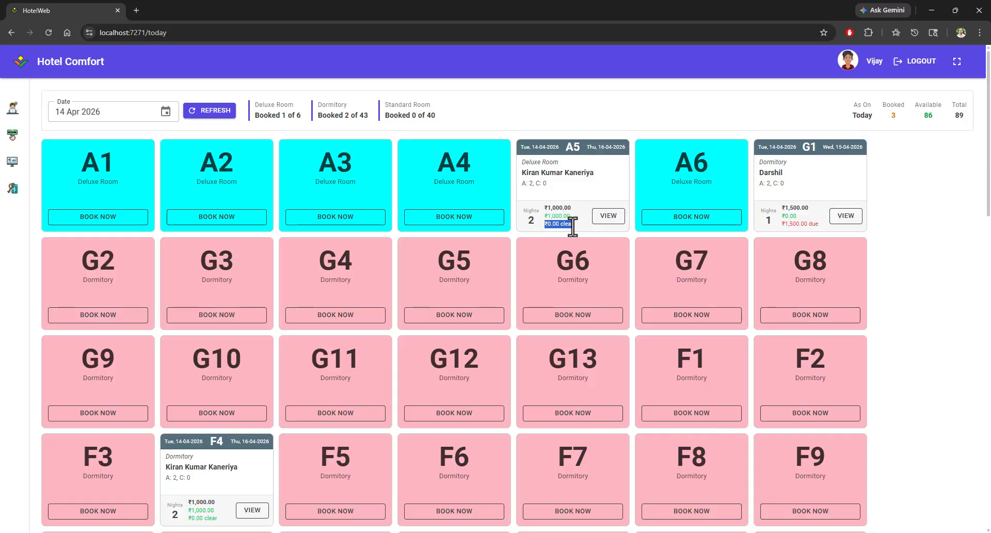
{"action": "left_click", "coordinate": [564, 227]}
{"action": "scroll", "coordinate": [352, 261], "scroll_direction": "down", "scroll_amount": 1}
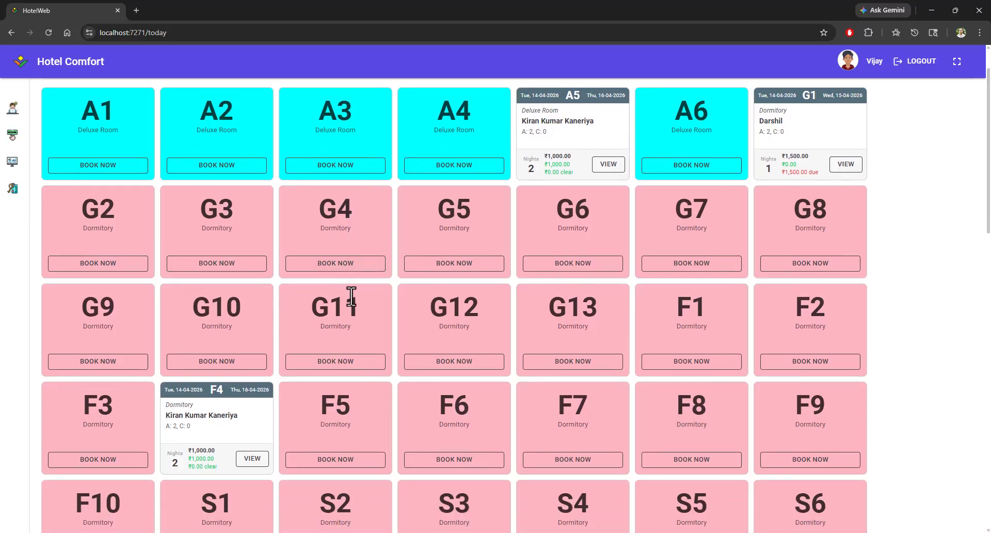
{"action": "scroll", "coordinate": [352, 297], "scroll_direction": "down", "scroll_amount": 1}
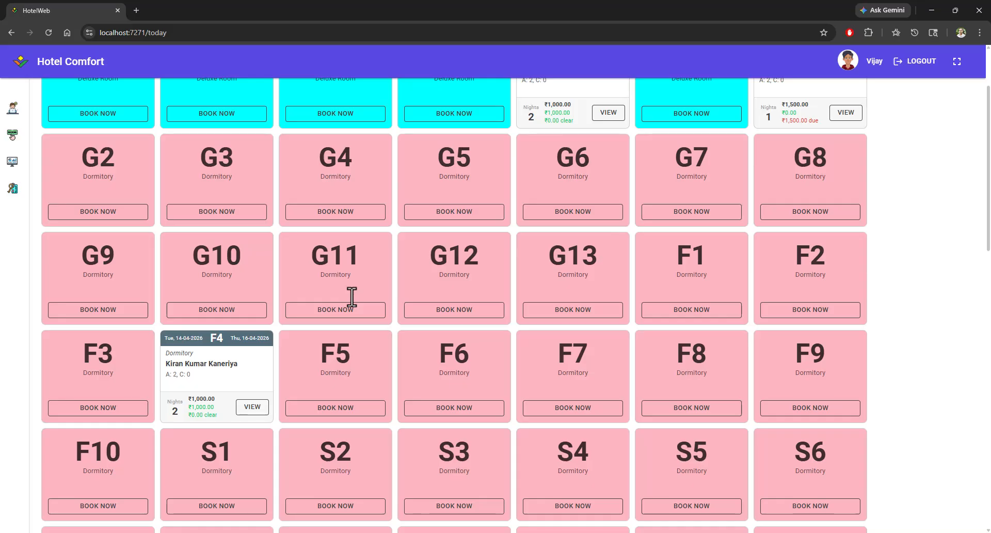
{"action": "scroll", "coordinate": [351, 297], "scroll_direction": "up", "scroll_amount": 2}
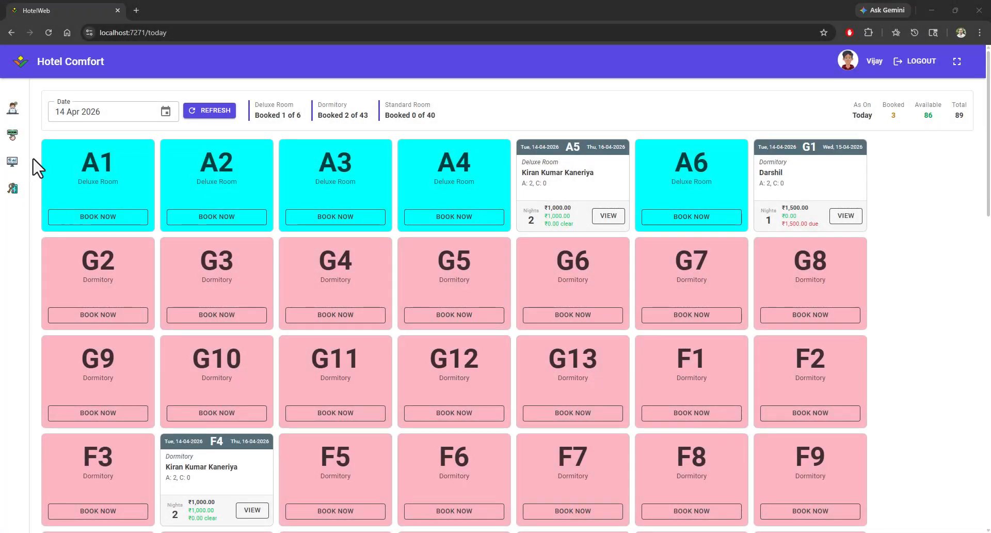
Step: Open the Date Wise View of room bookings
{"action": "left_click", "coordinate": [13, 136]}
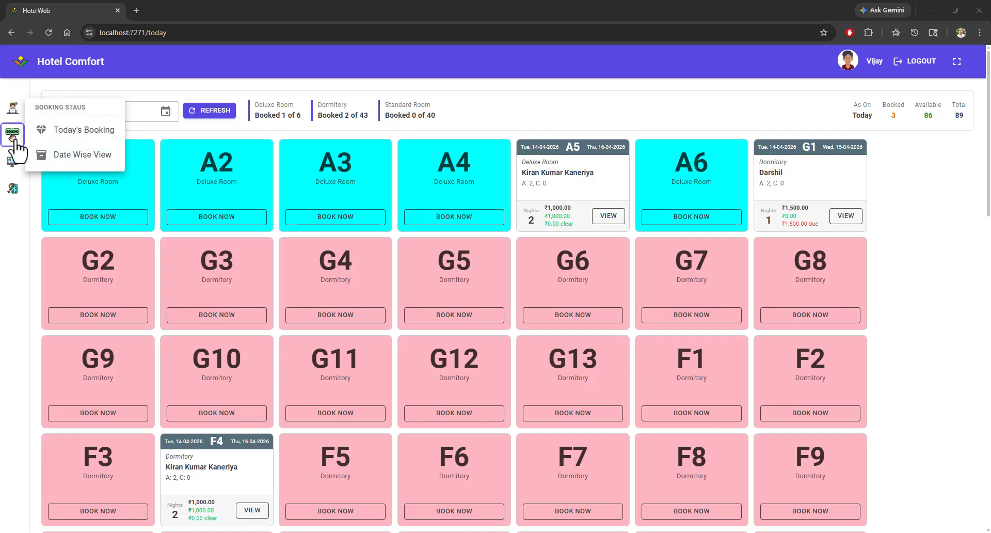
{"action": "left_click", "coordinate": [78, 161]}
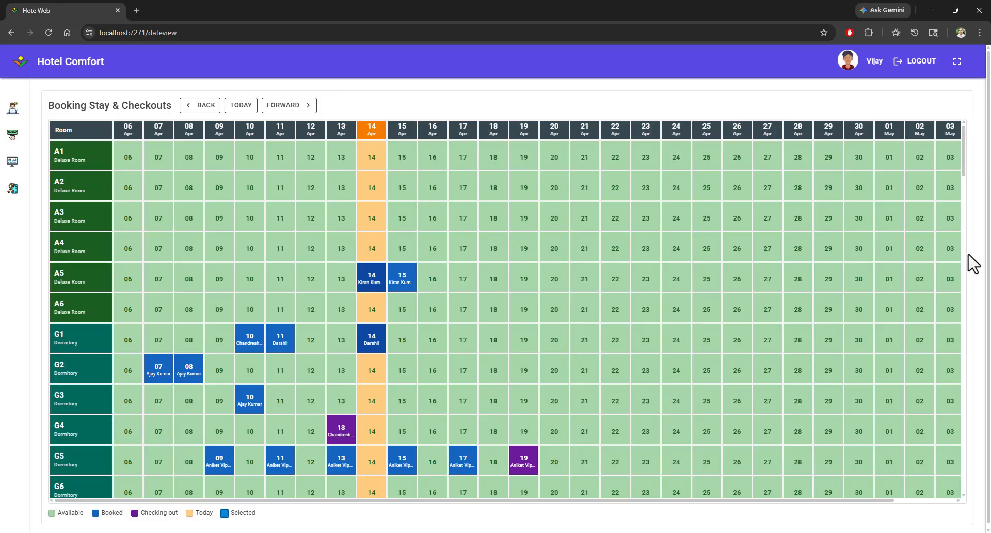
{"action": "mouse_move", "coordinate": [964, 175]}
{"action": "left_mouse_down"}
{"action": "mouse_move", "coordinate": [986, 417]}
{"action": "mouse_move", "coordinate": [964, 491]}
{"action": "mouse_move", "coordinate": [959, 167]}
{"action": "left_mouse_up"}
Step: Page back through earlier weeks of bookings and return to today's dates
{"action": "left_click", "coordinate": [195, 109]}
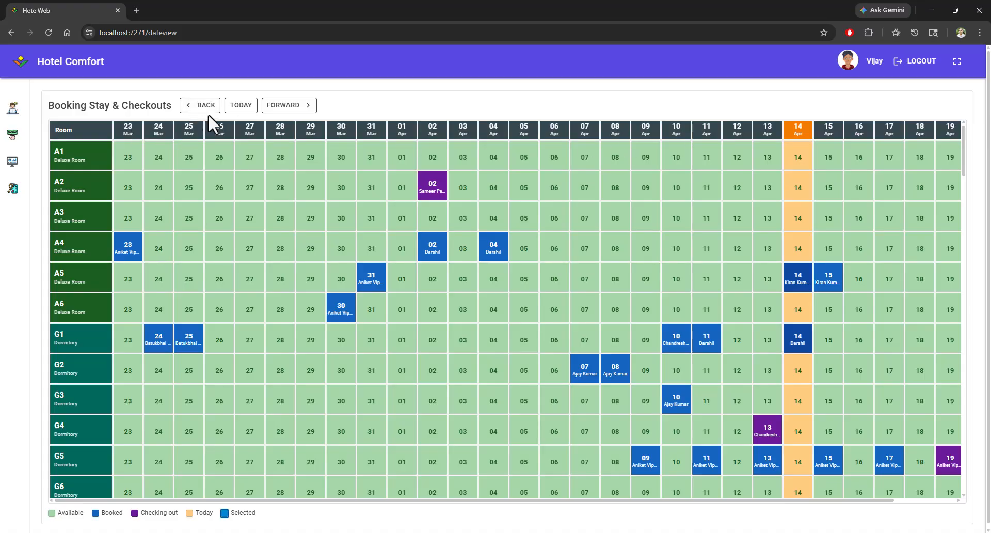
{"action": "left_click", "coordinate": [209, 107]}
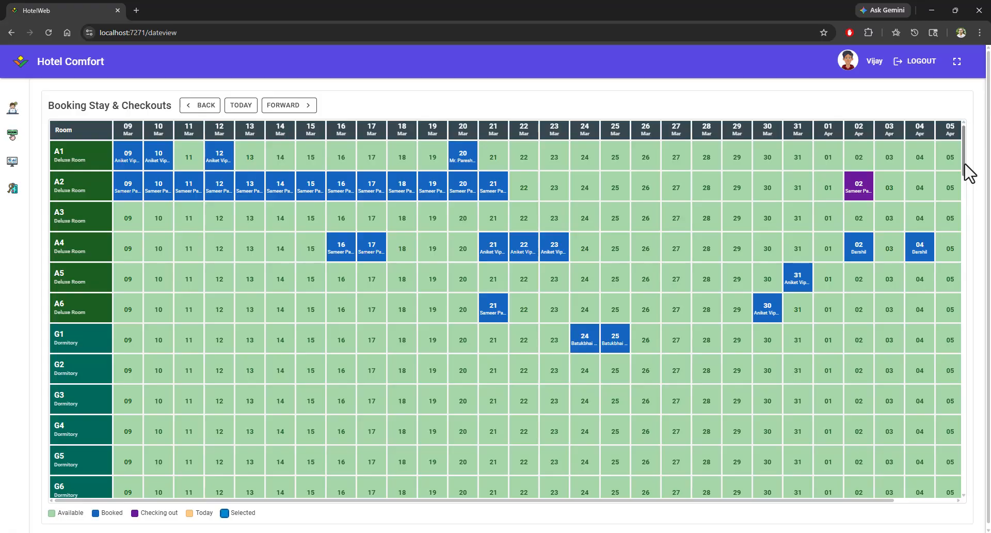
{"action": "scroll", "coordinate": [967, 176], "scroll_direction": "down", "scroll_amount": 2}
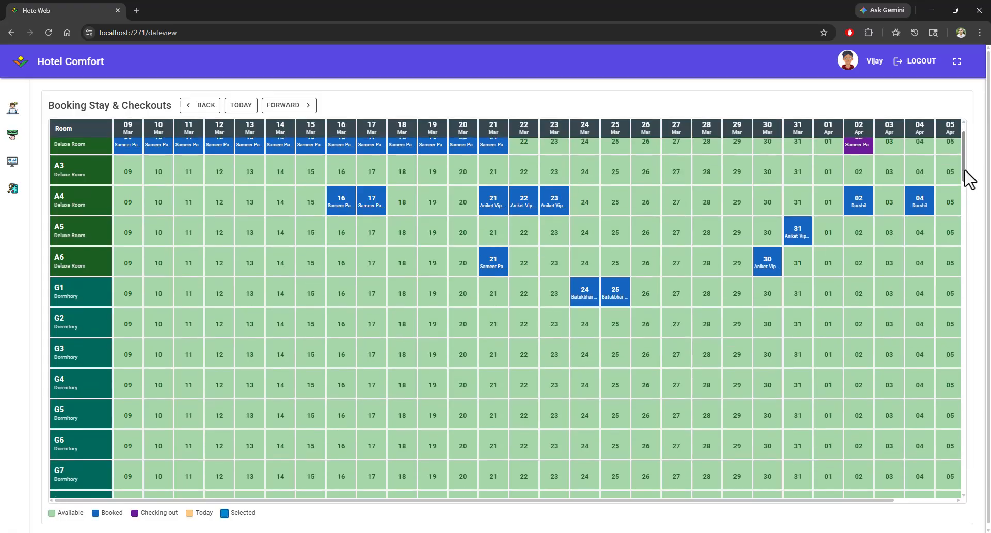
{"action": "scroll", "coordinate": [961, 163], "scroll_direction": "up", "scroll_amount": 2}
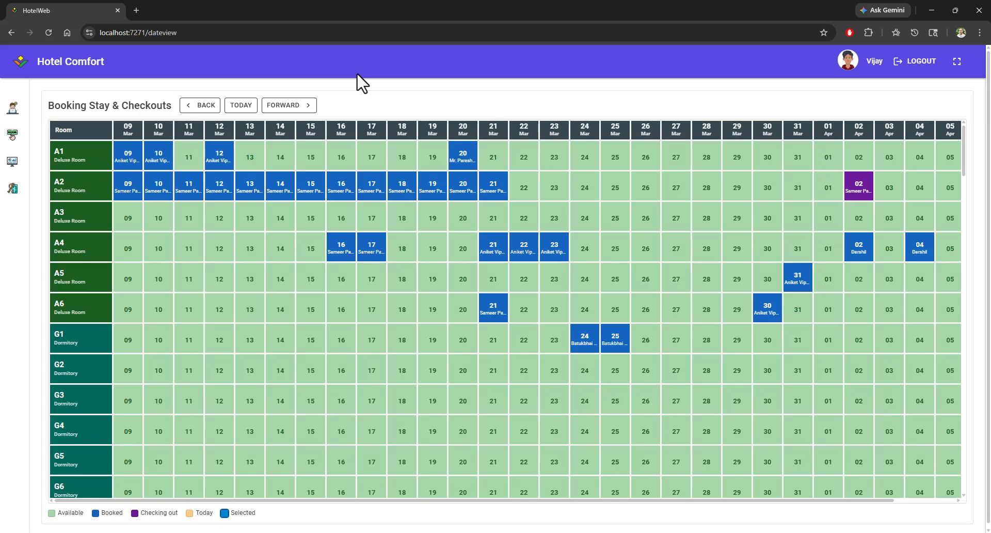
{"action": "left_click", "coordinate": [243, 106]}
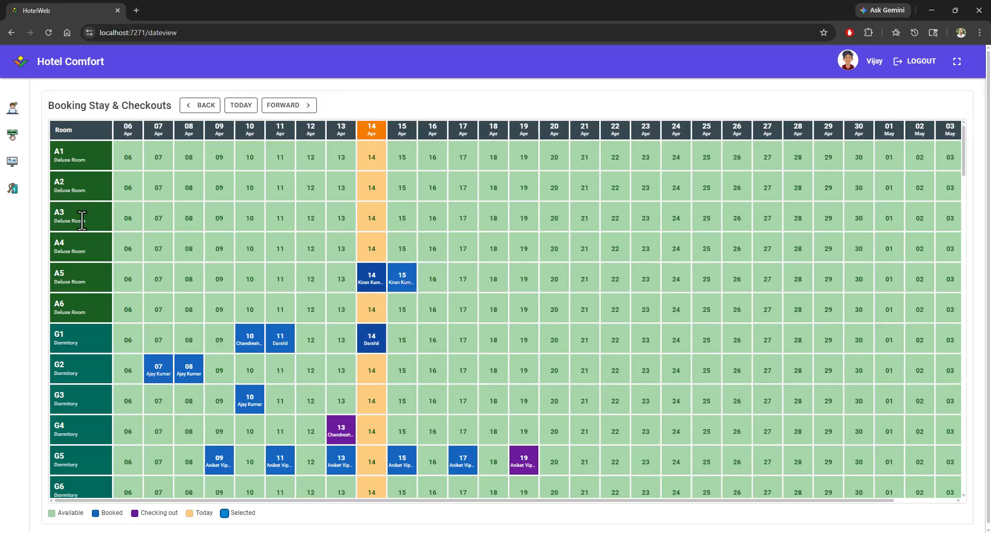
Step: Select room A3 for 16, 17 and 18 Apr and start a booking for the selected dates
{"action": "left_click", "coordinate": [433, 223]}
{"action": "left_click", "coordinate": [468, 232]}
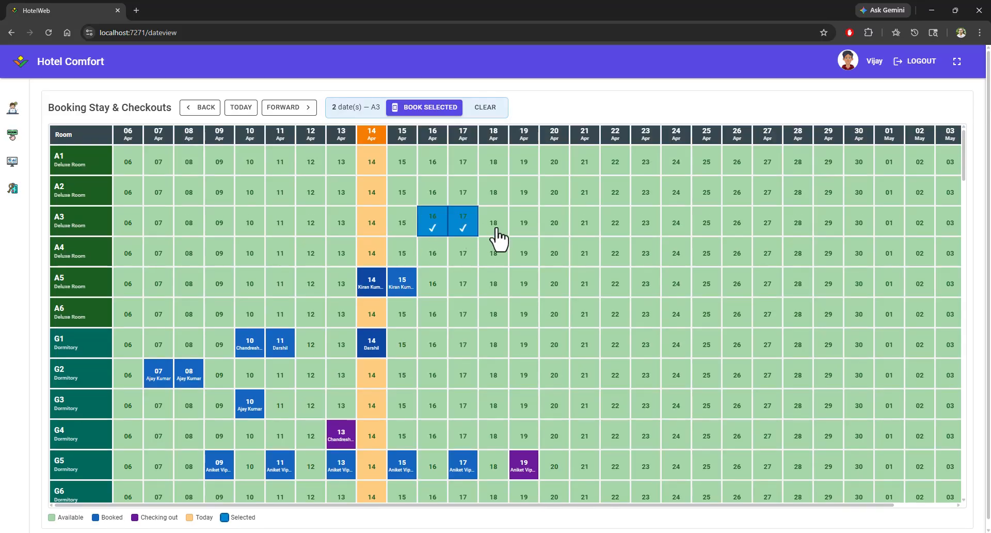
{"action": "left_click", "coordinate": [500, 238]}
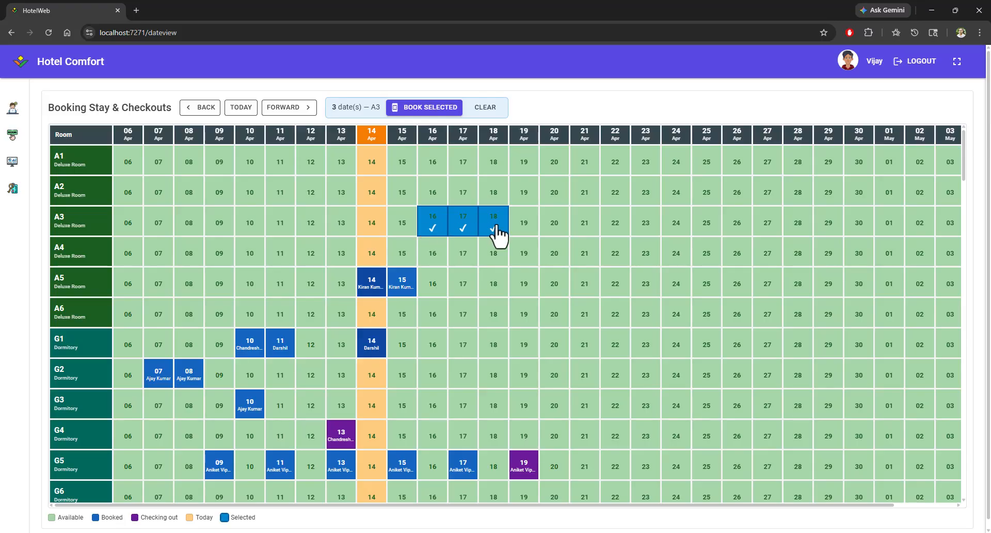
{"action": "left_click", "coordinate": [435, 107]}
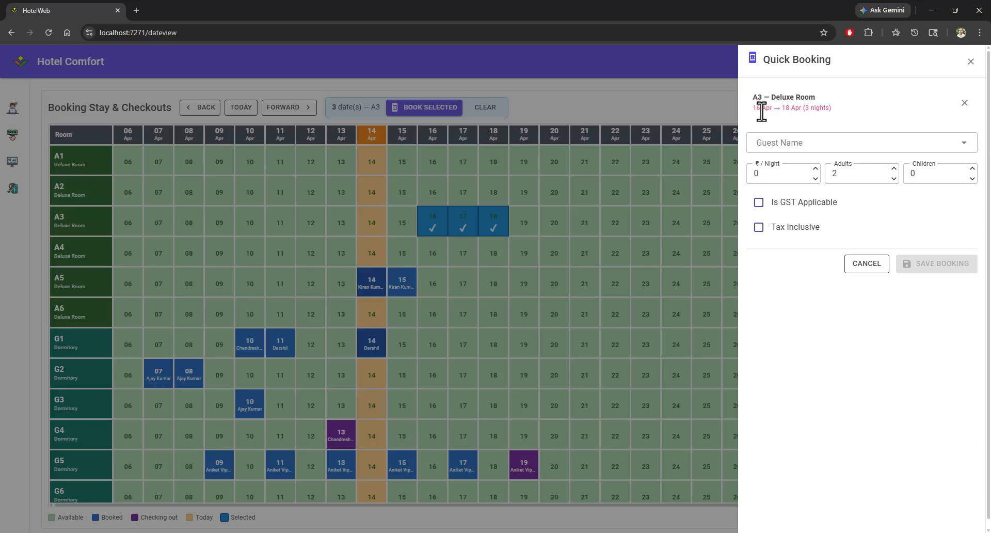
Step: Choose the previously searched guest for the quick booking and set the rate to 1500 per night
{"action": "left_click_drag", "start_coordinate": [804, 109], "coordinate": [835, 106]}
{"action": "left_click", "coordinate": [802, 144]}
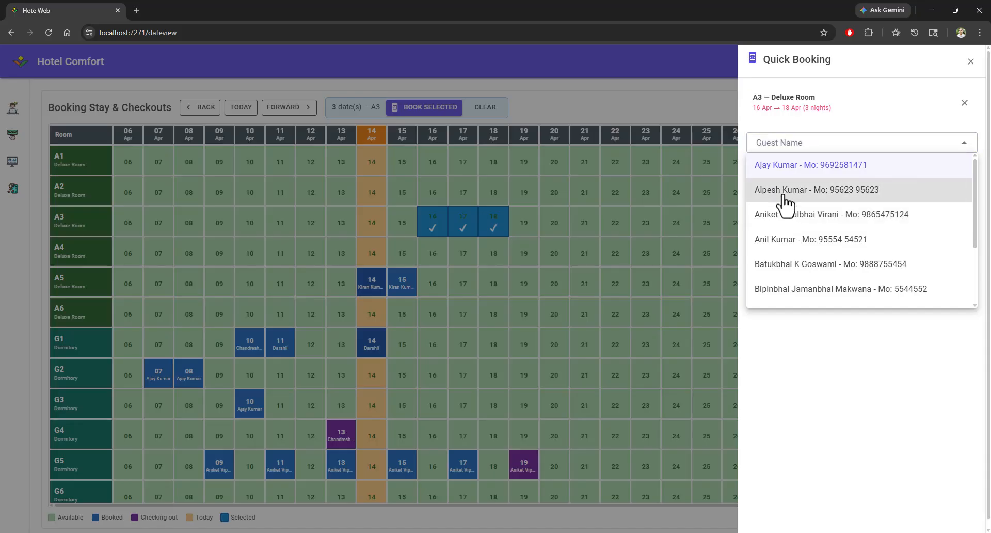
{"action": "left_click", "coordinate": [785, 196]}
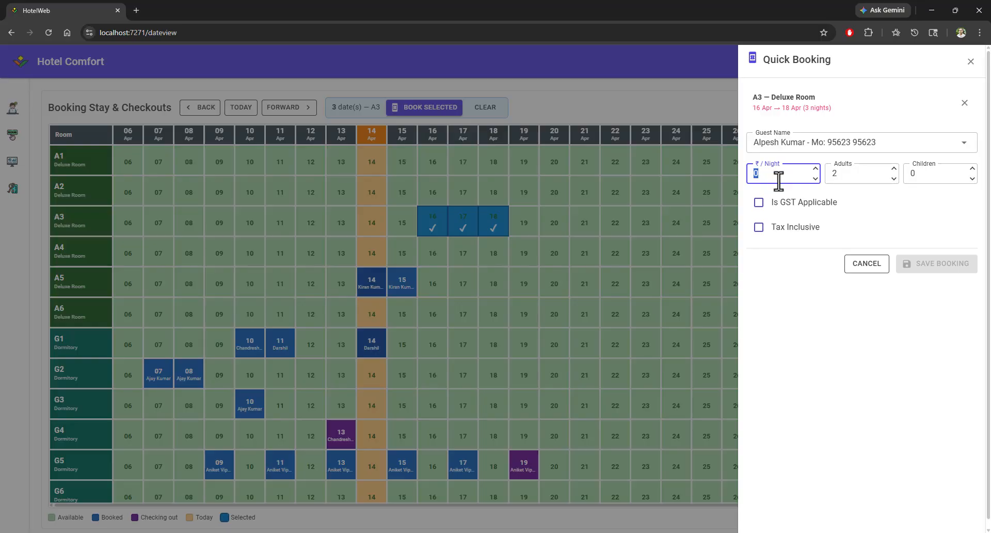
{"action": "type", "text": "1500"}
{"action": "left_click", "coordinate": [846, 177]}
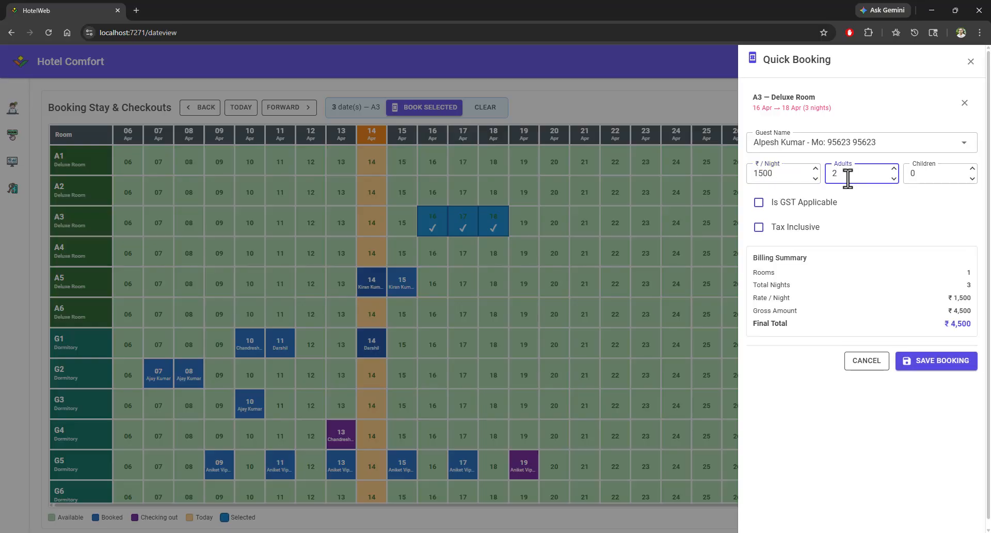
Step: Set children to 1, enable GST Applicable and Tax Inclusive, and save the booking
{"action": "left_click", "coordinate": [973, 170]}
{"action": "left_click", "coordinate": [775, 209]}
{"action": "left_click", "coordinate": [775, 209]}
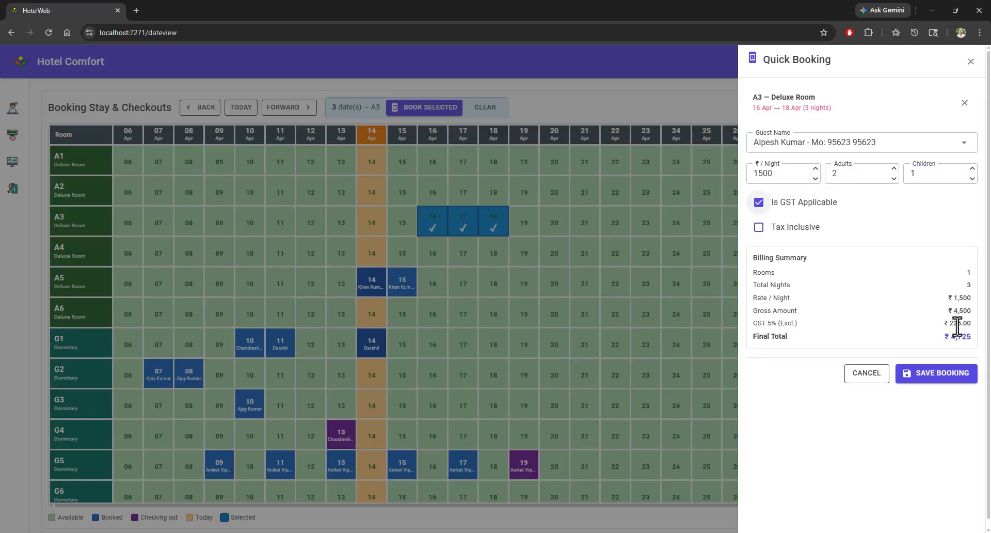
{"action": "left_click", "coordinate": [781, 232]}
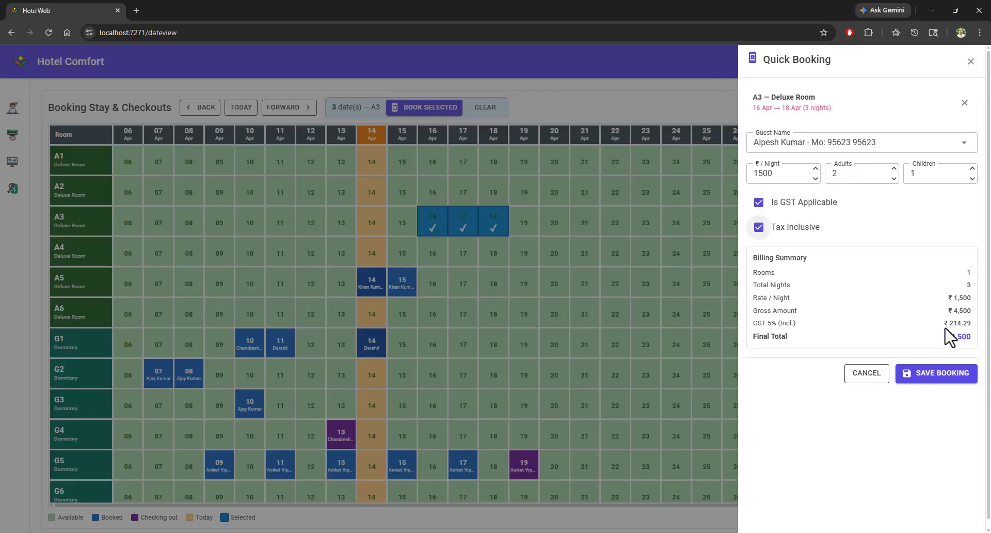
{"action": "left_click_drag", "start_coordinate": [948, 324], "coordinate": [971, 325]}
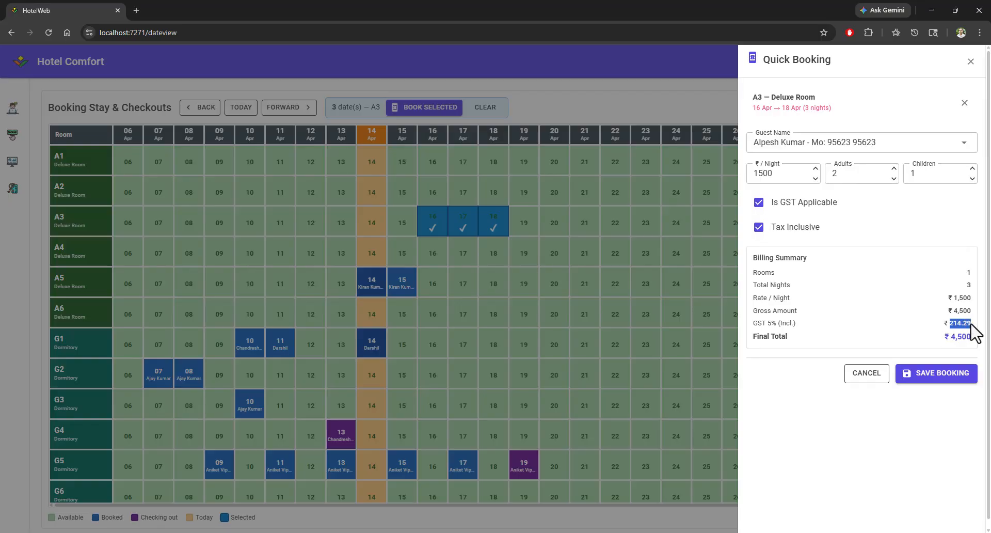
{"action": "left_click", "coordinate": [934, 382]}
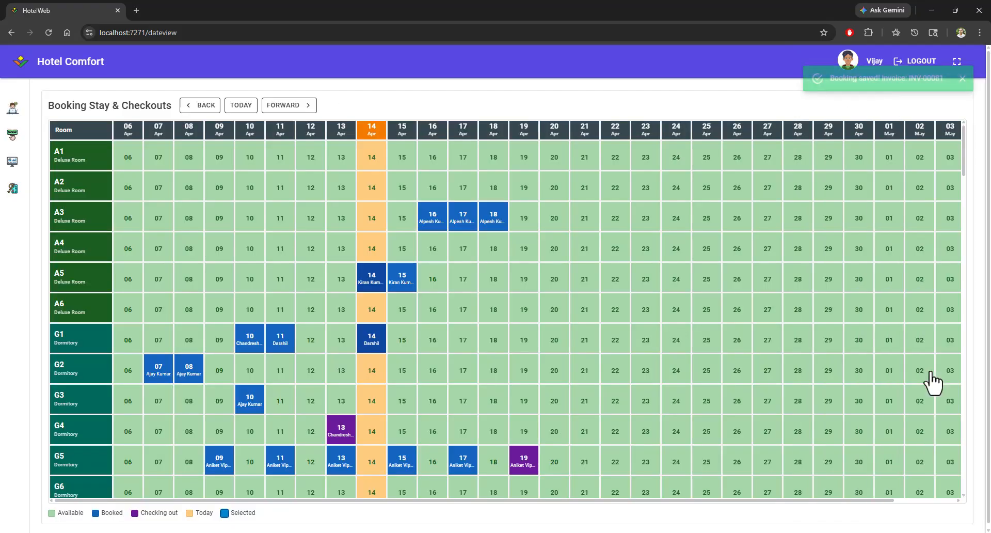
Step: Select room A3's booked nights of 16, 17 and 18 Apr as the source for a room move
{"action": "mouse_move", "coordinate": [469, 222]}
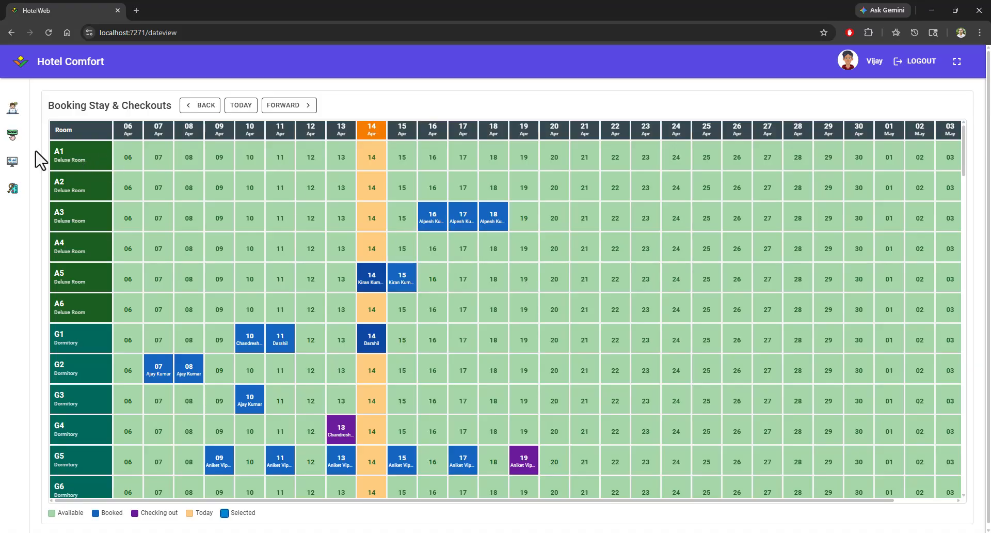
{"action": "left_click", "coordinate": [12, 161]}
{"action": "mouse_move", "coordinate": [426, 226]}
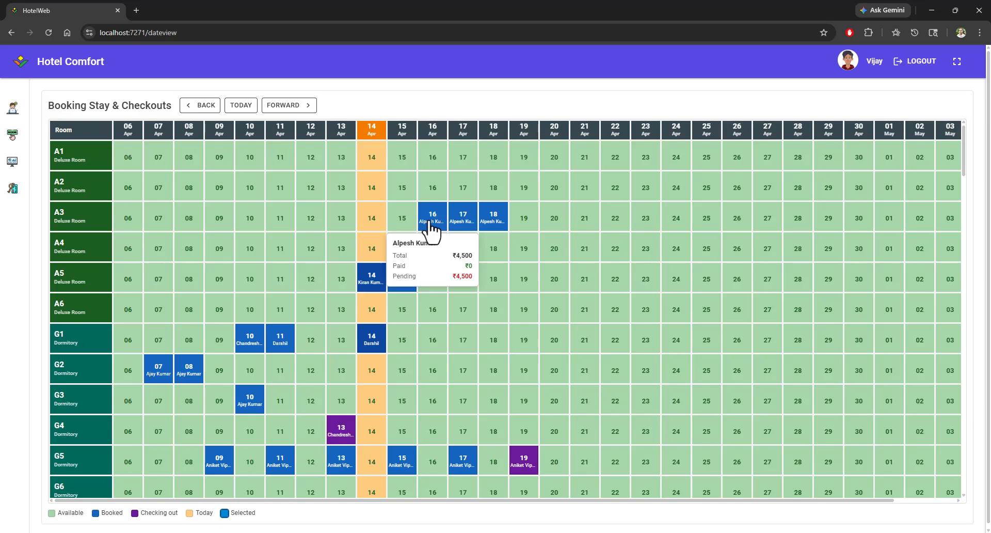
{"action": "left_click", "coordinate": [430, 228]}
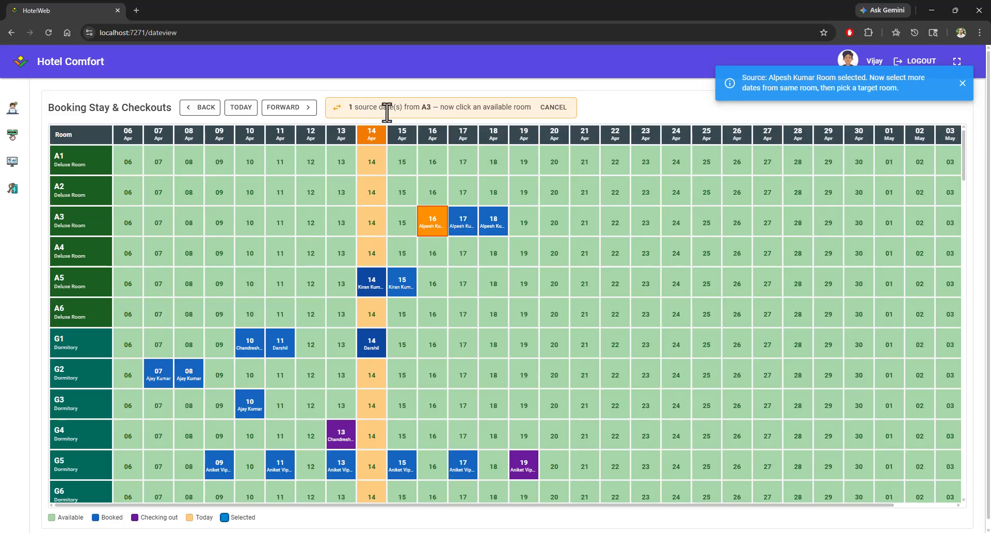
{"action": "left_click", "coordinate": [460, 226]}
{"action": "left_click", "coordinate": [492, 224]}
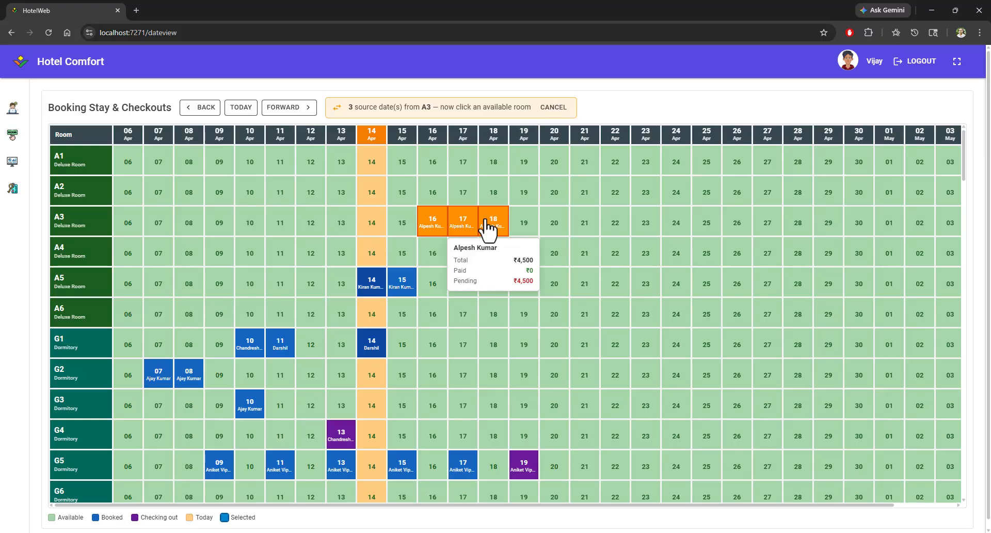
Step: Pick 20, 21 and 22 Apr in room G2 as the target dates and open the move review
{"action": "left_click", "coordinate": [551, 385]}
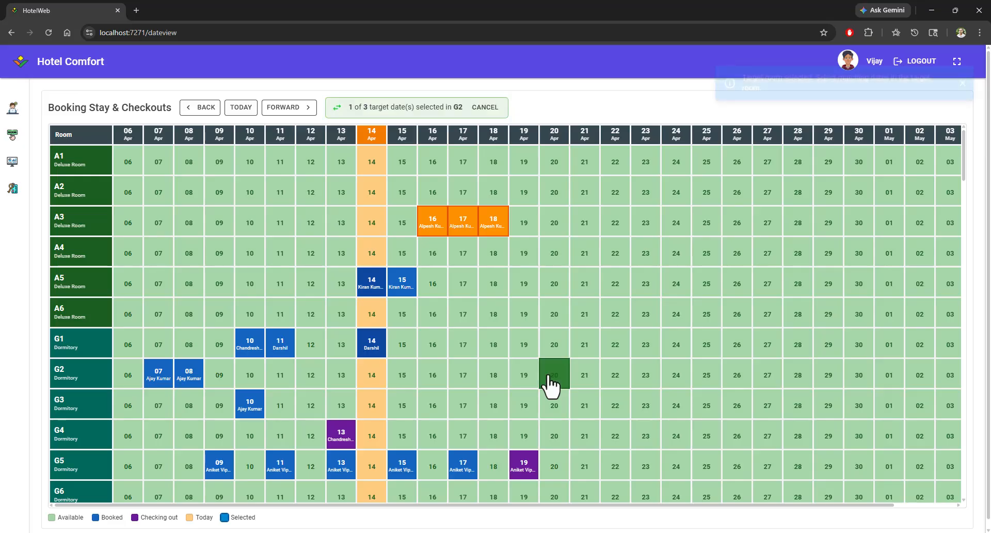
{"action": "left_click", "coordinate": [584, 385]}
{"action": "left_click", "coordinate": [617, 385]}
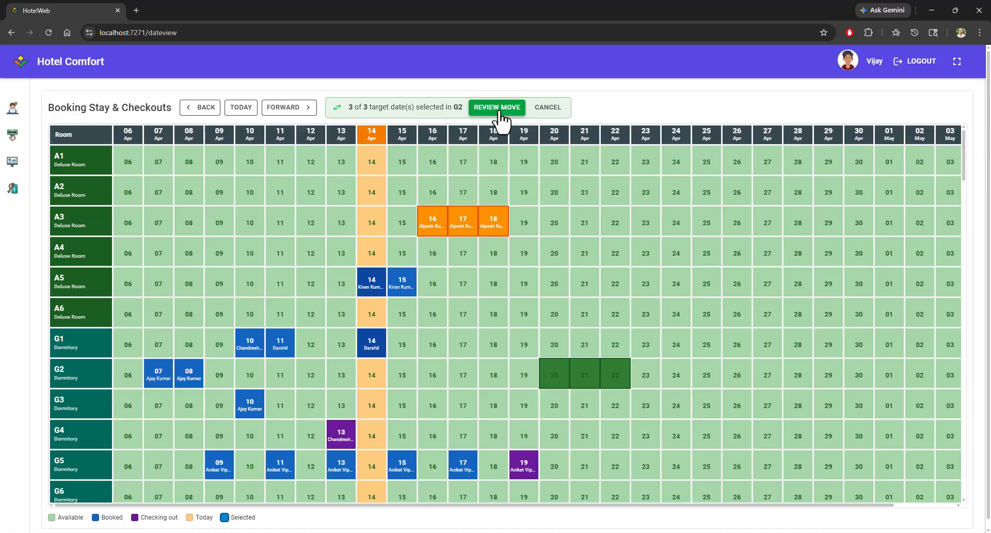
{"action": "left_click", "coordinate": [499, 112]}
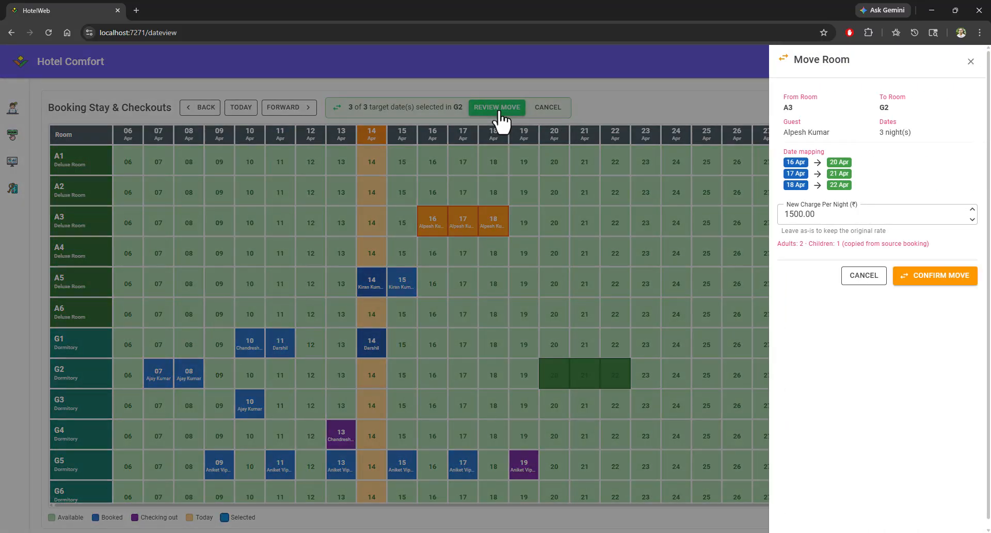
Step: Set the new charge per night to 500 and confirm moving the booking to G2
{"action": "double_click", "coordinate": [789, 108]}
{"action": "left_click_drag", "start_coordinate": [790, 133], "coordinate": [818, 133]}
{"action": "left_click_drag", "start_coordinate": [879, 132], "coordinate": [922, 134]}
{"action": "left_click_drag", "start_coordinate": [834, 188], "coordinate": [852, 194]}
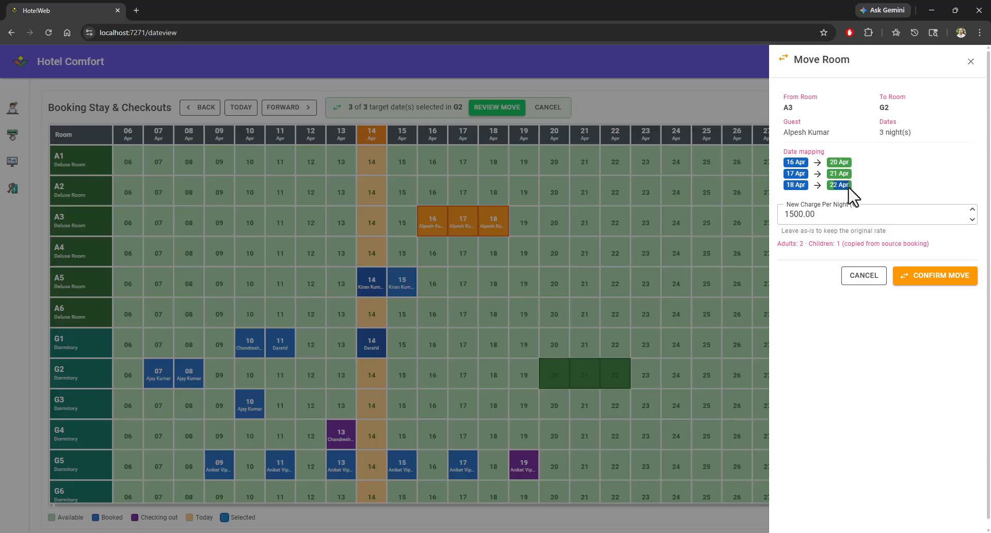
{"action": "left_click", "coordinate": [834, 217]}
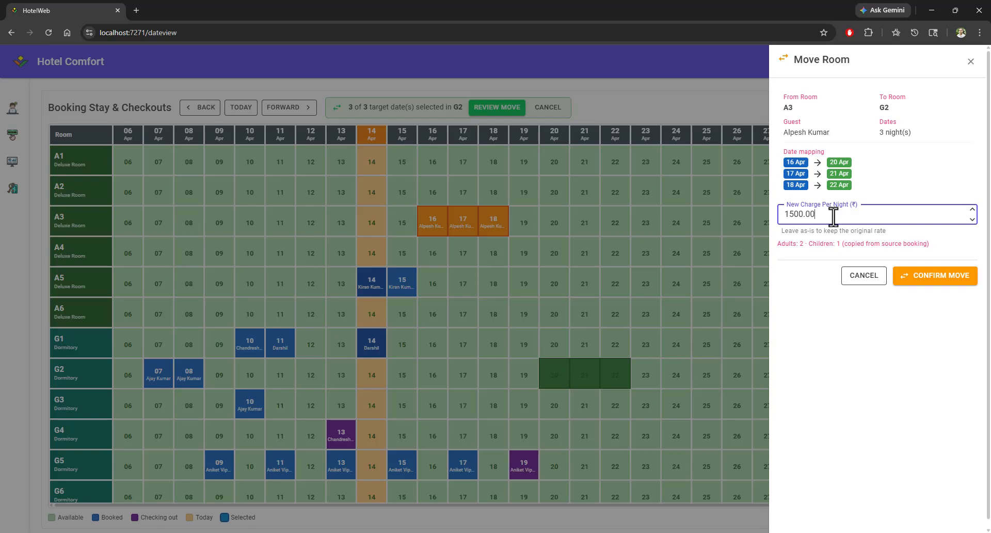
{"action": "left_click_drag", "start_coordinate": [830, 215], "coordinate": [778, 216]}
{"action": "type", "text": "500"}
{"action": "left_click", "coordinate": [935, 278]}
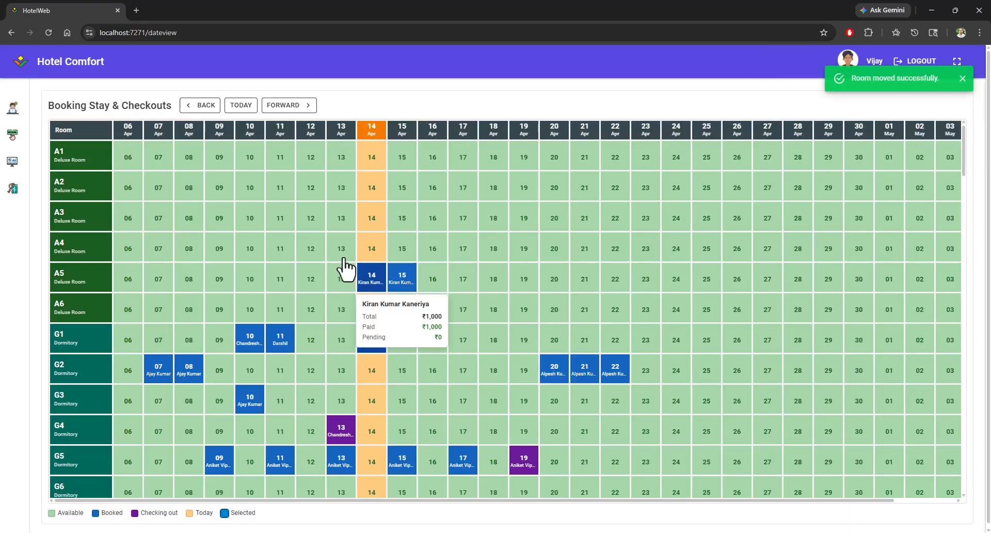
Step: Open the Today's Booking room view
{"action": "mouse_move", "coordinate": [559, 380]}
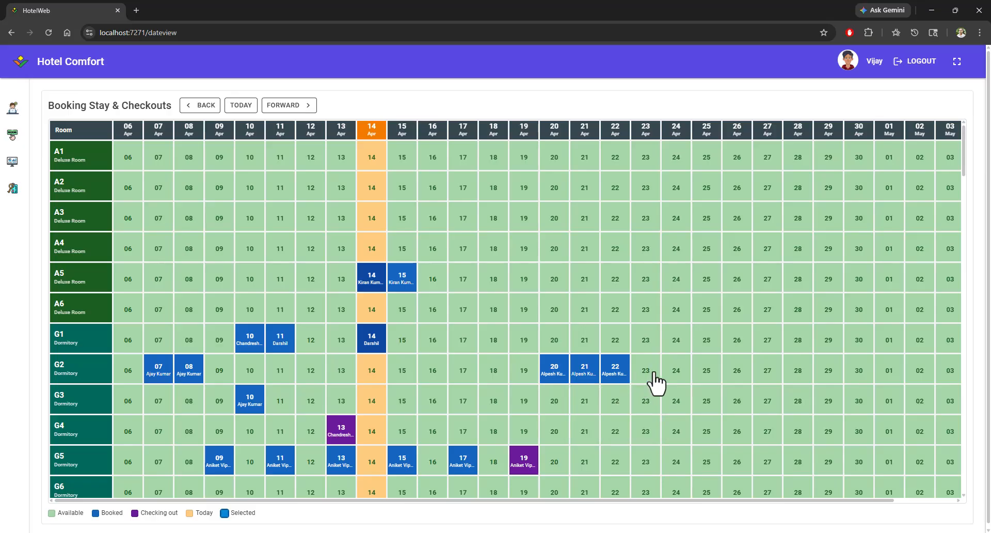
{"action": "scroll", "coordinate": [467, 301], "scroll_direction": "down", "scroll_amount": 1}
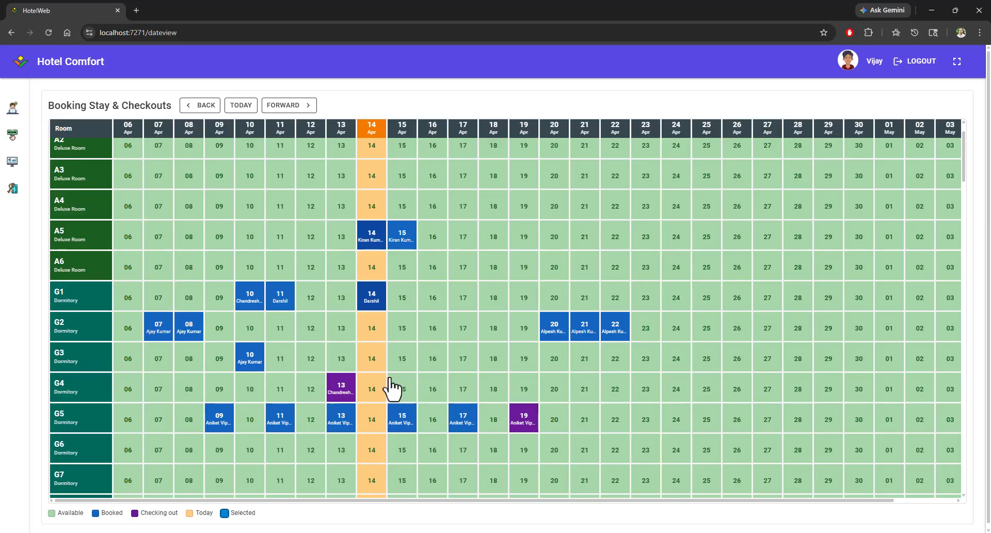
{"action": "mouse_move", "coordinate": [346, 396]}
{"action": "left_click_drag", "start_coordinate": [141, 514], "coordinate": [174, 519]}
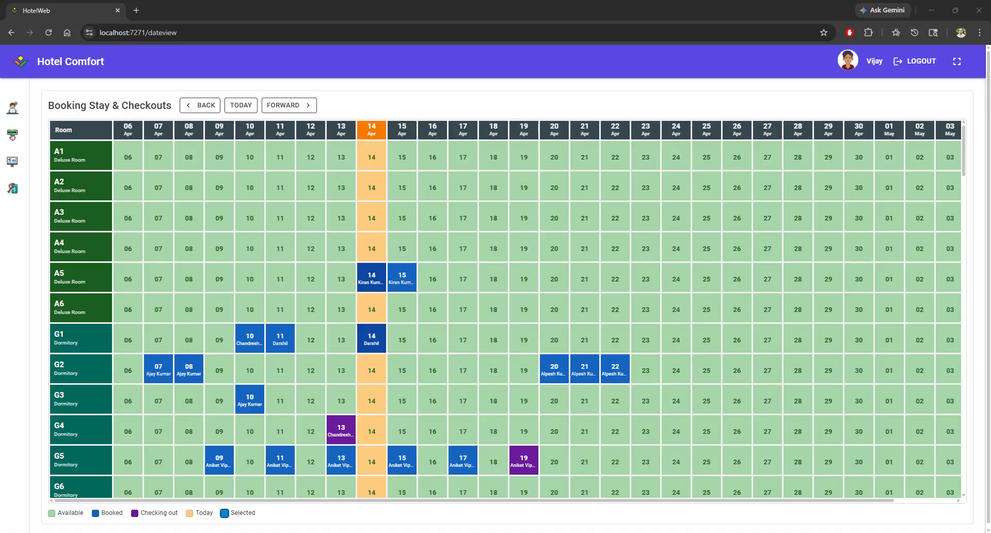
{"action": "left_click", "coordinate": [14, 163]}
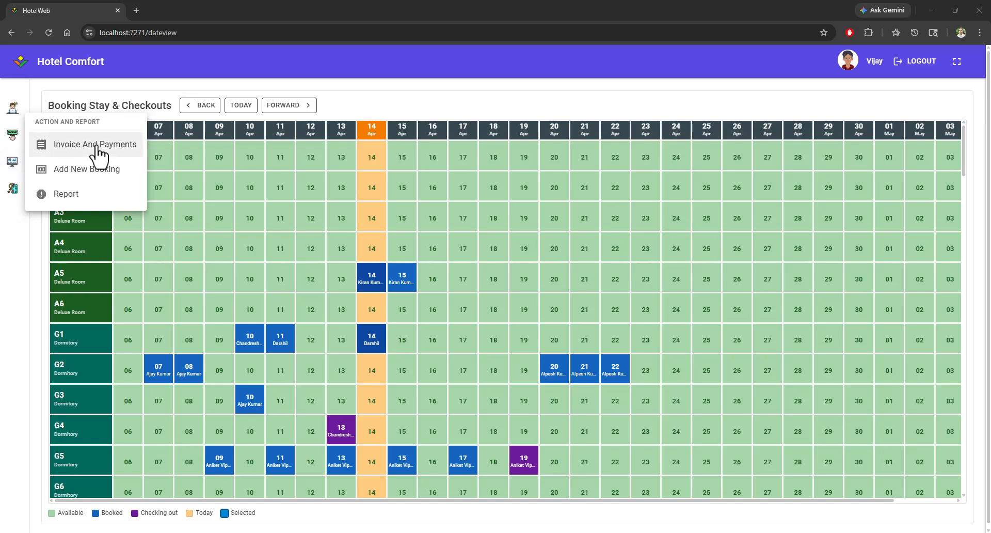
{"action": "left_click", "coordinate": [12, 135]}
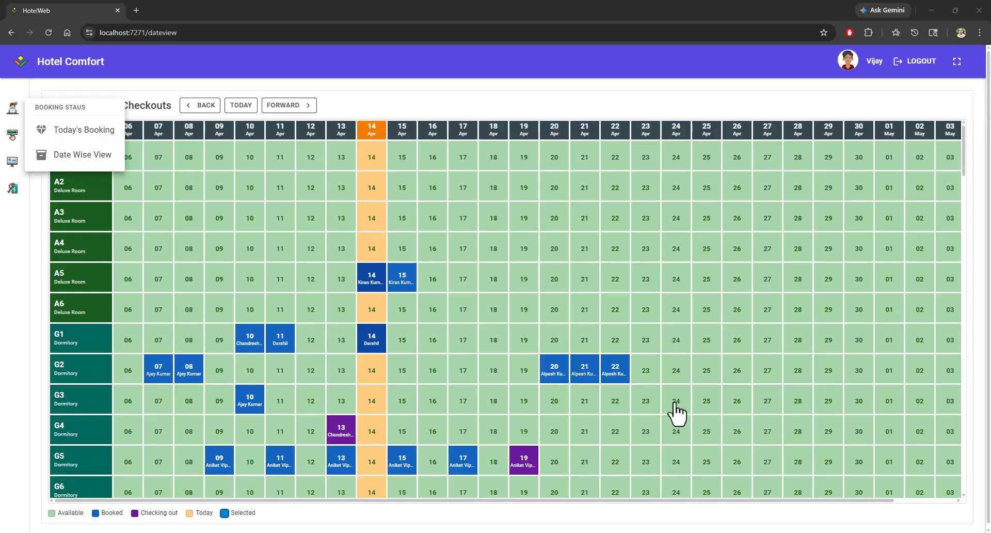
{"action": "mouse_move", "coordinate": [615, 383]}
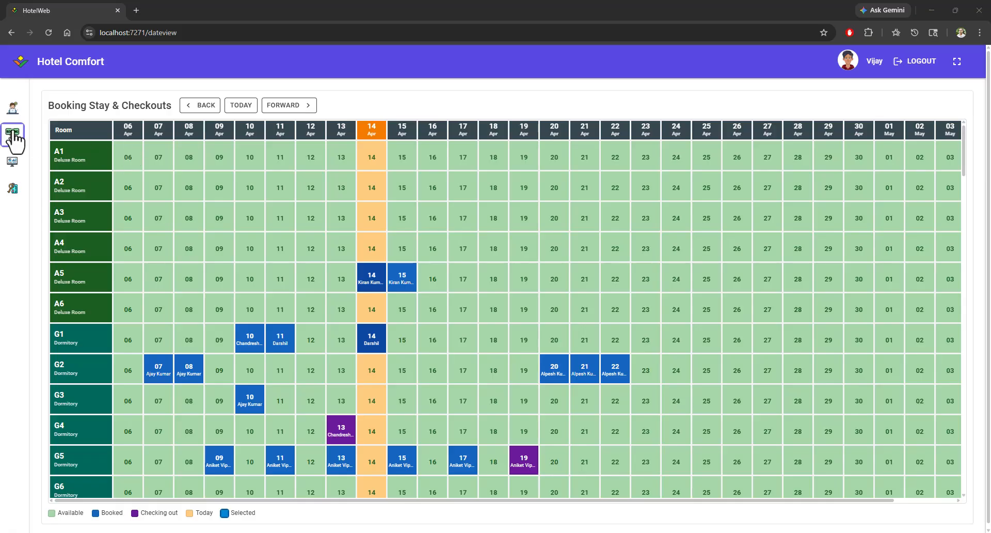
{"action": "mouse_move", "coordinate": [13, 136]}
{"action": "left_click", "coordinate": [85, 134]}
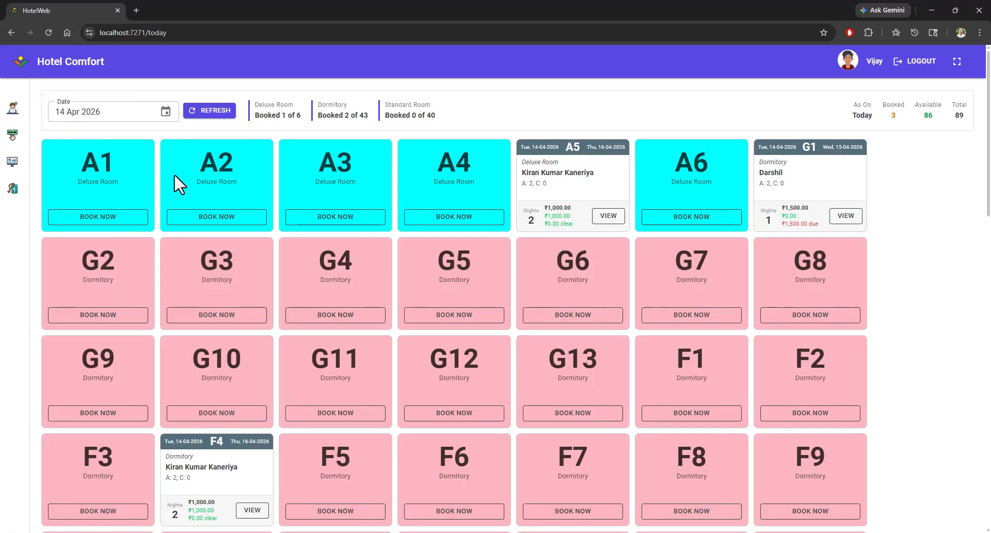
Step: Step the room view's date through 20, 21, 22 and 23 Apr and back to 21 Apr to check room G2
{"action": "left_click", "coordinate": [99, 117]}
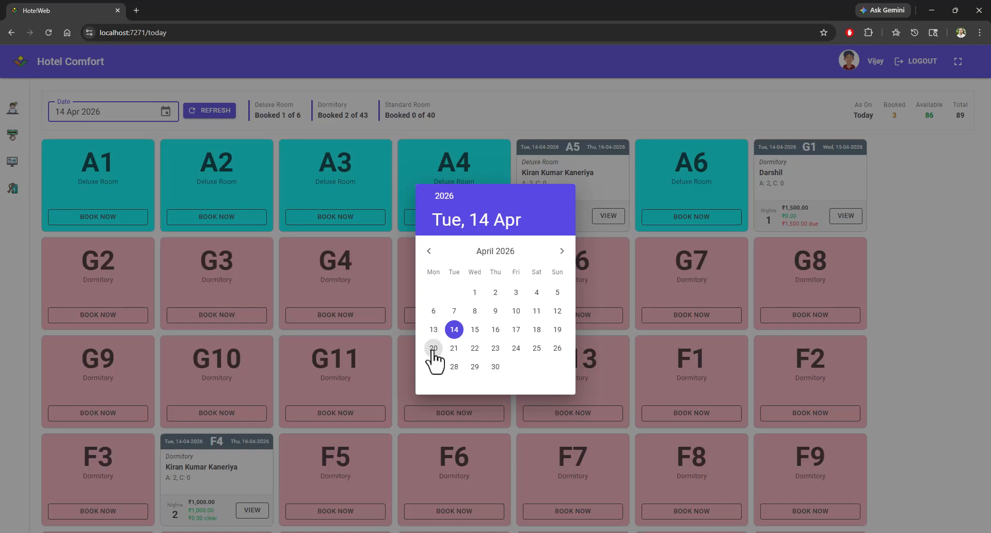
{"action": "left_click", "coordinate": [434, 347]}
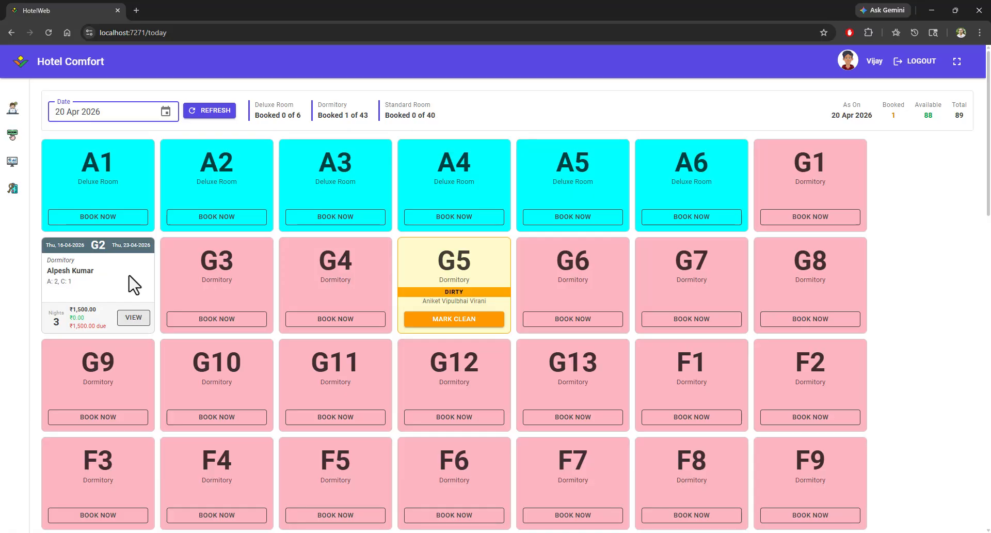
{"action": "left_click", "coordinate": [124, 124]}
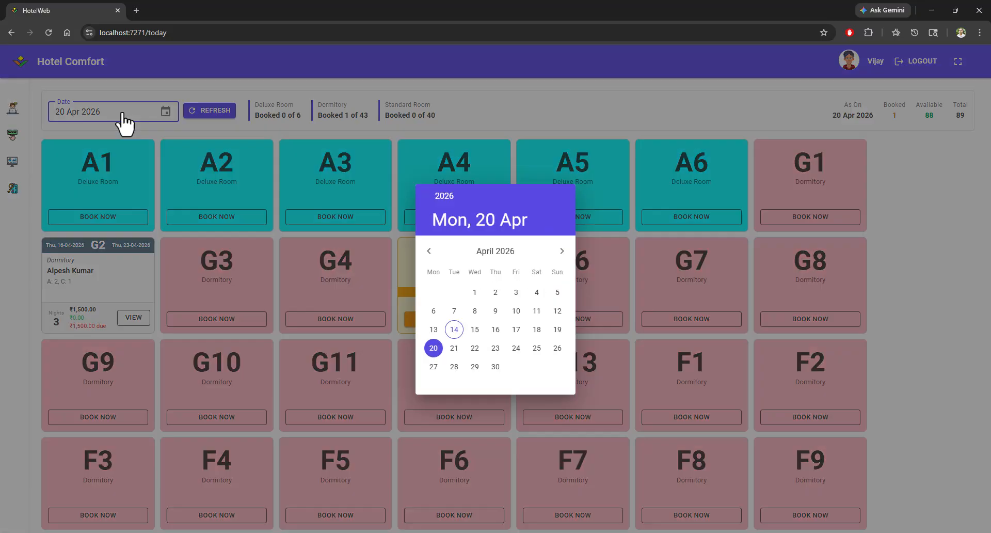
{"action": "left_click", "coordinate": [454, 348]}
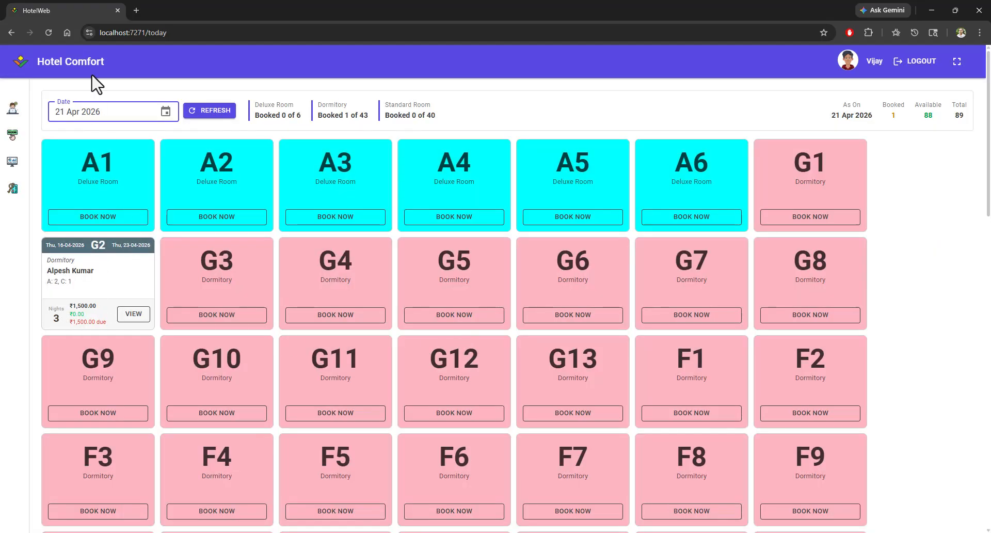
{"action": "left_click", "coordinate": [89, 119]}
{"action": "left_click", "coordinate": [475, 348]}
{"action": "left_click", "coordinate": [96, 113]}
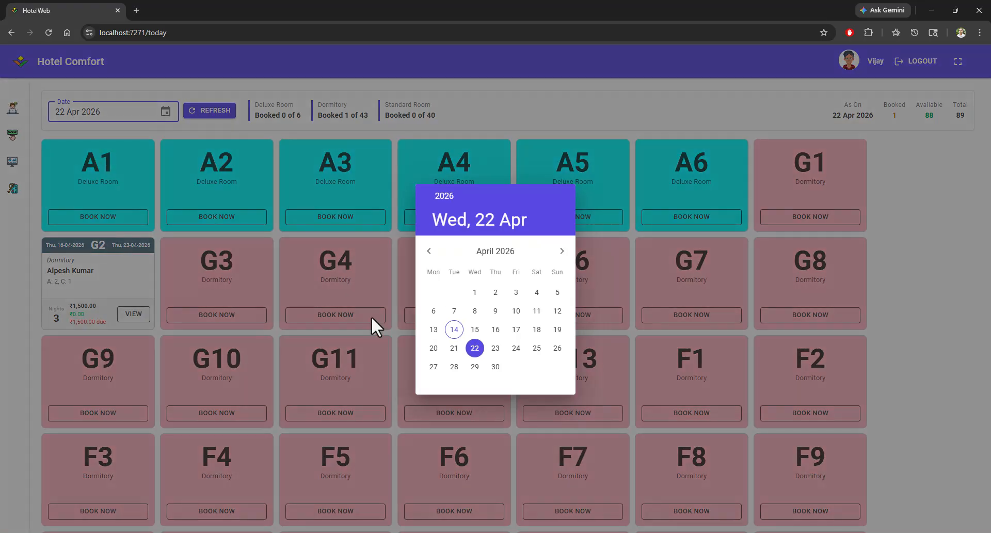
{"action": "left_click", "coordinate": [492, 347]}
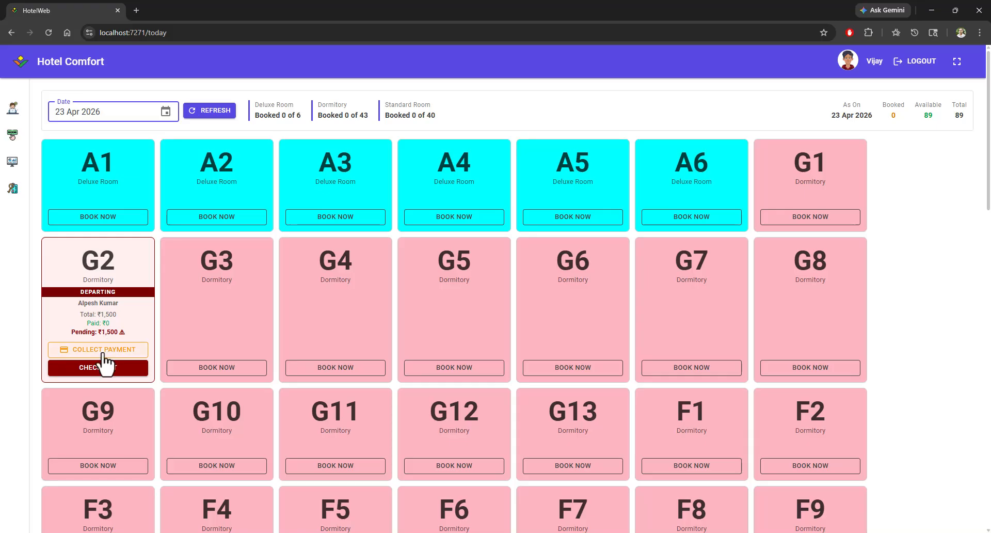
{"action": "left_click", "coordinate": [115, 112]}
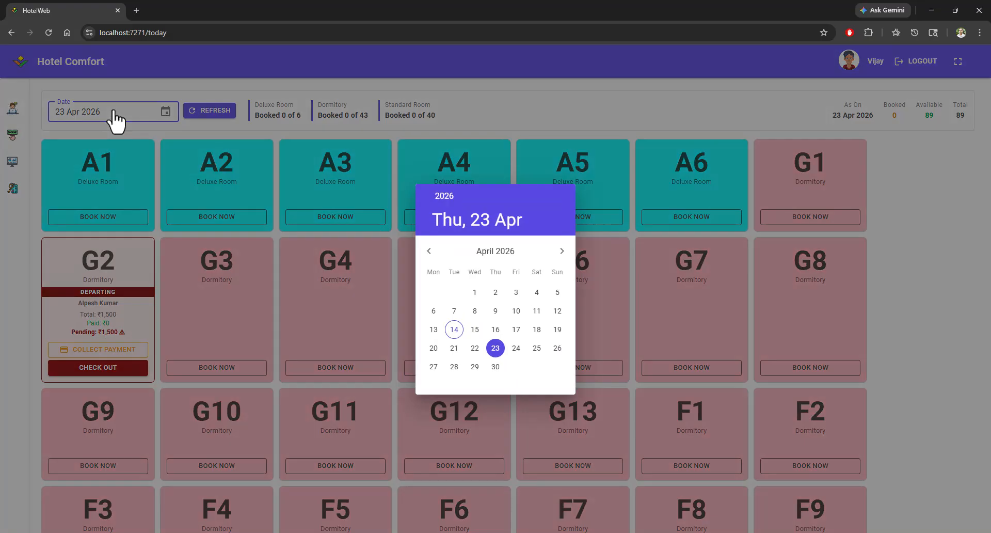
{"action": "left_click", "coordinate": [449, 349]}
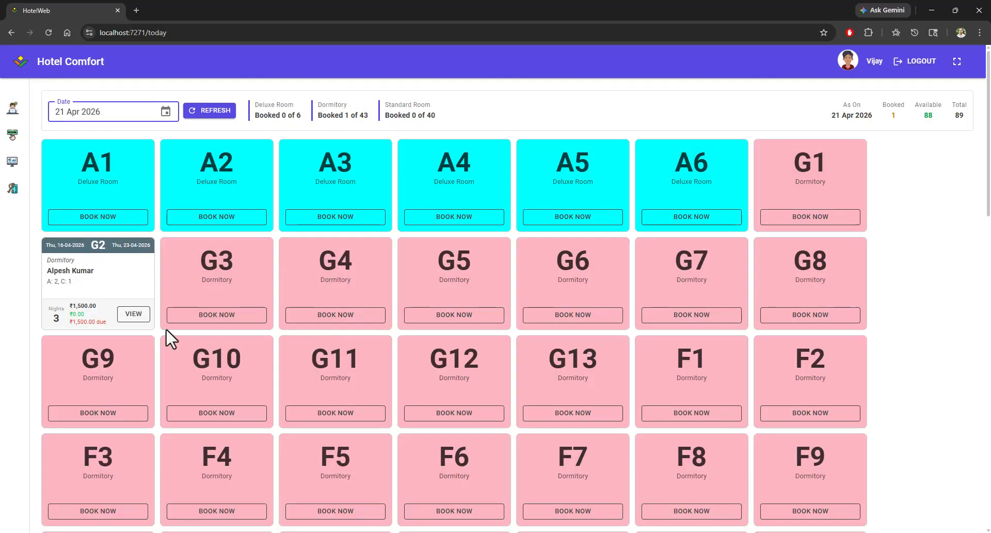
Step: Open the invoice and payments page for the G2 booking
{"action": "left_click", "coordinate": [133, 315]}
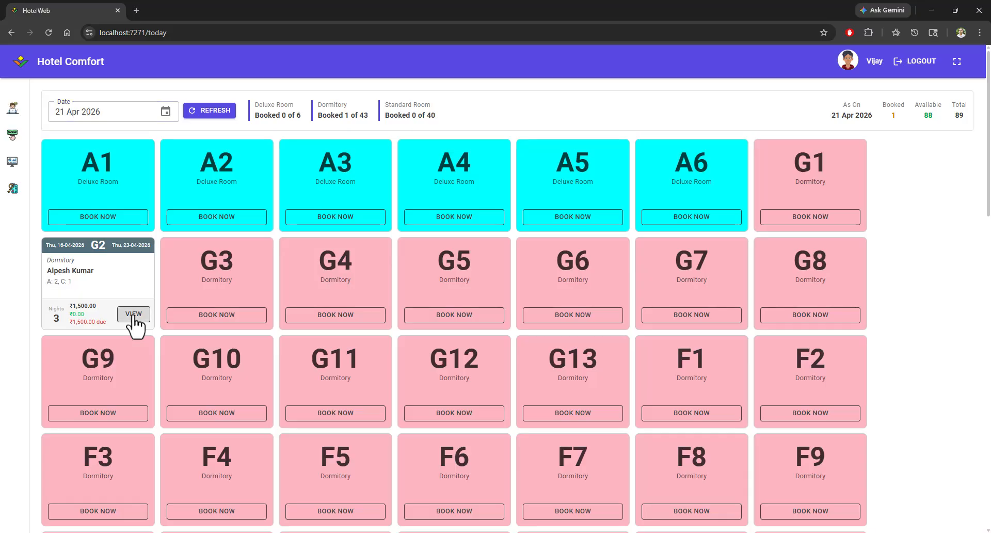
{"action": "left_click", "coordinate": [13, 163]}
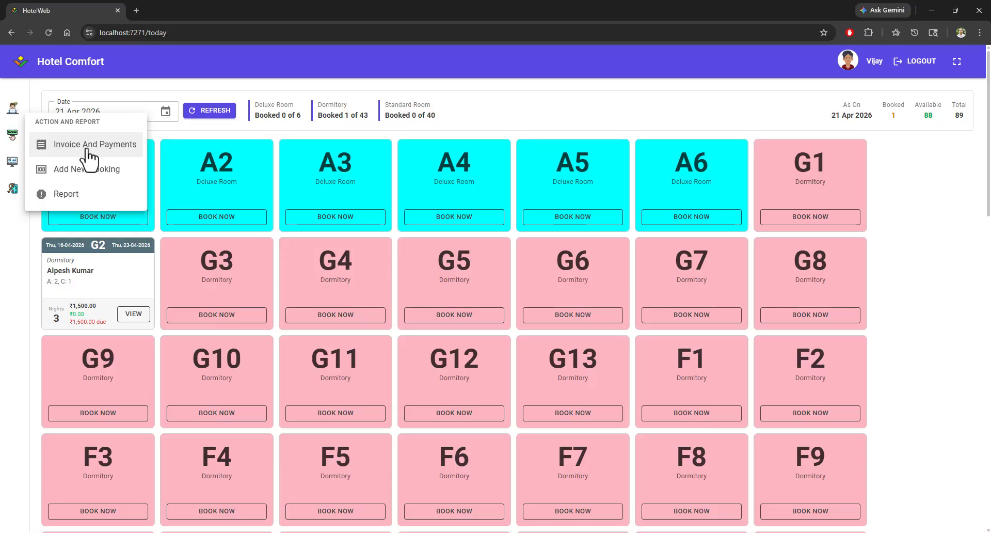
{"action": "left_click", "coordinate": [133, 314]}
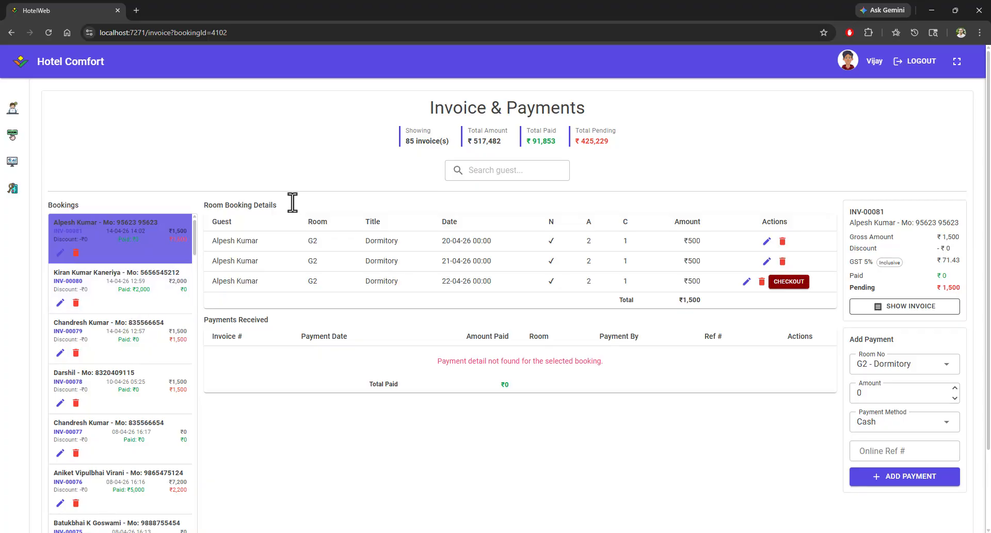
Step: Examine the invoice summary totals and the G2 booking's nightly rows with dates, adults and children
{"action": "left_click_drag", "start_coordinate": [429, 107], "coordinate": [591, 108]}
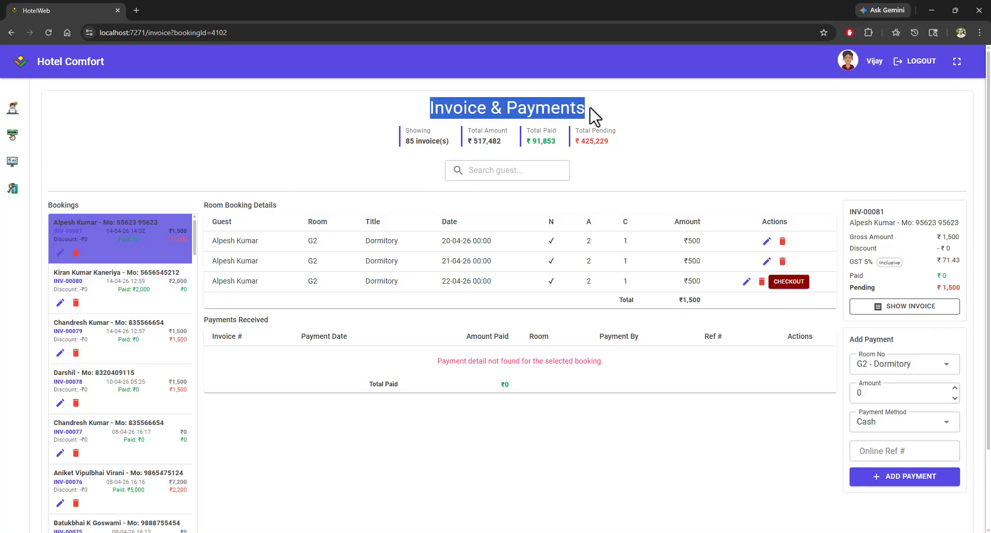
{"action": "left_click", "coordinate": [349, 149]}
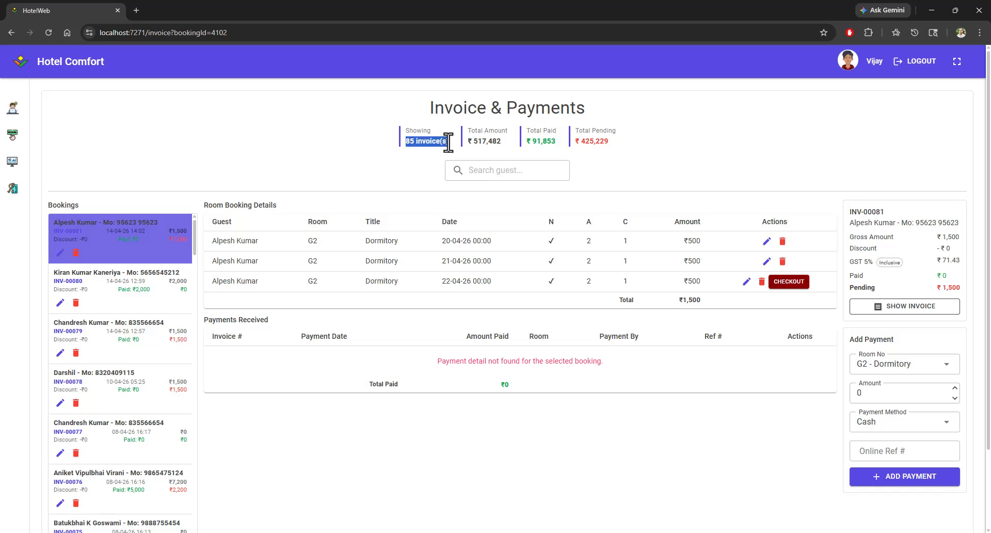
{"action": "left_click_drag", "start_coordinate": [473, 141], "coordinate": [501, 144]}
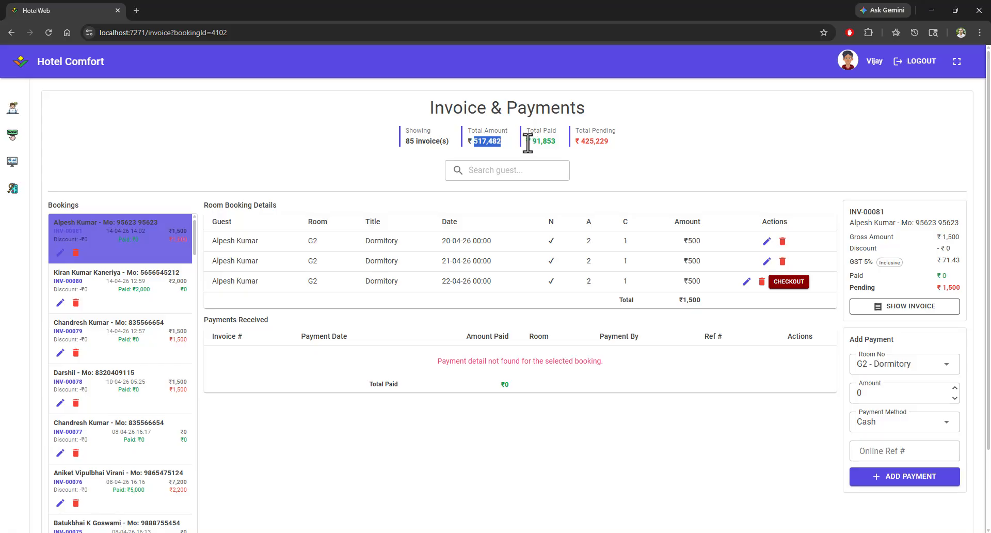
{"action": "left_click_drag", "start_coordinate": [527, 142], "coordinate": [620, 155]}
{"action": "left_click", "coordinate": [616, 160]}
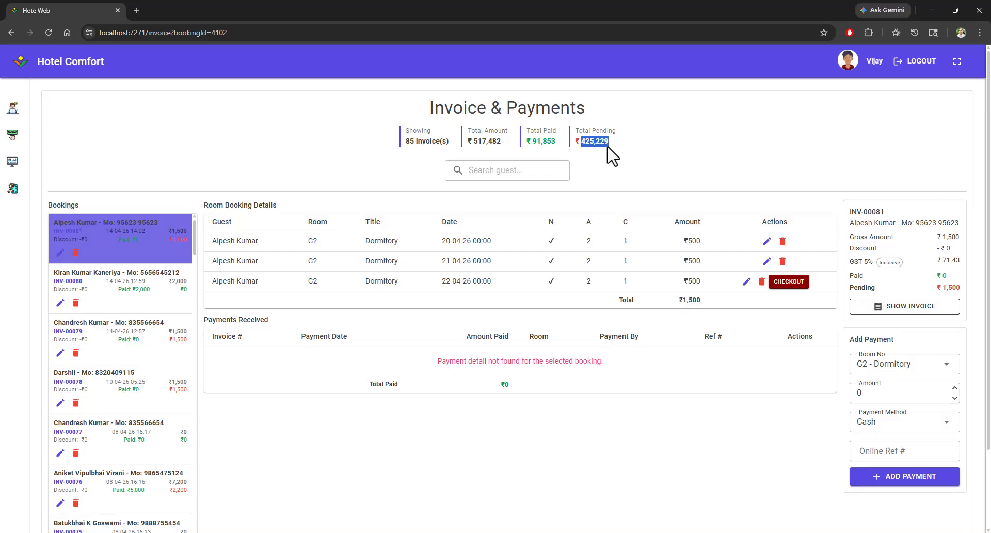
{"action": "left_click", "coordinate": [637, 157]}
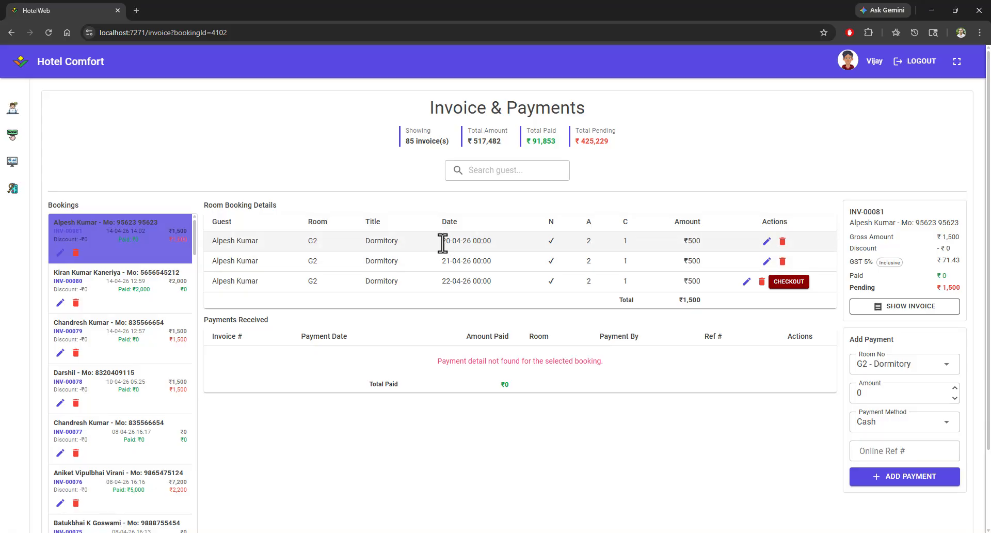
{"action": "left_click_drag", "start_coordinate": [440, 241], "coordinate": [489, 261]}
{"action": "left_click_drag", "start_coordinate": [441, 281], "coordinate": [489, 283]}
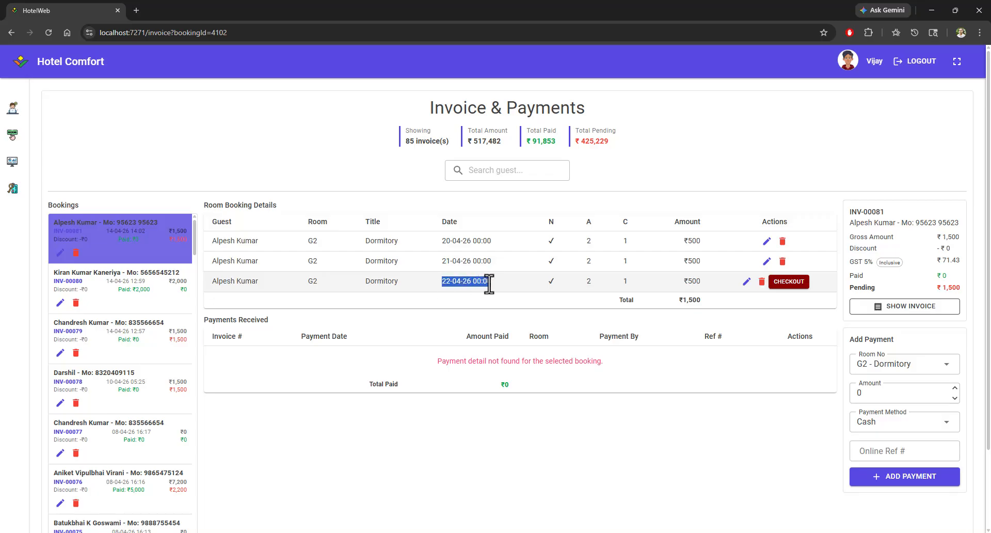
{"action": "double_click", "coordinate": [588, 240]}
{"action": "double_click", "coordinate": [625, 240]}
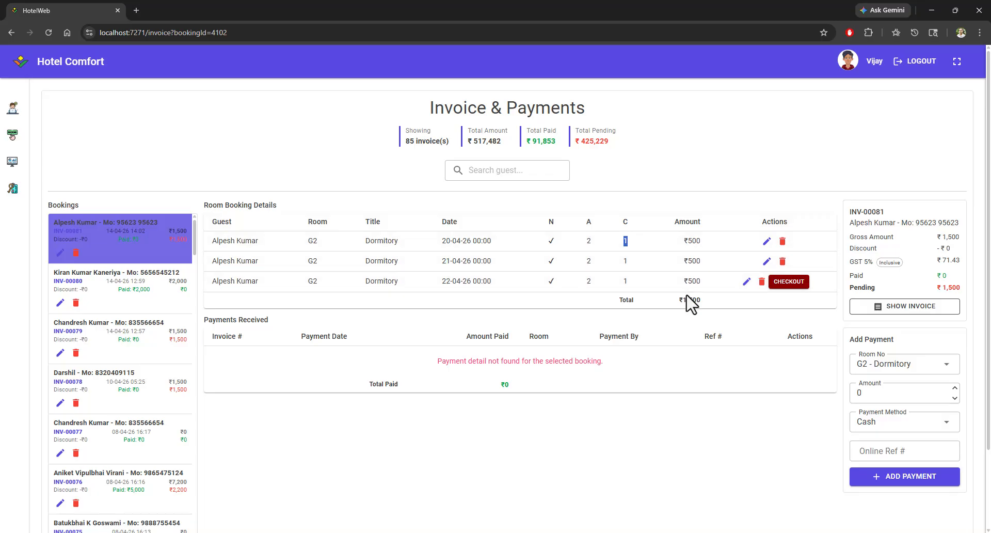
Step: Add a ₹1000 Online Transfer payment for room G2 - Dormitory, entering its online reference number
{"action": "left_click_drag", "start_coordinate": [676, 300], "coordinate": [709, 302]}
{"action": "left_click", "coordinate": [898, 366]}
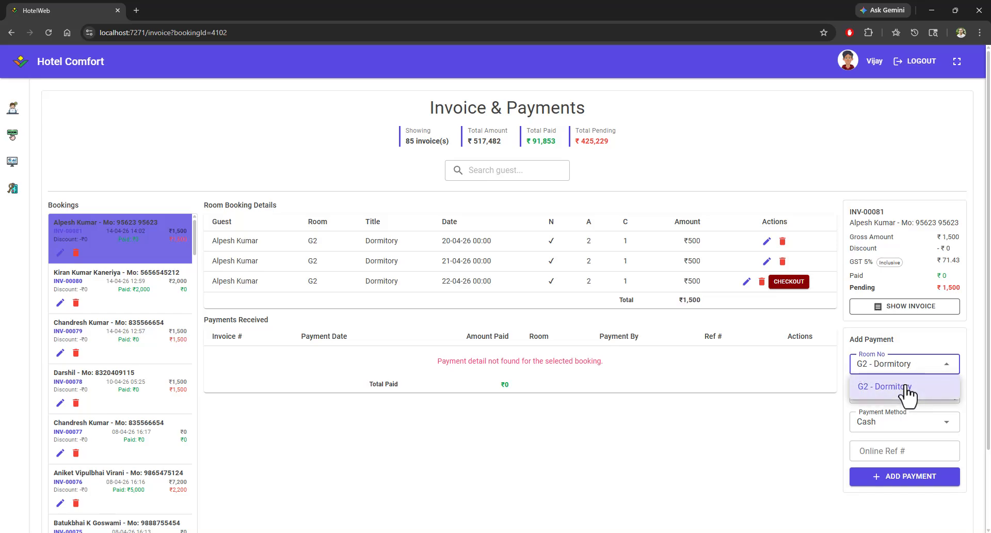
{"action": "left_click", "coordinate": [905, 386]}
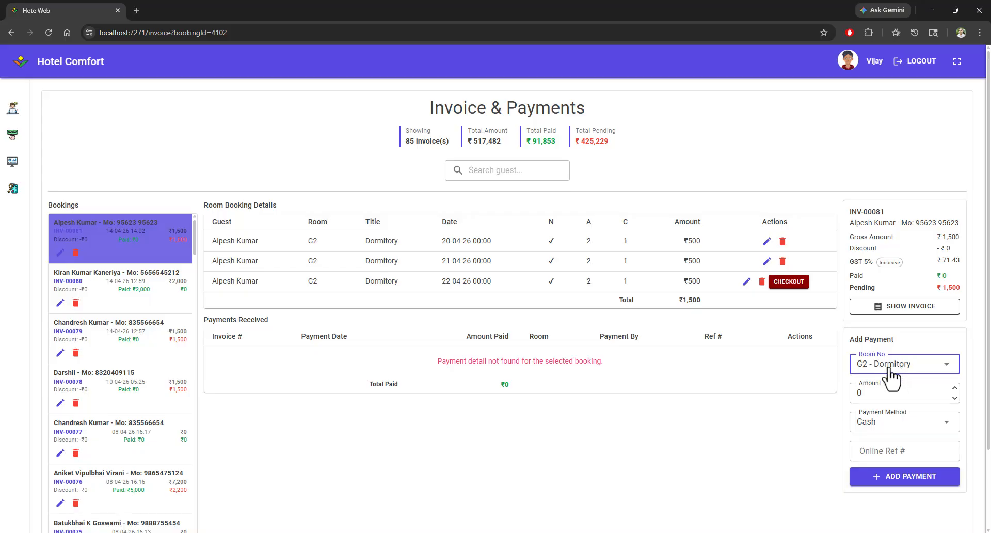
{"action": "left_click", "coordinate": [884, 391]}
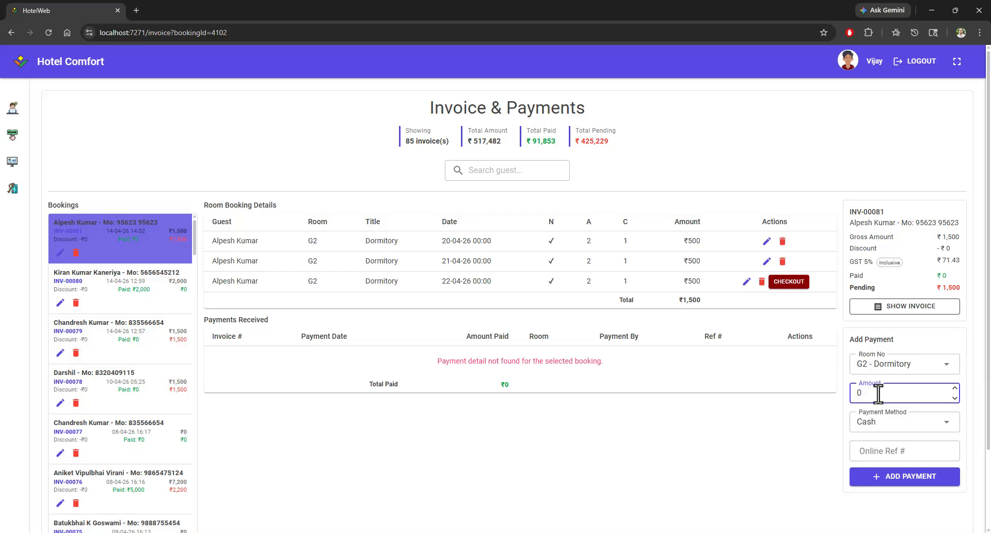
{"action": "left_click_drag", "start_coordinate": [878, 391], "coordinate": [834, 403]}
{"action": "left_click", "coordinate": [889, 431]}
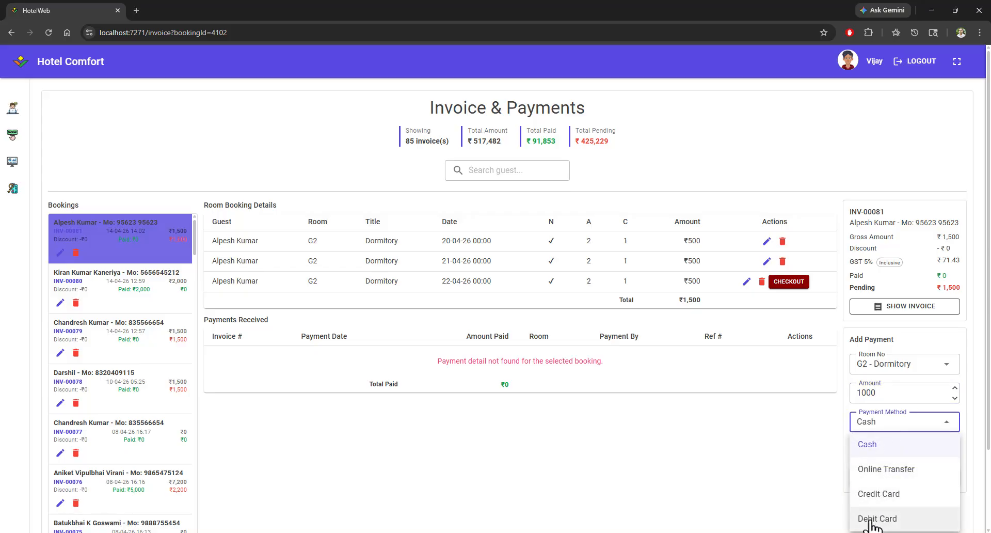
{"action": "left_click", "coordinate": [872, 475]}
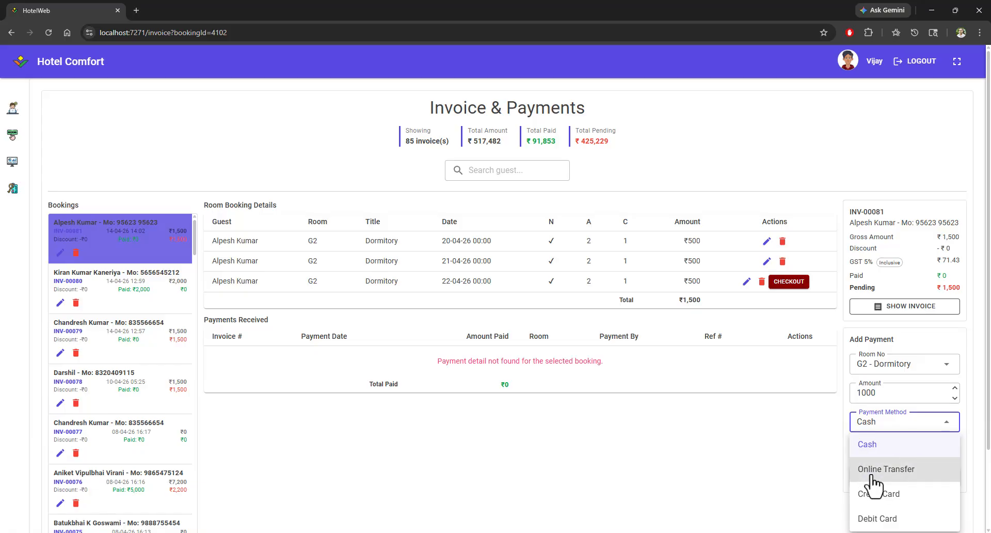
{"action": "left_click", "coordinate": [867, 452]}
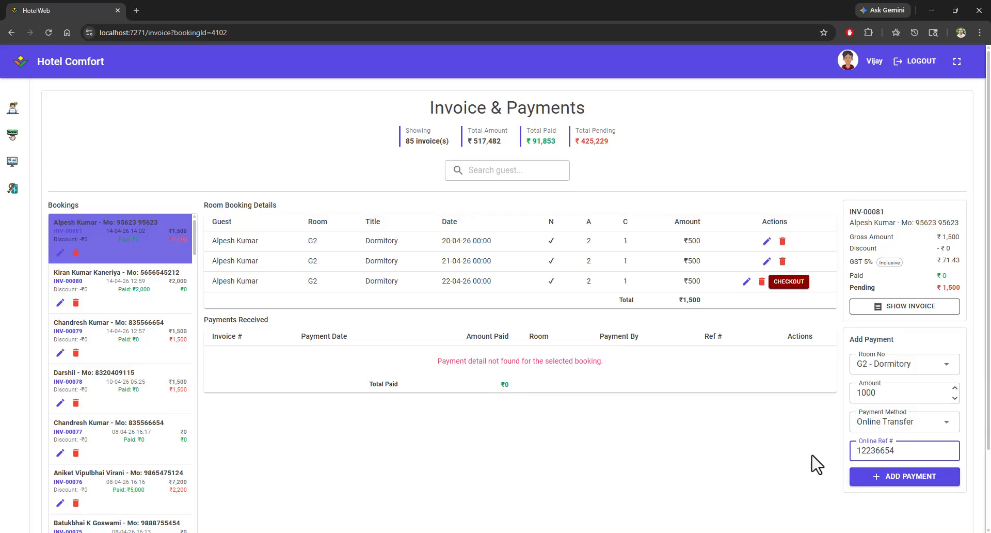
{"action": "left_click", "coordinate": [890, 476]}
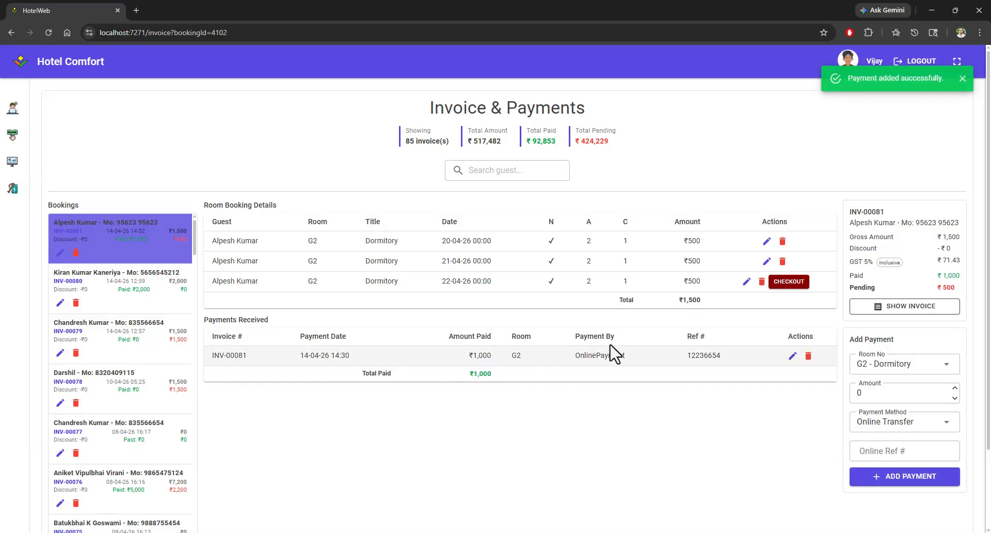
Step: Review the booking total, total paid and pending amount after the payment
{"action": "left_click_drag", "start_coordinate": [677, 301], "coordinate": [708, 301]}
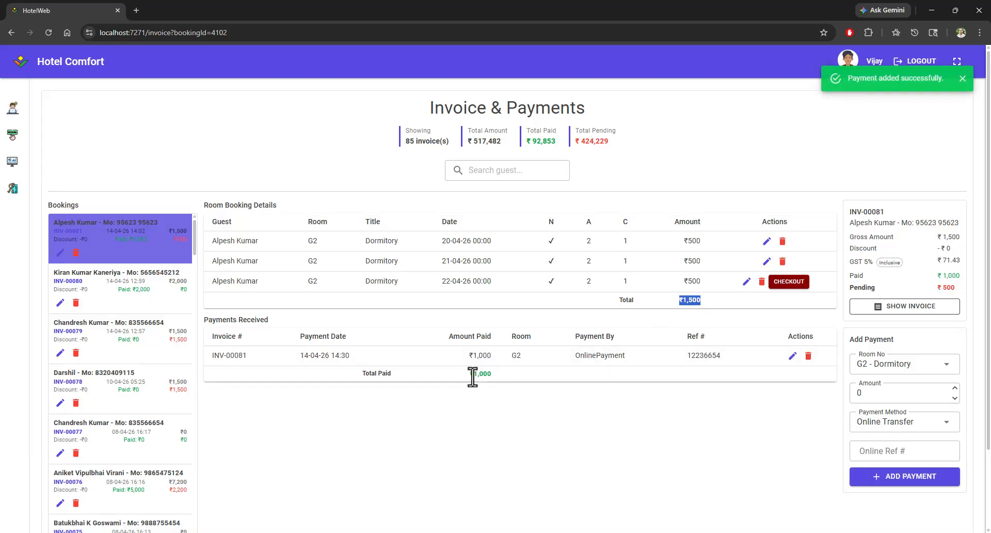
{"action": "left_click_drag", "start_coordinate": [469, 374], "coordinate": [507, 380]}
{"action": "left_click_drag", "start_coordinate": [934, 287], "coordinate": [962, 297]}
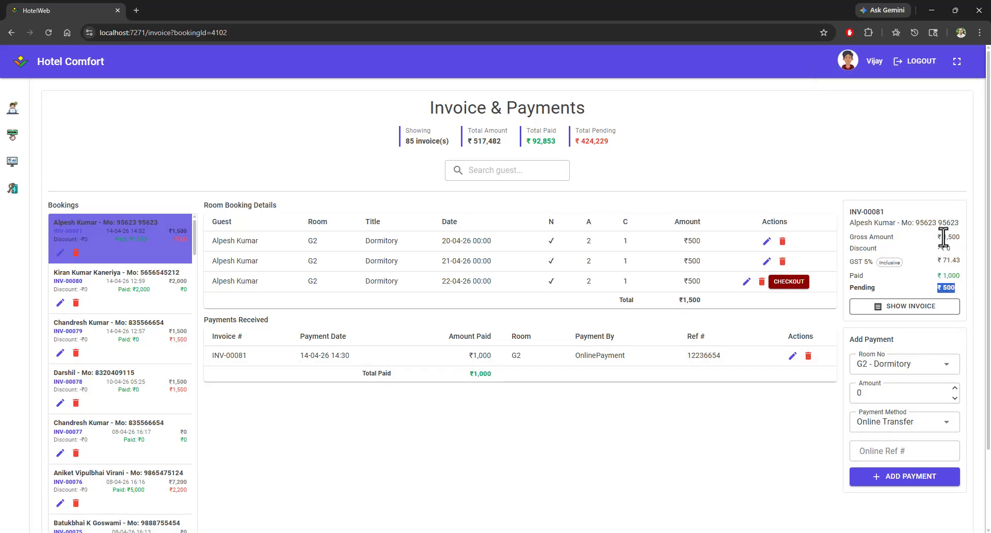
{"action": "left_click_drag", "start_coordinate": [944, 238], "coordinate": [962, 238]}
{"action": "mouse_move", "coordinate": [942, 276]}
{"action": "left_mouse_down"}
{"action": "mouse_move", "coordinate": [961, 276]}
{"action": "mouse_move", "coordinate": [948, 288]}
{"action": "mouse_move", "coordinate": [959, 289]}
{"action": "mouse_move", "coordinate": [945, 280]}
{"action": "left_mouse_up"}
Step: Open the Today's Booking room view dated 20 Apr 2026
{"action": "left_click", "coordinate": [12, 135]}
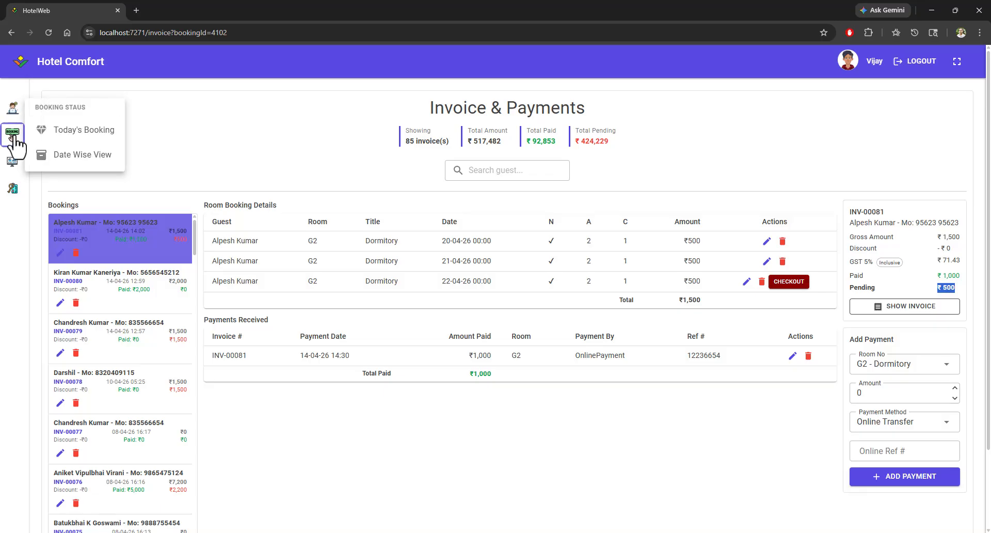
{"action": "left_click", "coordinate": [76, 131]}
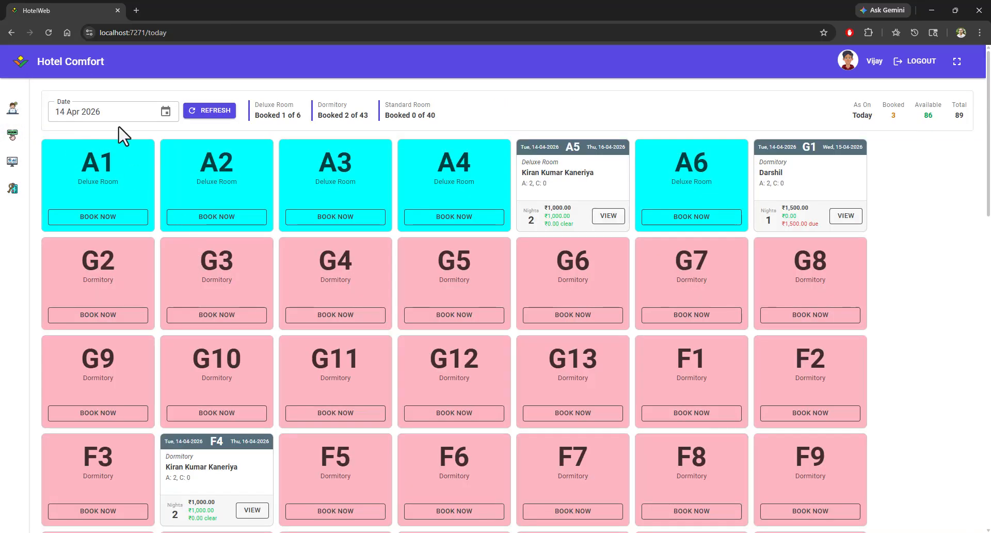
{"action": "left_click", "coordinate": [103, 112]}
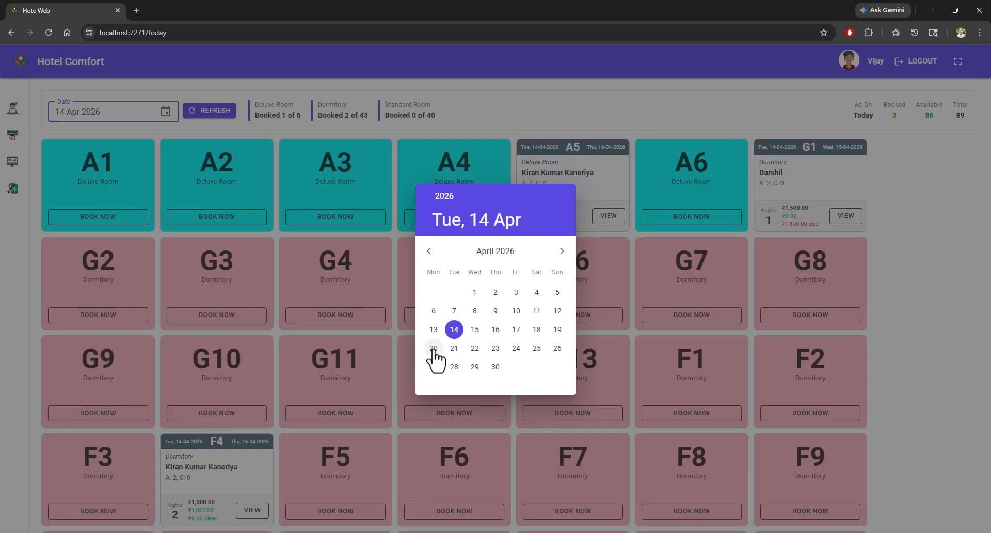
{"action": "left_click", "coordinate": [434, 347]}
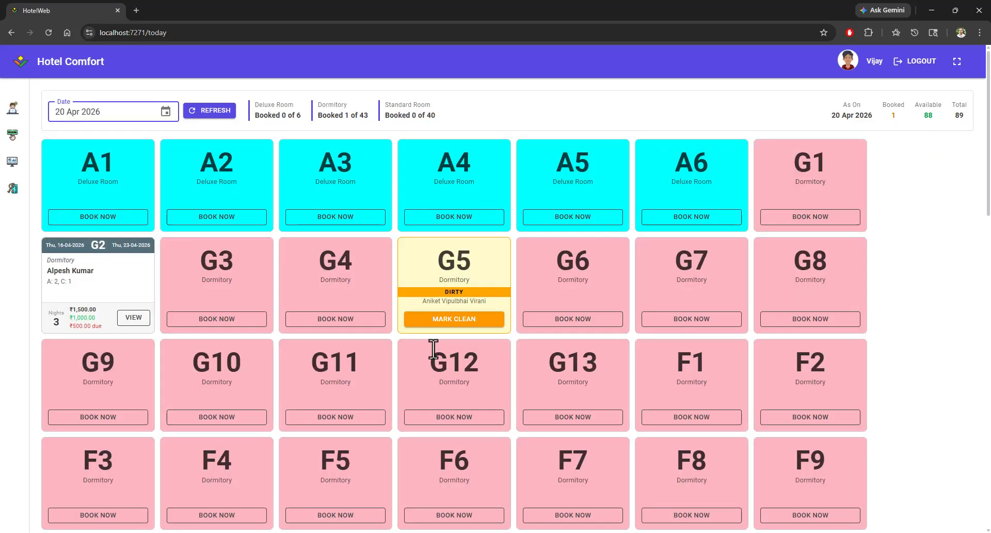
Step: Examine room G2's booking card amounts and open its invoice and payments page
{"action": "double_click", "coordinate": [75, 309]}
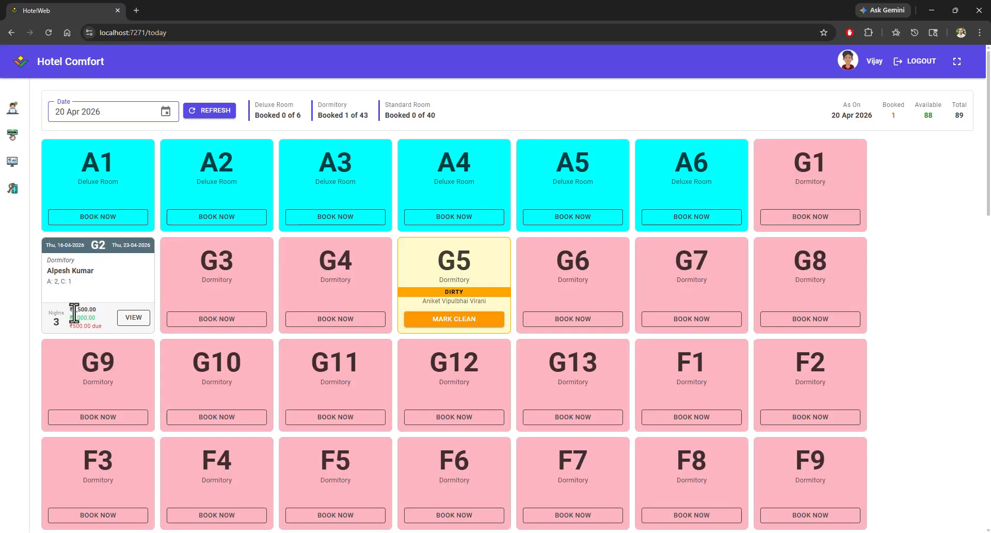
{"action": "double_click", "coordinate": [85, 317]}
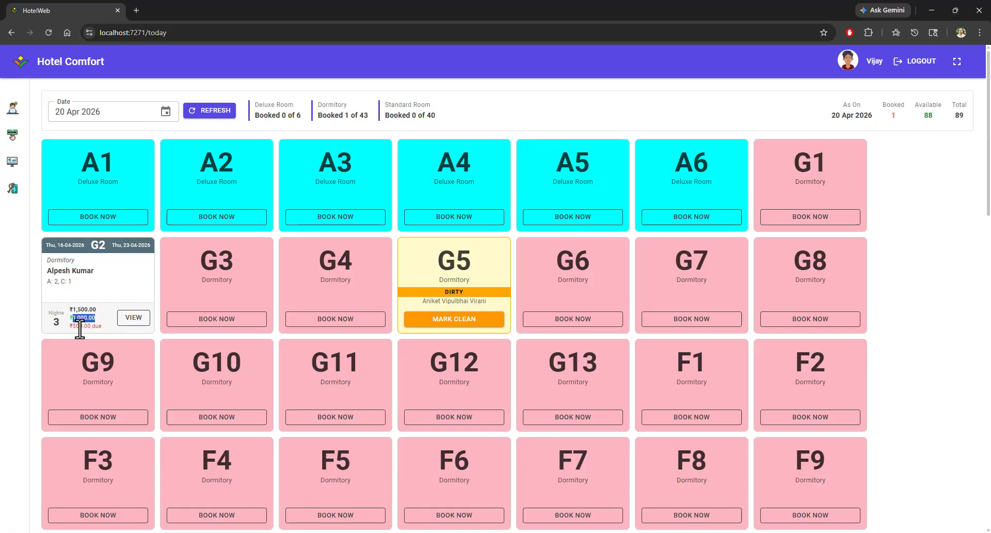
{"action": "left_click", "coordinate": [99, 324]}
{"action": "left_click_drag", "start_coordinate": [69, 326], "coordinate": [106, 326]}
{"action": "left_click", "coordinate": [90, 332]}
{"action": "double_click", "coordinate": [53, 321]}
{"action": "left_click", "coordinate": [134, 318]}
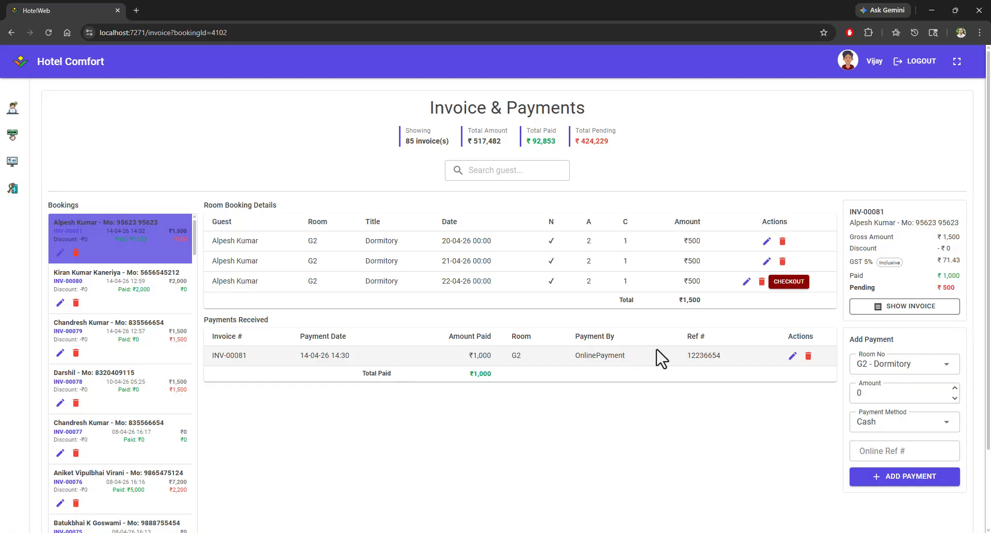
Step: Add a ₹200 Cash payment for room G2 - Dormitory
{"action": "left_click", "coordinate": [891, 396]}
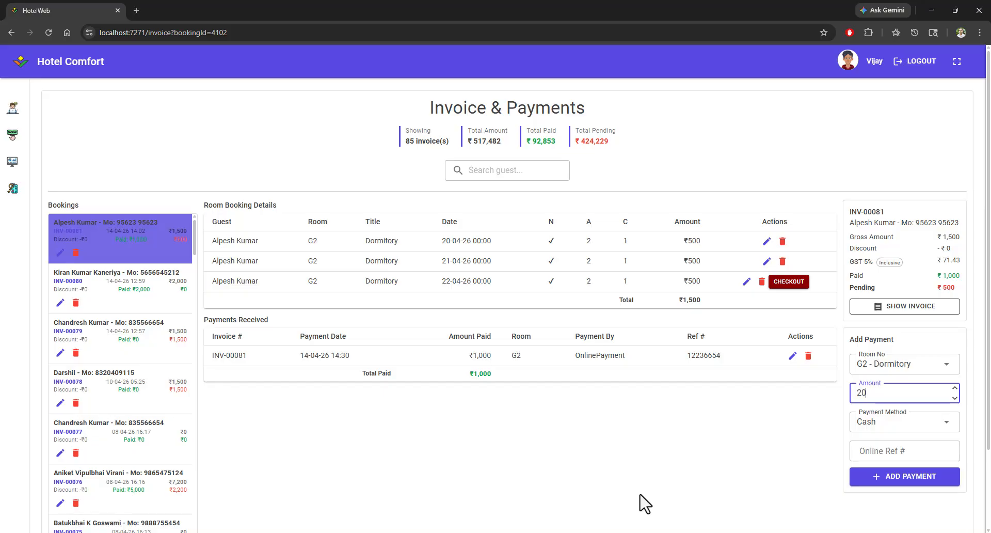
{"action": "left_click", "coordinate": [892, 427]}
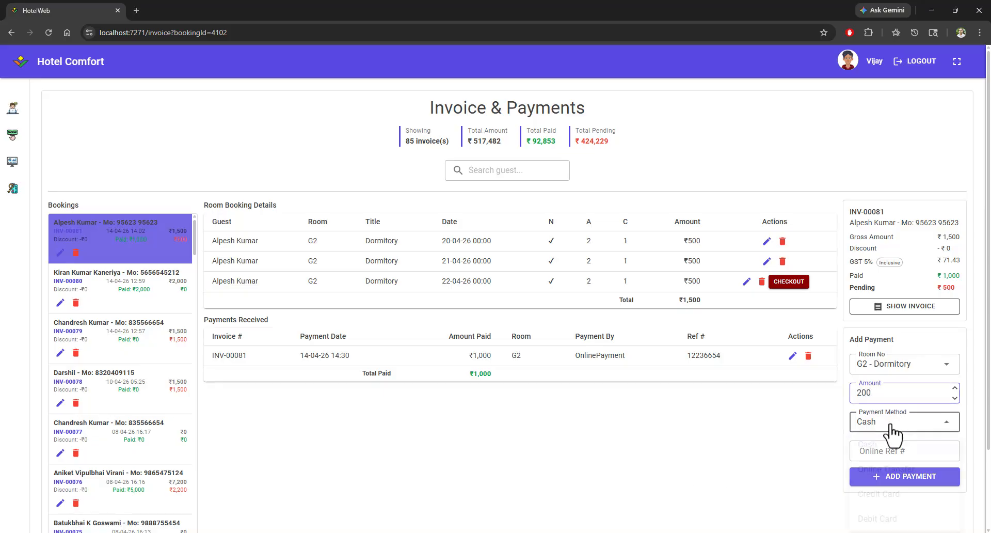
{"action": "left_click", "coordinate": [874, 449]}
{"action": "left_click", "coordinate": [883, 483]}
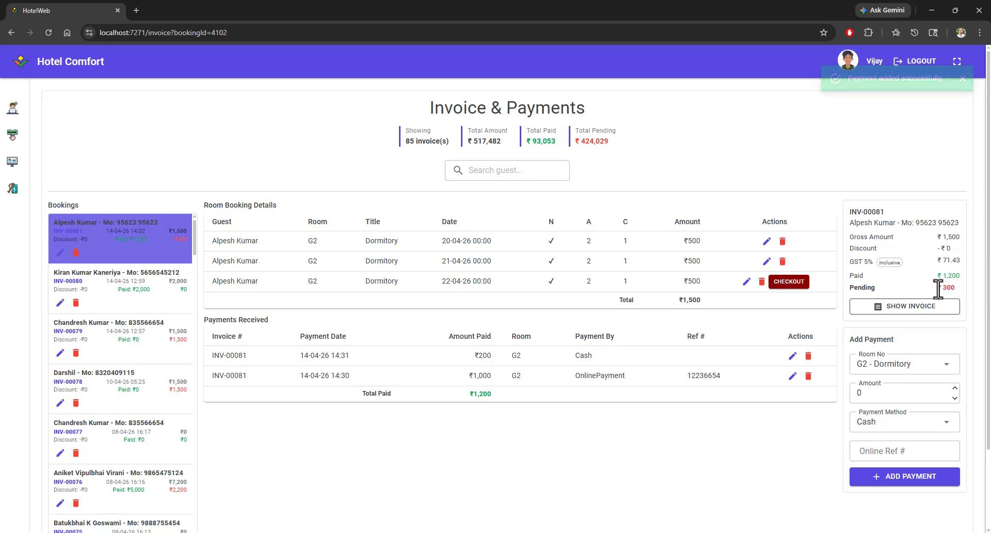
Step: Check the pending amount and open the printable invoice for the booking
{"action": "left_click_drag", "start_coordinate": [938, 289], "coordinate": [967, 296]}
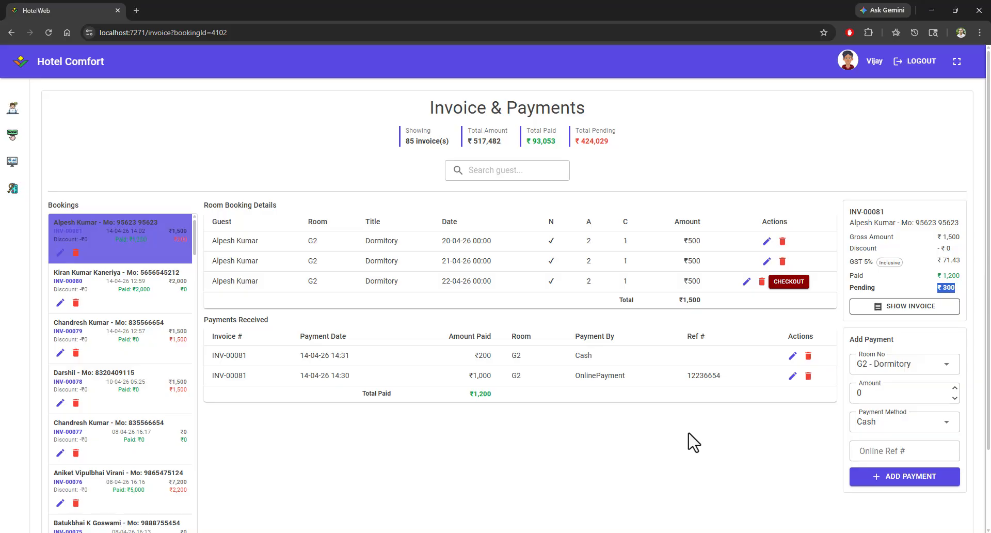
{"action": "left_click", "coordinate": [929, 308]}
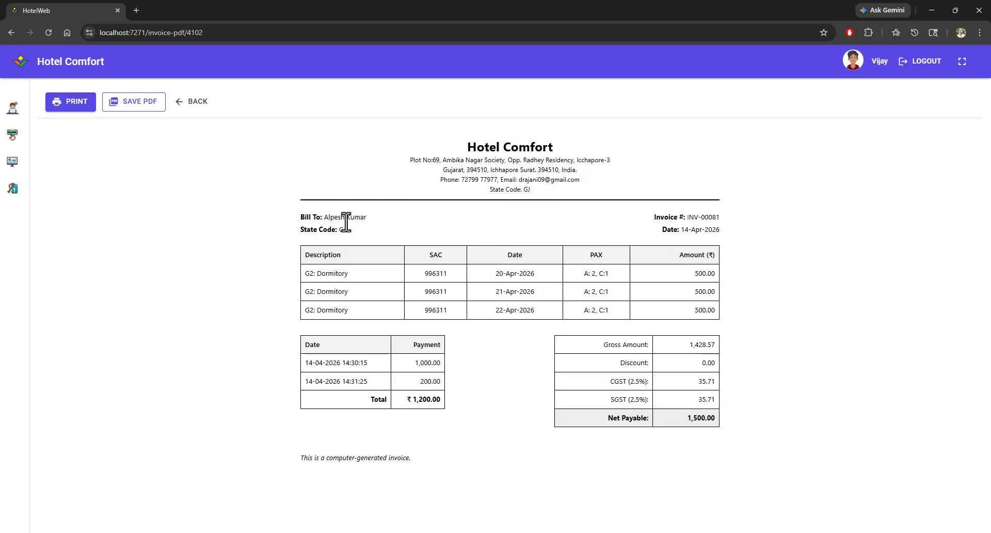
Step: Examine the printable invoice's hotel header, bill-to details, nightly lines, payments and tax totals
{"action": "left_click_drag", "start_coordinate": [462, 150], "coordinate": [598, 187]}
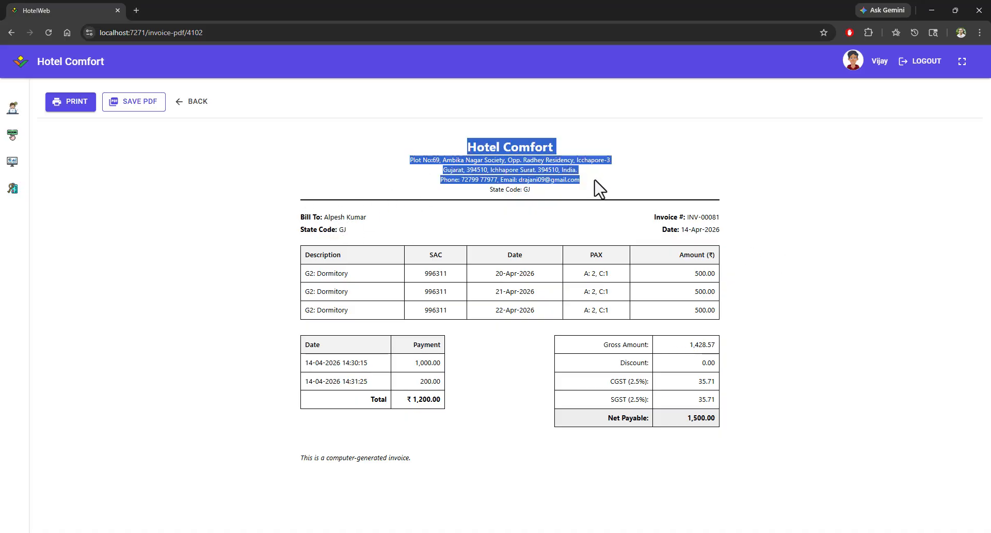
{"action": "left_click_drag", "start_coordinate": [305, 217], "coordinate": [368, 234]}
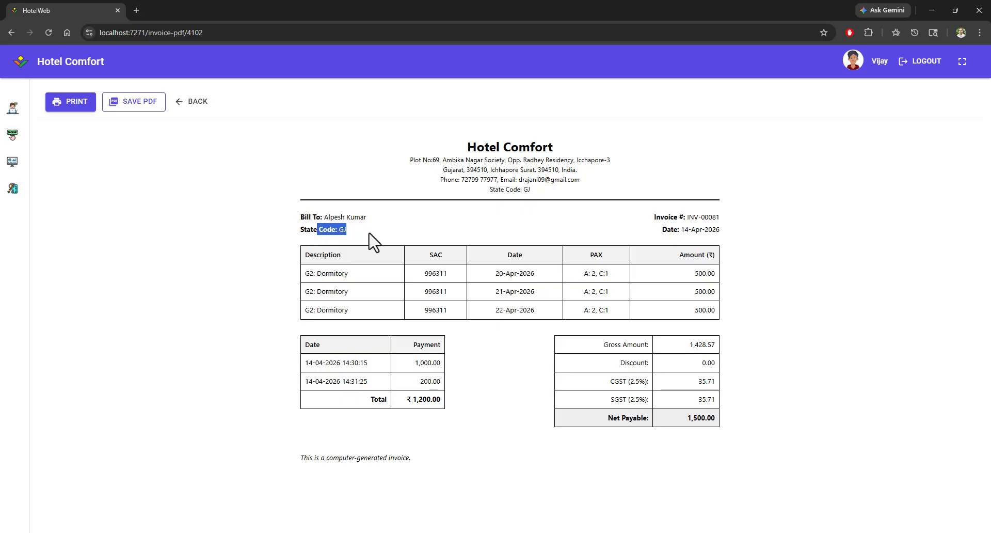
{"action": "left_click_drag", "start_coordinate": [682, 217], "coordinate": [547, 291]}
{"action": "left_click", "coordinate": [494, 284]}
{"action": "left_click_drag", "start_coordinate": [504, 291], "coordinate": [529, 307]}
{"action": "left_click_drag", "start_coordinate": [696, 276], "coordinate": [706, 311]}
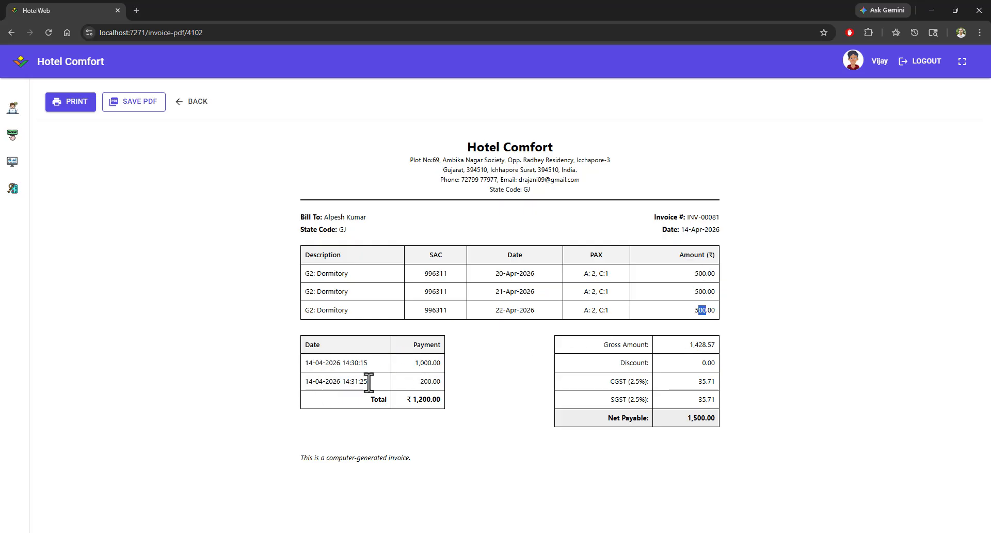
{"action": "left_click_drag", "start_coordinate": [411, 363], "coordinate": [443, 404]}
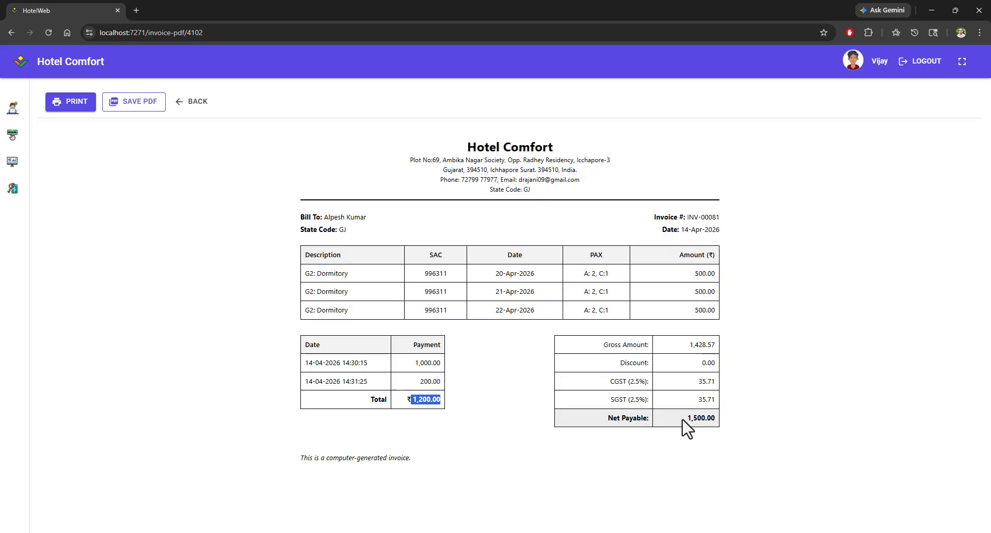
{"action": "left_click_drag", "start_coordinate": [686, 418], "coordinate": [718, 420]}
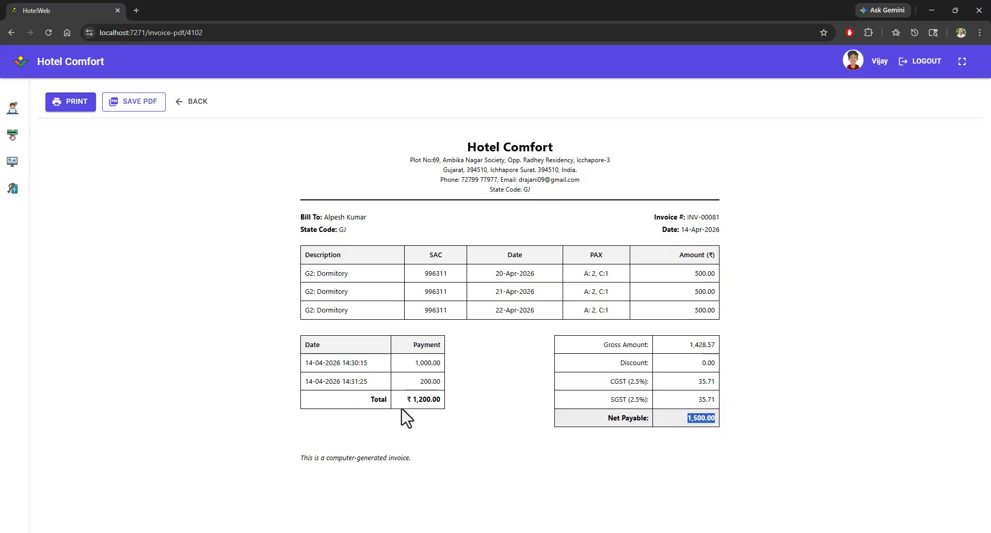
{"action": "left_click", "coordinate": [412, 417]}
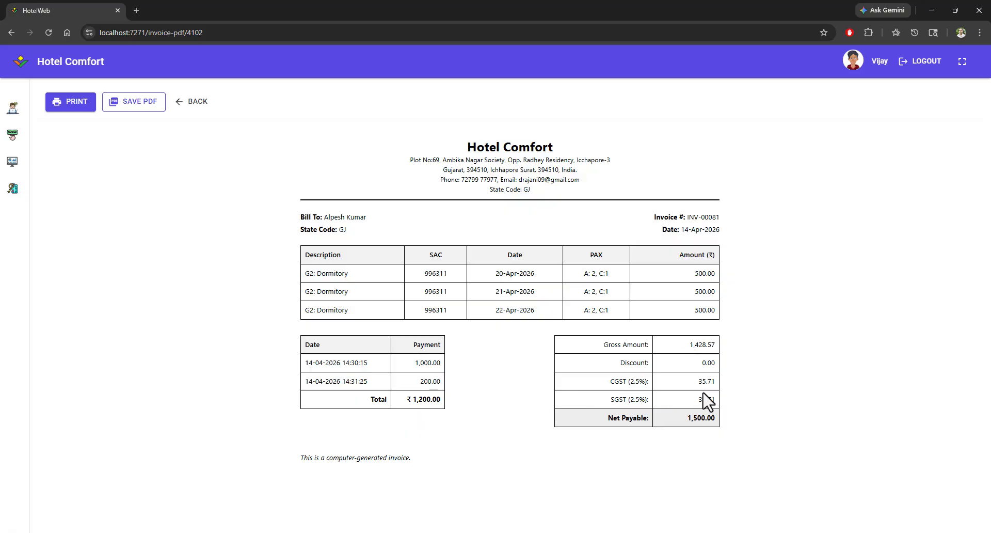
{"action": "mouse_move", "coordinate": [690, 344]}
{"action": "left_mouse_down"}
{"action": "mouse_move", "coordinate": [733, 354]}
{"action": "mouse_move", "coordinate": [706, 347]}
{"action": "left_mouse_up"}
{"action": "left_click_drag", "start_coordinate": [701, 387], "coordinate": [720, 423]}
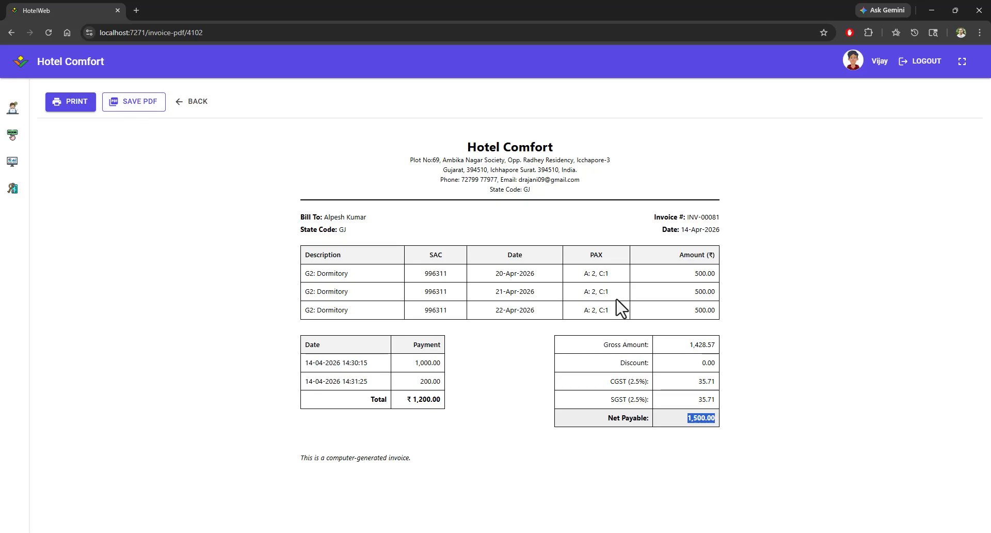
{"action": "left_click", "coordinate": [514, 419]}
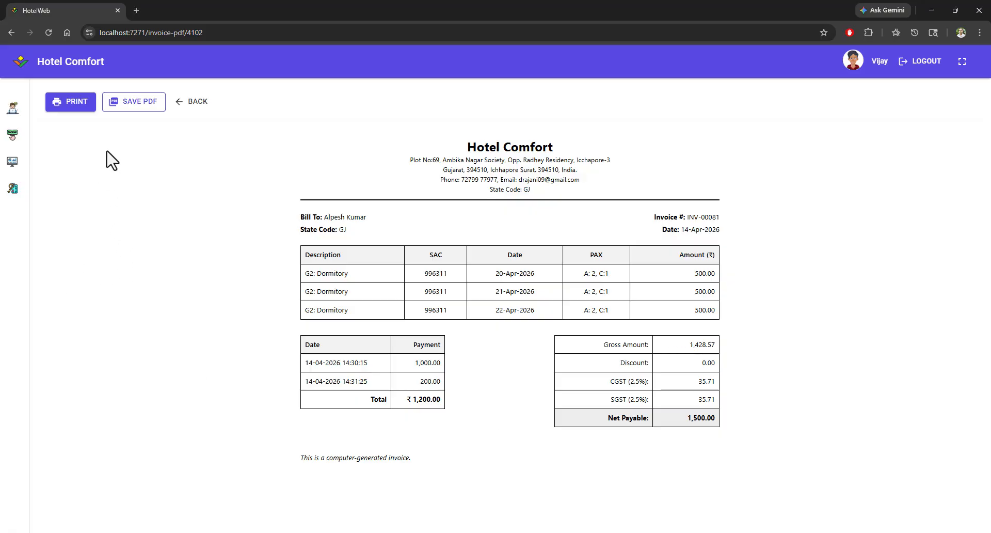
Step: Return to the invoice page and delete the G2 booking line for 20-04-2026
{"action": "left_click", "coordinate": [199, 104]}
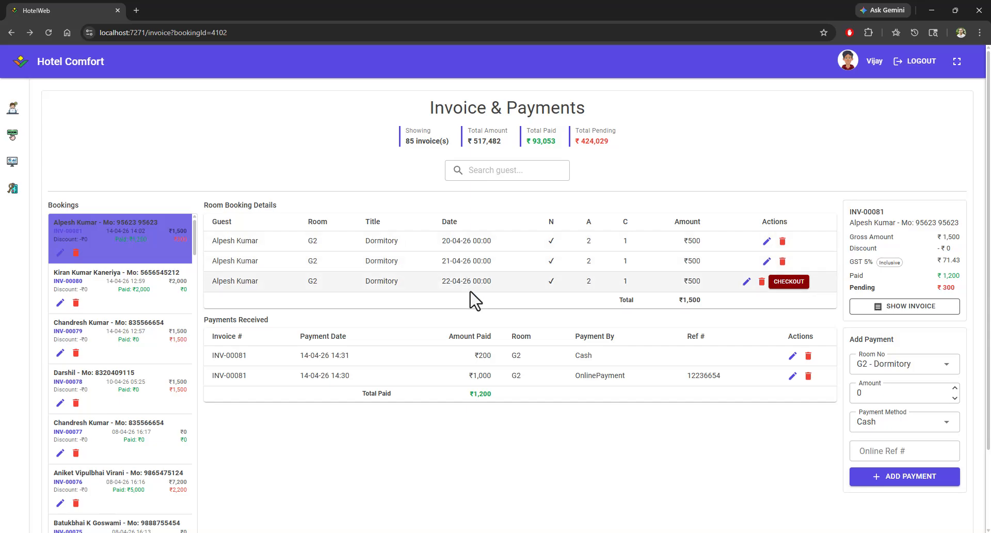
{"action": "left_click", "coordinate": [783, 242]}
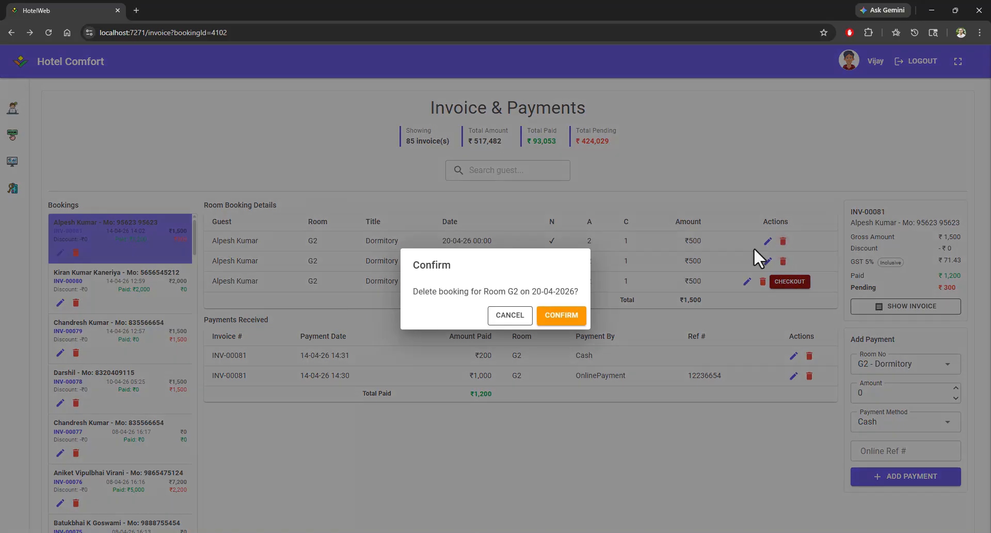
{"action": "left_click", "coordinate": [548, 325]}
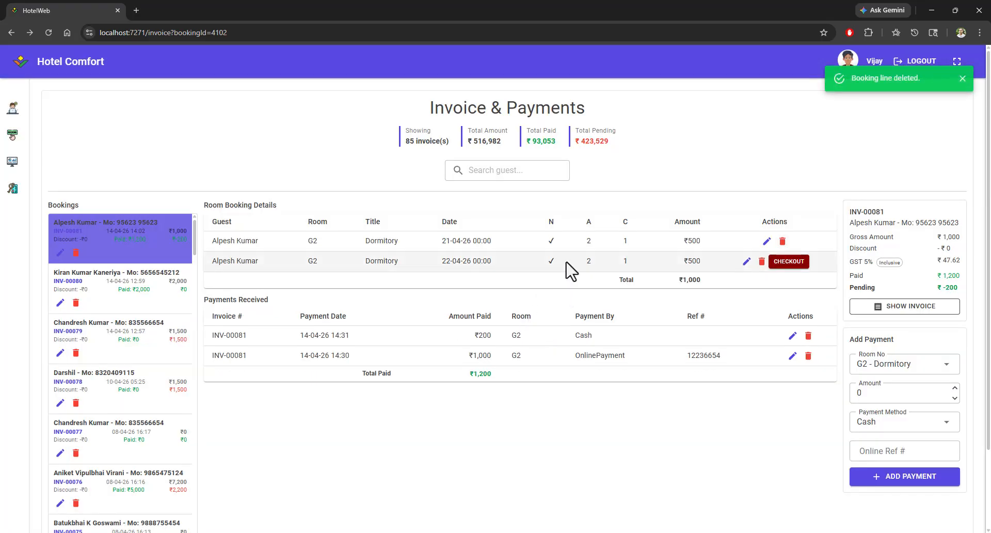
Step: Review the updated booking total, total paid and pending amount
{"action": "double_click", "coordinate": [692, 280]}
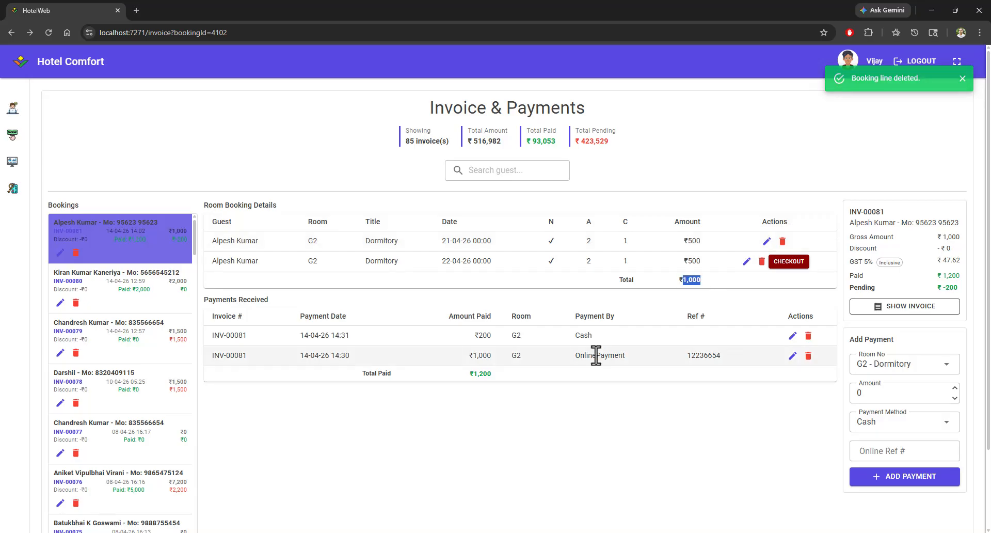
{"action": "double_click", "coordinate": [481, 374]}
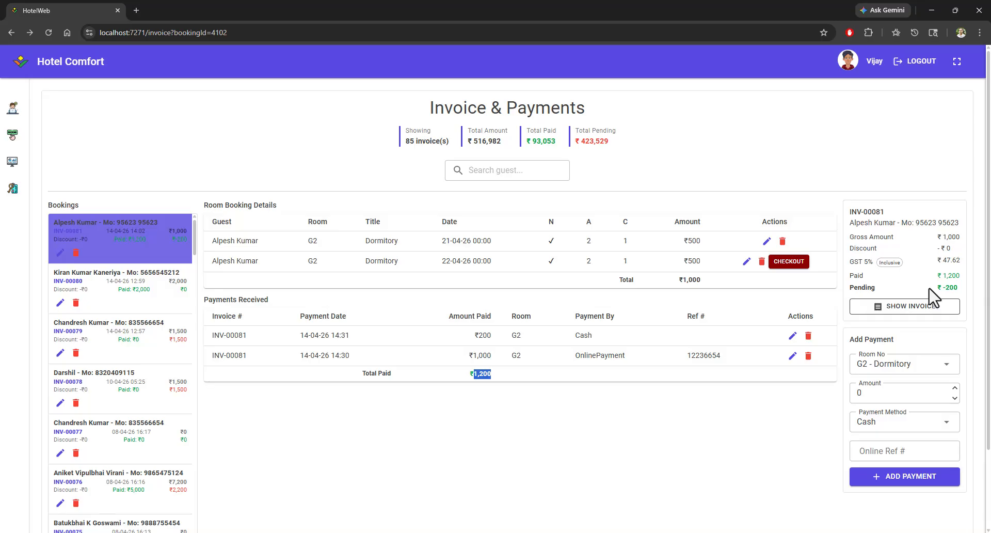
{"action": "left_click_drag", "start_coordinate": [941, 287], "coordinate": [961, 289]}
{"action": "left_click", "coordinate": [943, 288]}
{"action": "left_click_drag", "start_coordinate": [943, 288], "coordinate": [960, 289]}
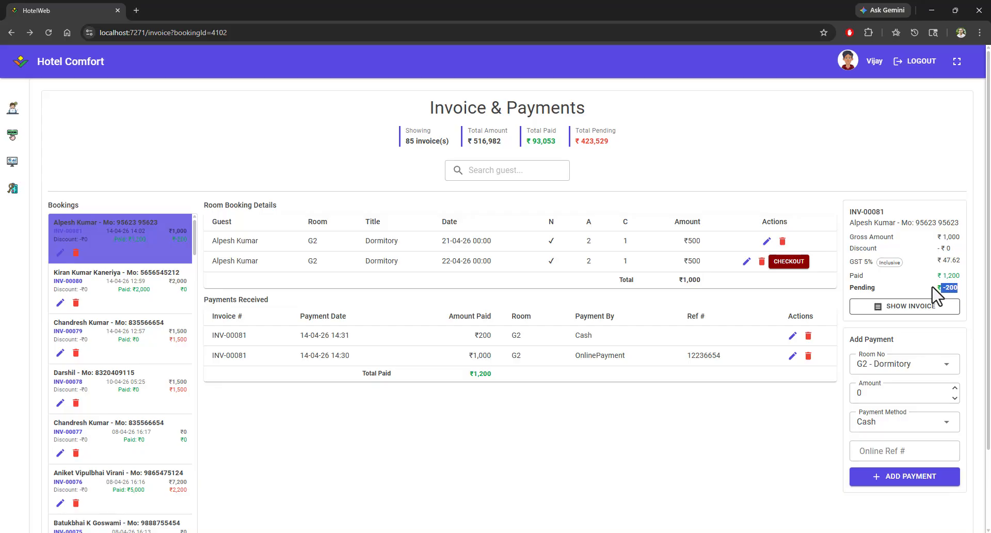
Step: Edit the online payment's amount to 800 and save it
{"action": "left_click", "coordinate": [792, 356]}
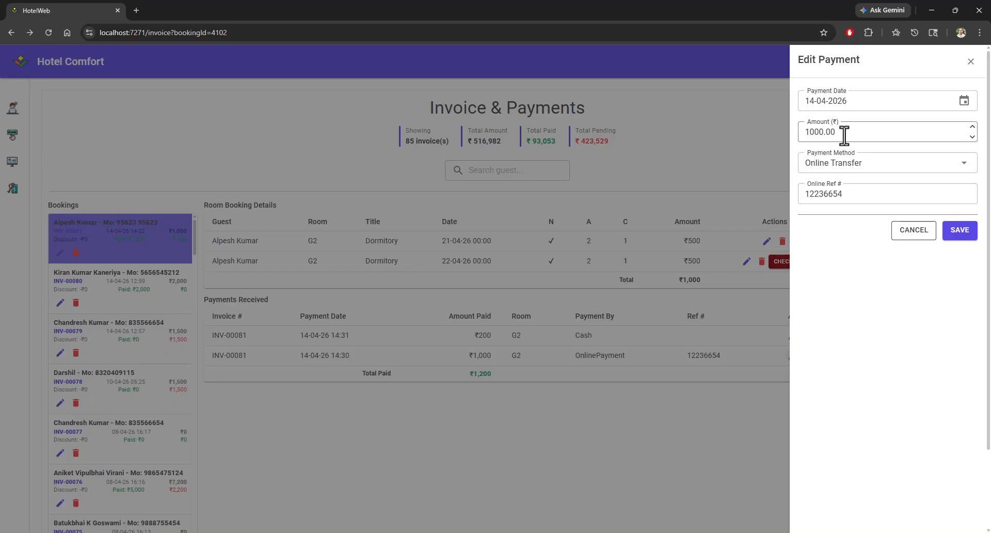
{"action": "left_click_drag", "start_coordinate": [844, 134], "coordinate": [770, 127]}
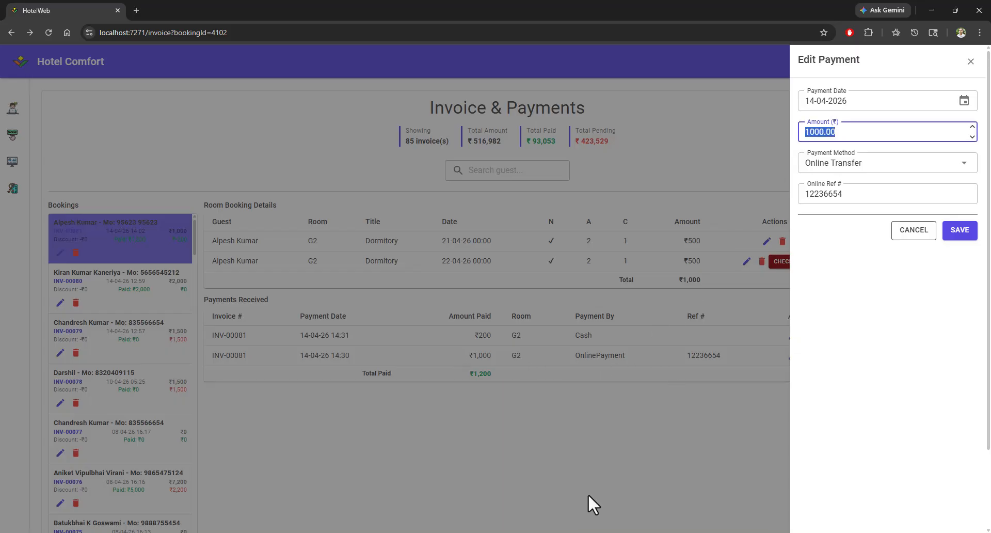
{"action": "type", "text": "8"}
{"action": "left_click", "coordinate": [957, 236]}
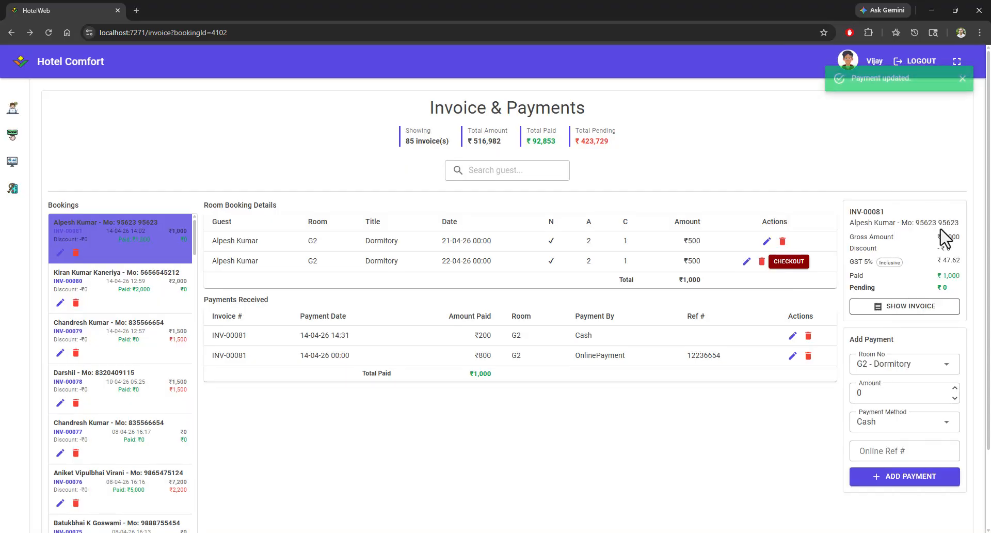
Step: Open the 22-04-2026 G2 booking line for editing and set extra nights from 23-04-2026 to 25-04-2026
{"action": "left_click_drag", "start_coordinate": [941, 276], "coordinate": [956, 275]}
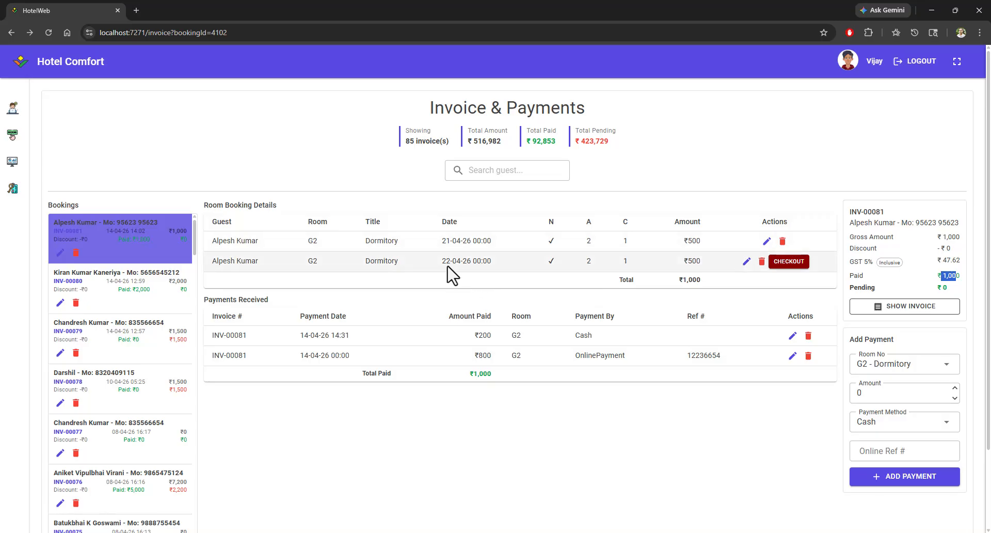
{"action": "left_click_drag", "start_coordinate": [441, 262], "coordinate": [487, 268]}
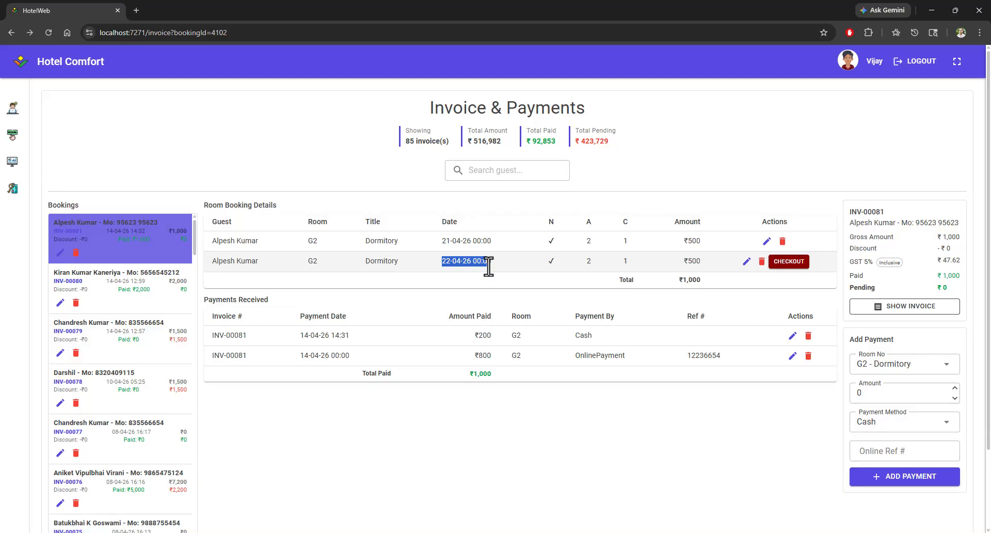
{"action": "left_click", "coordinate": [747, 262]}
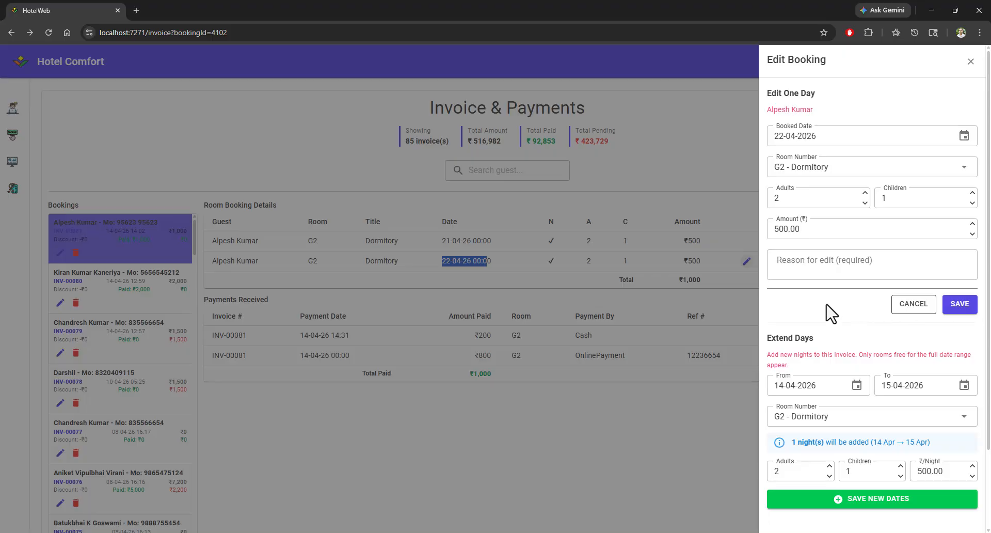
{"action": "scroll", "coordinate": [832, 314], "scroll_direction": "down", "scroll_amount": 1}
{"action": "scroll", "coordinate": [827, 305], "scroll_direction": "down", "scroll_amount": 1}
{"action": "scroll", "coordinate": [827, 306], "scroll_direction": "up", "scroll_amount": 1}
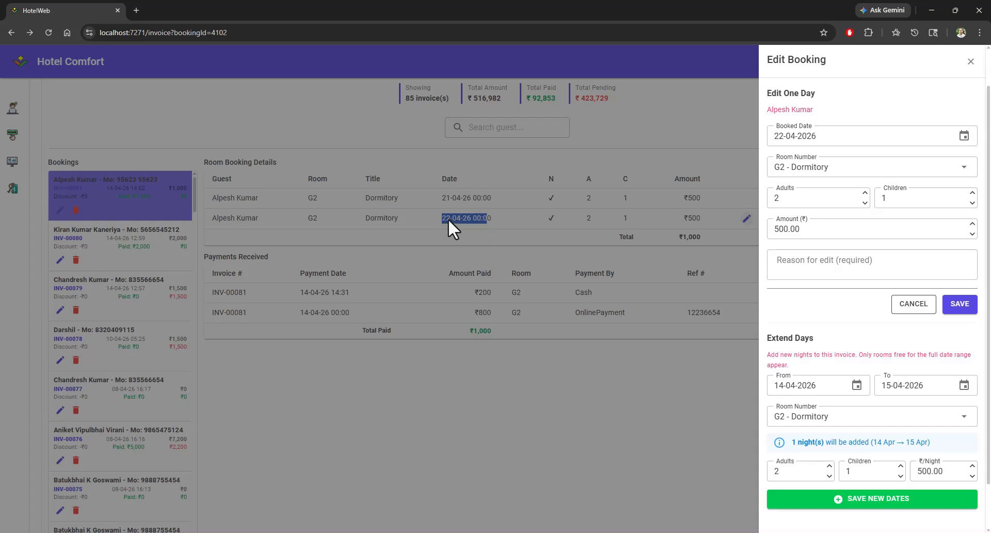
{"action": "left_click", "coordinate": [829, 388]}
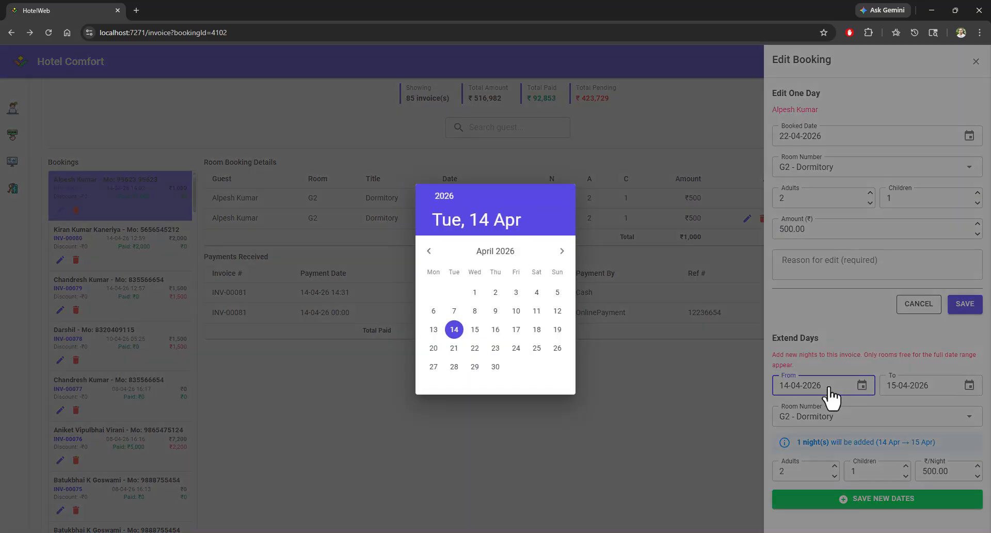
{"action": "left_click", "coordinate": [495, 347]}
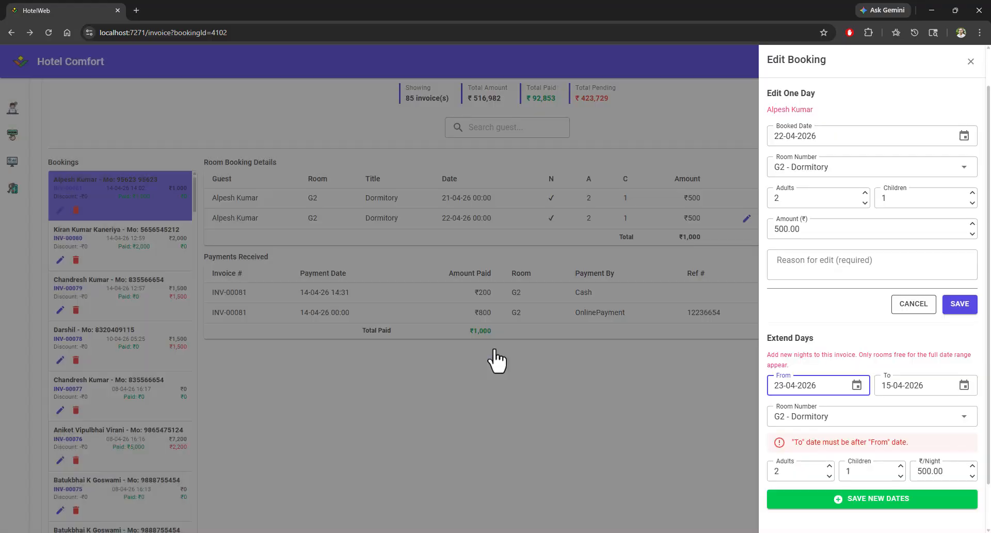
{"action": "left_click", "coordinate": [922, 393]}
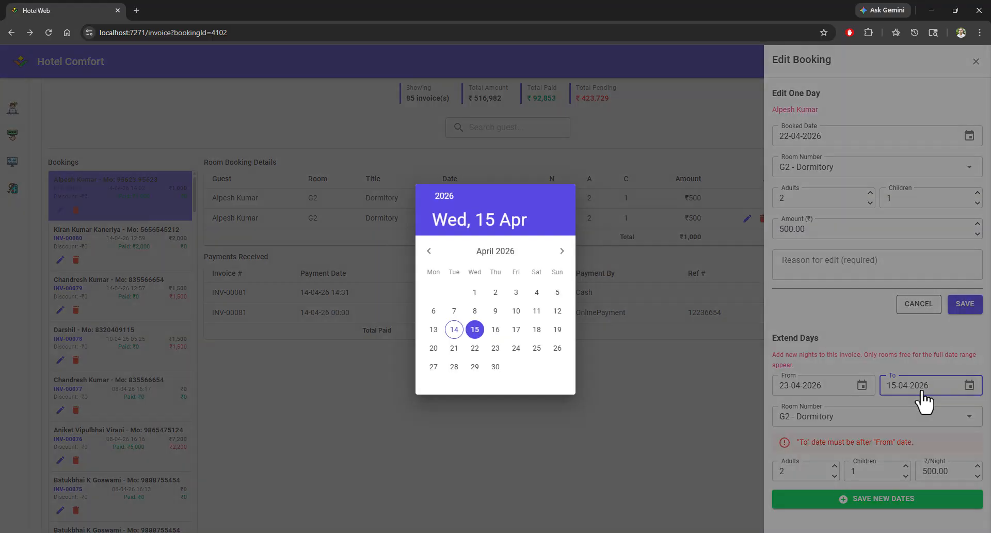
{"action": "left_click", "coordinate": [537, 349]}
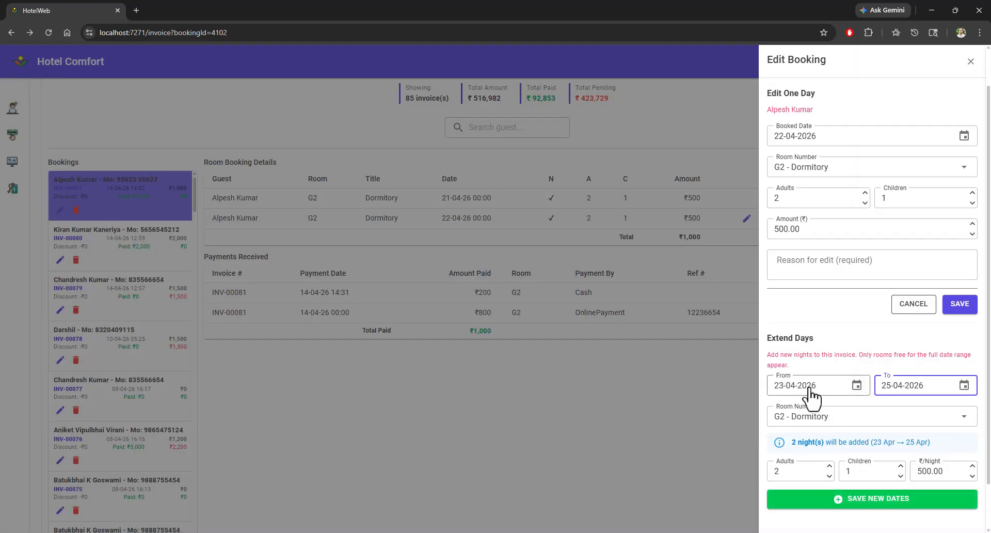
Step: Set the extension to 1 adult, 0 children and 600 per night, then save the new dates
{"action": "scroll", "coordinate": [873, 392], "scroll_direction": "down", "scroll_amount": 1}
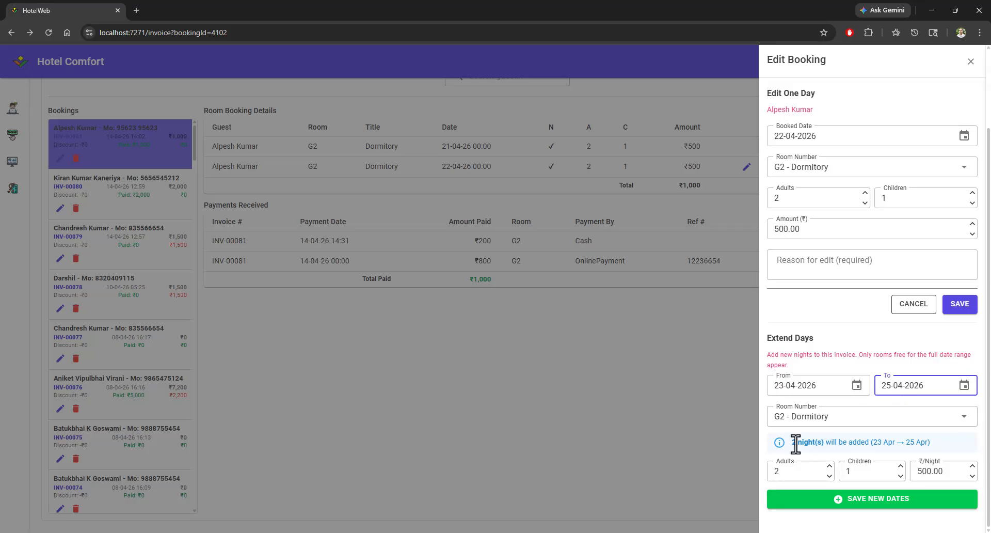
{"action": "left_click_drag", "start_coordinate": [798, 442], "coordinate": [925, 442]}
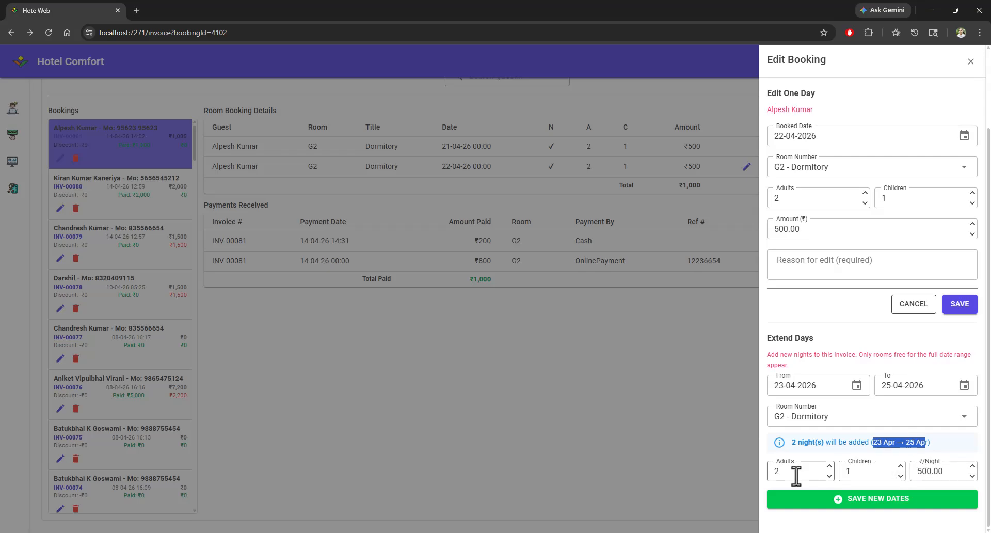
{"action": "left_click", "coordinate": [779, 472]}
{"action": "double_click", "coordinate": [847, 471]}
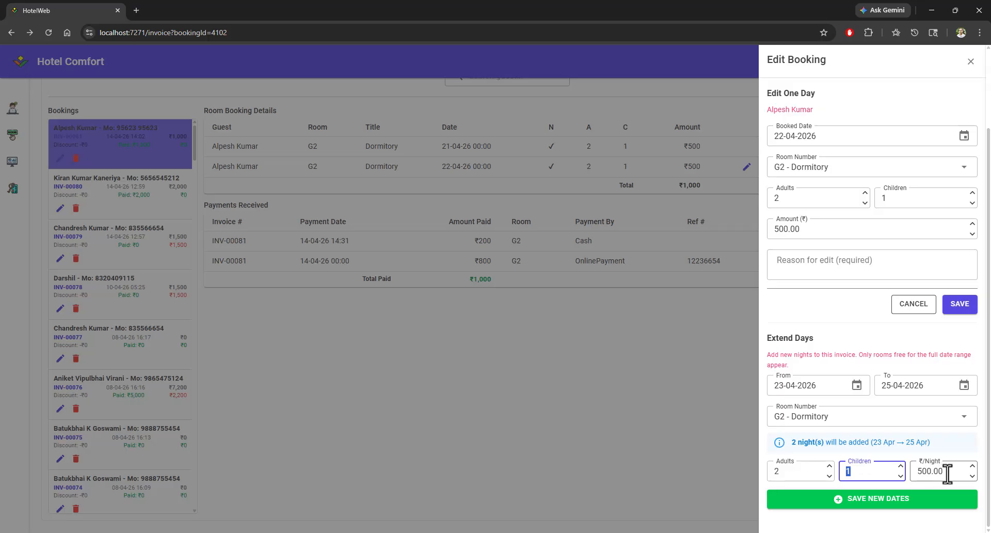
{"action": "left_click_drag", "start_coordinate": [946, 471], "coordinate": [915, 472]}
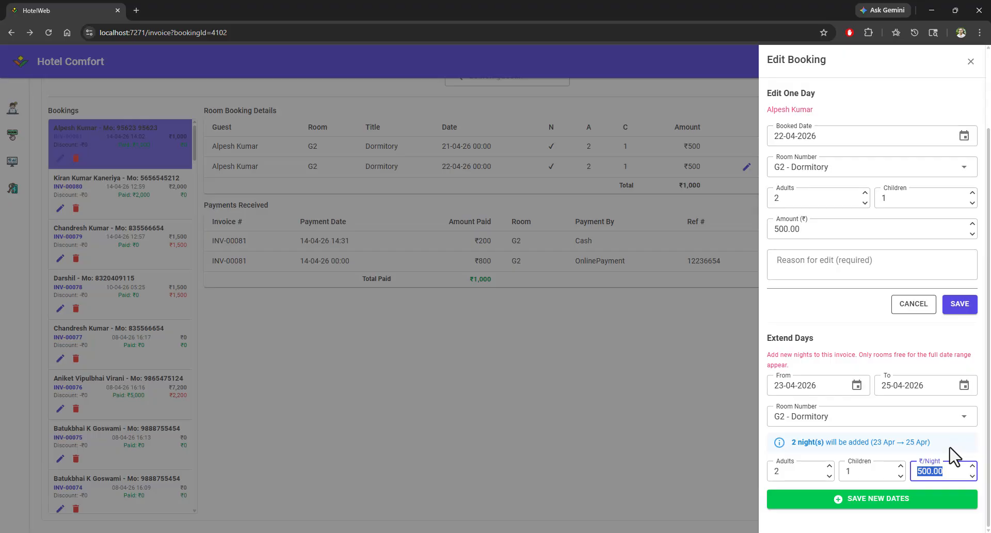
{"action": "left_click", "coordinate": [923, 471]}
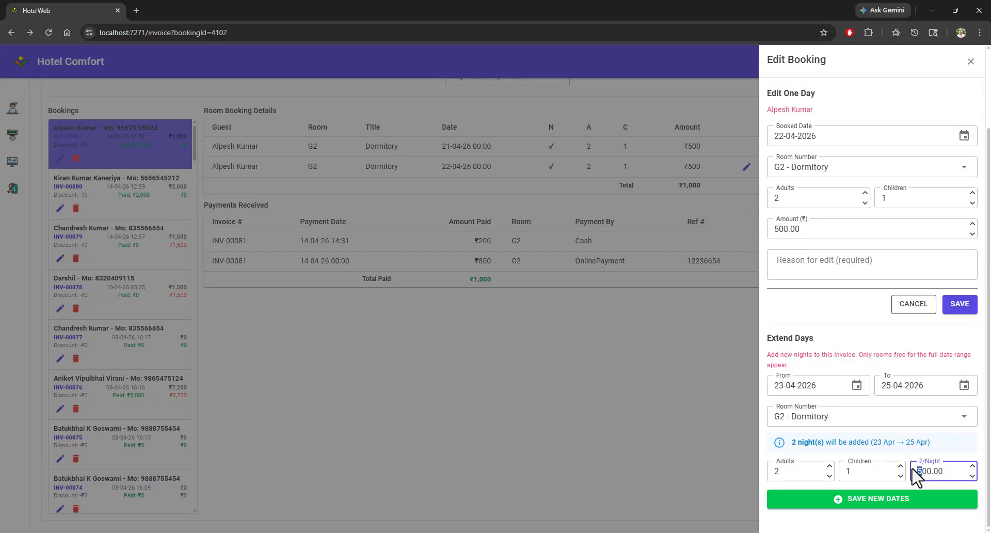
{"action": "left_click_drag", "start_coordinate": [865, 473], "coordinate": [818, 470]}
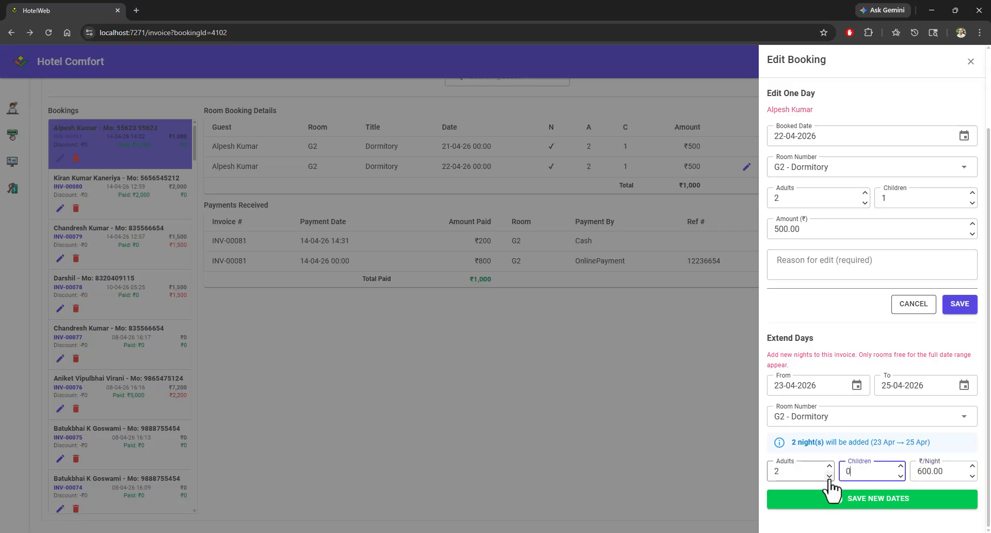
{"action": "left_click", "coordinate": [829, 476]}
{"action": "left_click", "coordinate": [849, 504]}
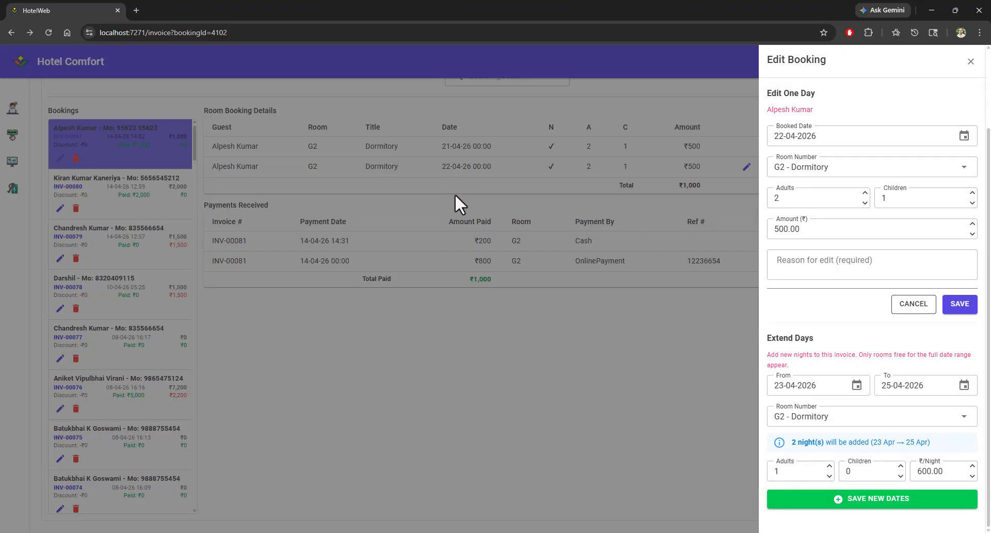
{"action": "left_click", "coordinate": [868, 504]}
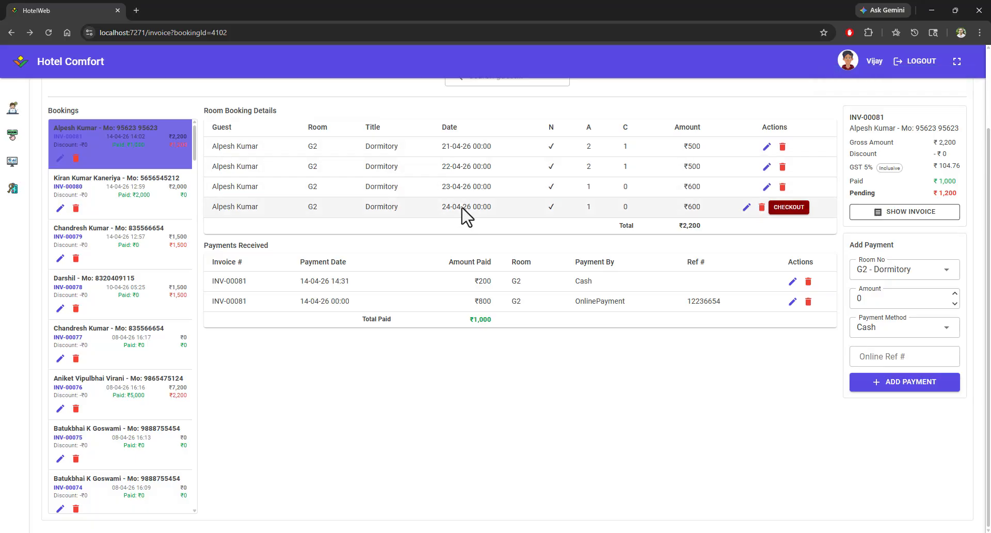
Step: Open the date-wise booking view to check G2's booked days
{"action": "scroll", "coordinate": [467, 229], "scroll_direction": "up", "scroll_amount": 2}
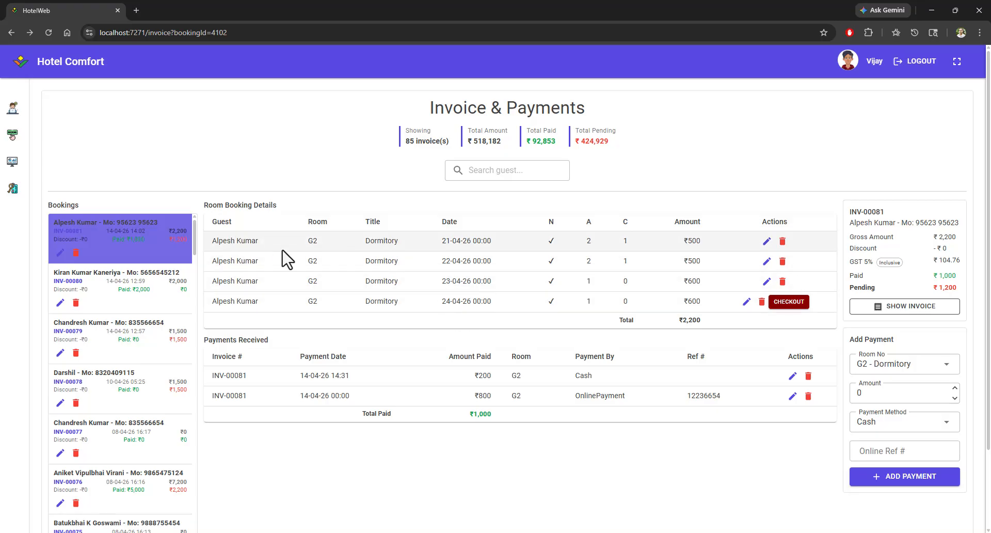
{"action": "left_click", "coordinate": [14, 135]}
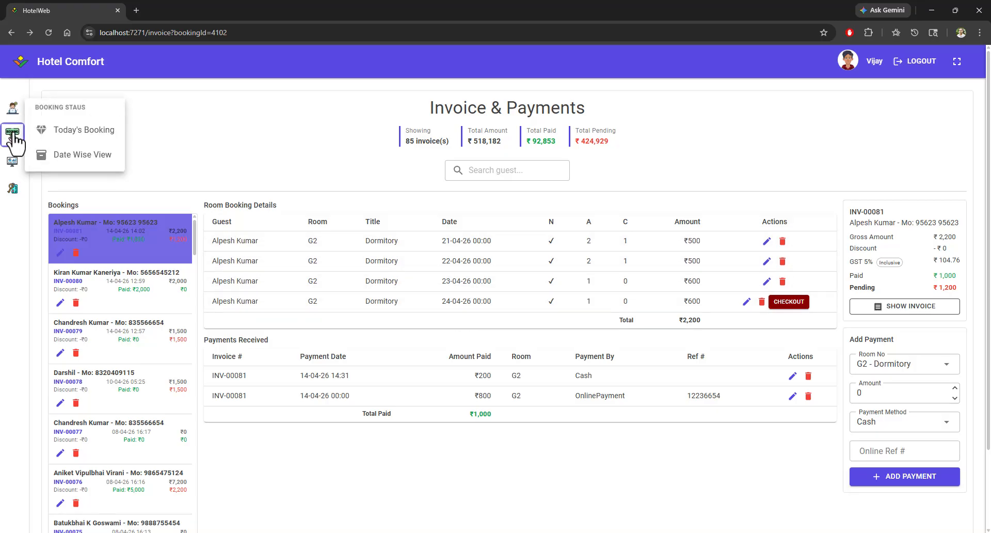
{"action": "left_click", "coordinate": [88, 156]}
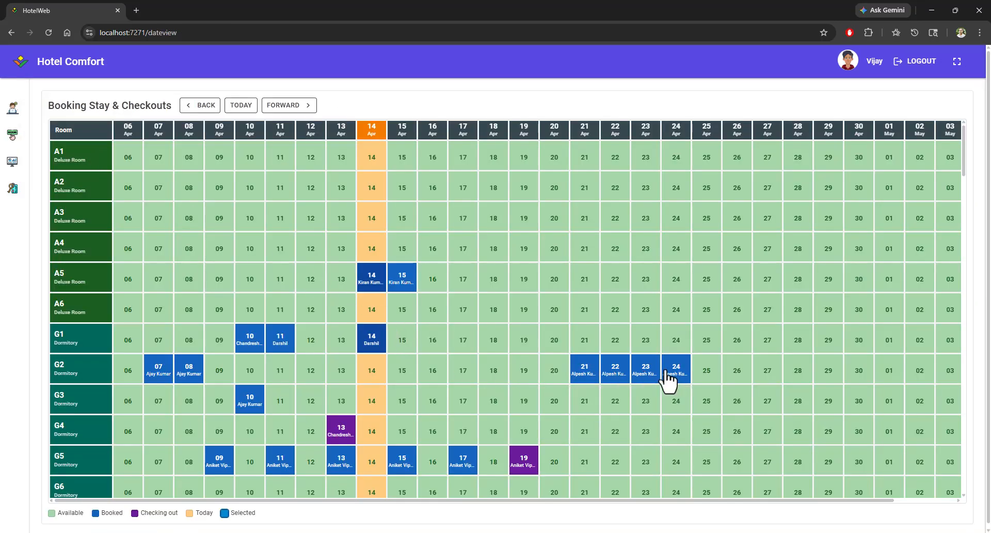
{"action": "mouse_move", "coordinate": [673, 372]}
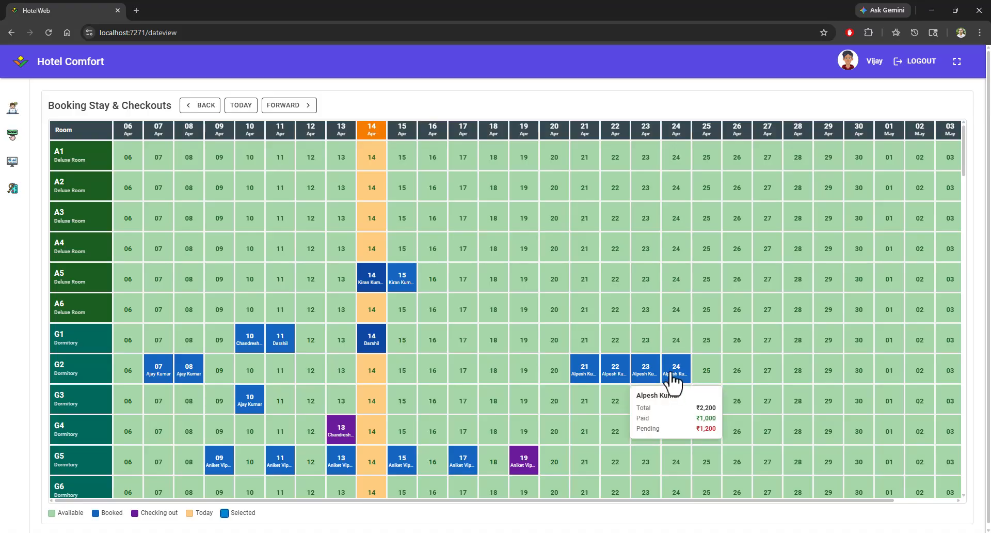
Step: Open today's booking board for 21 Apr 2026 and review the G2 booking card's amounts
{"action": "left_click", "coordinate": [12, 135]}
{"action": "left_click", "coordinate": [86, 130]}
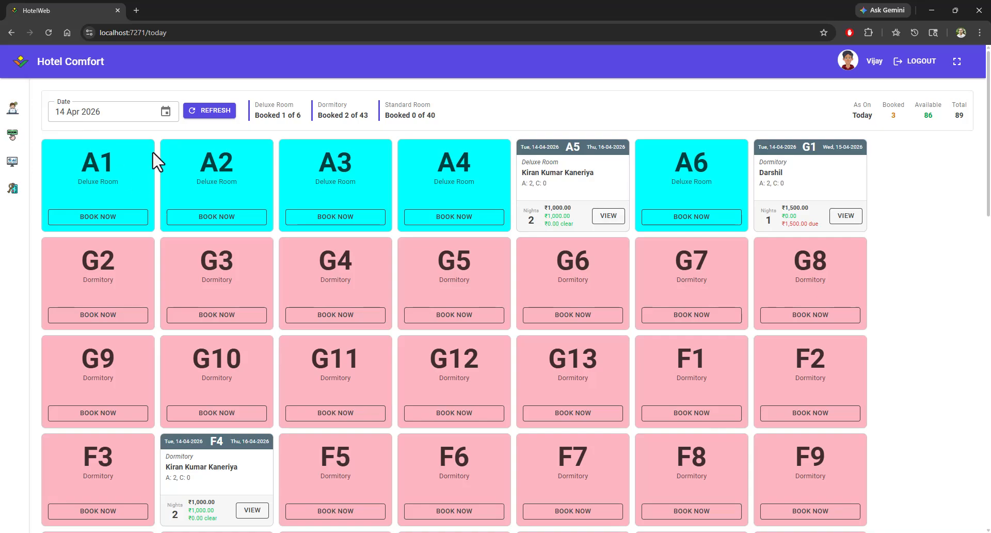
{"action": "left_click", "coordinate": [116, 119]}
{"action": "left_click", "coordinate": [454, 348]}
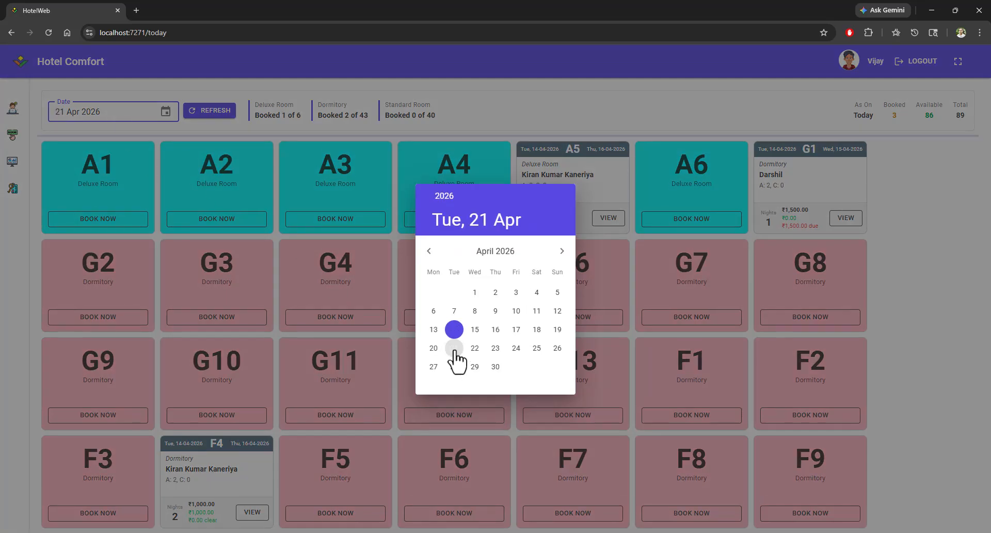
{"action": "left_click", "coordinate": [59, 321]}
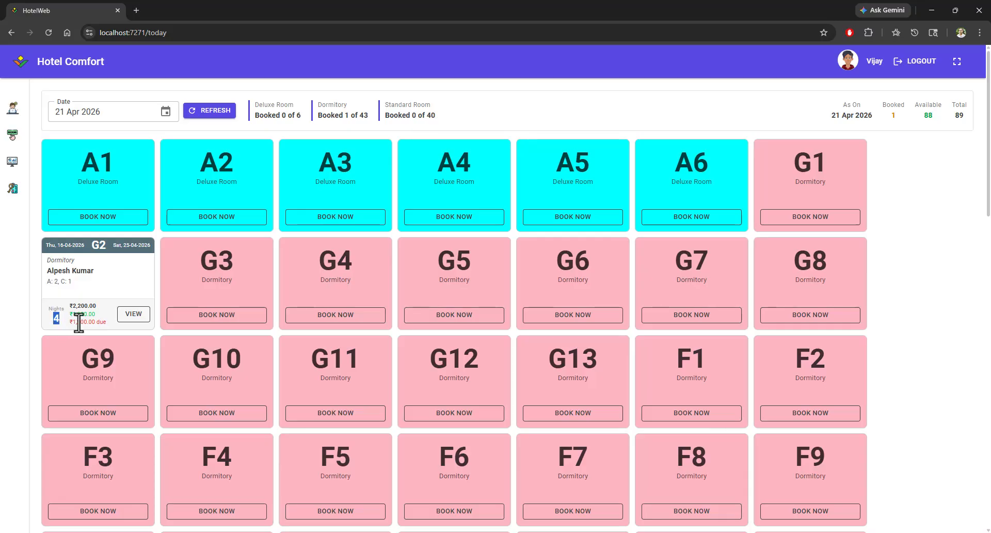
{"action": "left_click_drag", "start_coordinate": [73, 322], "coordinate": [92, 323]}
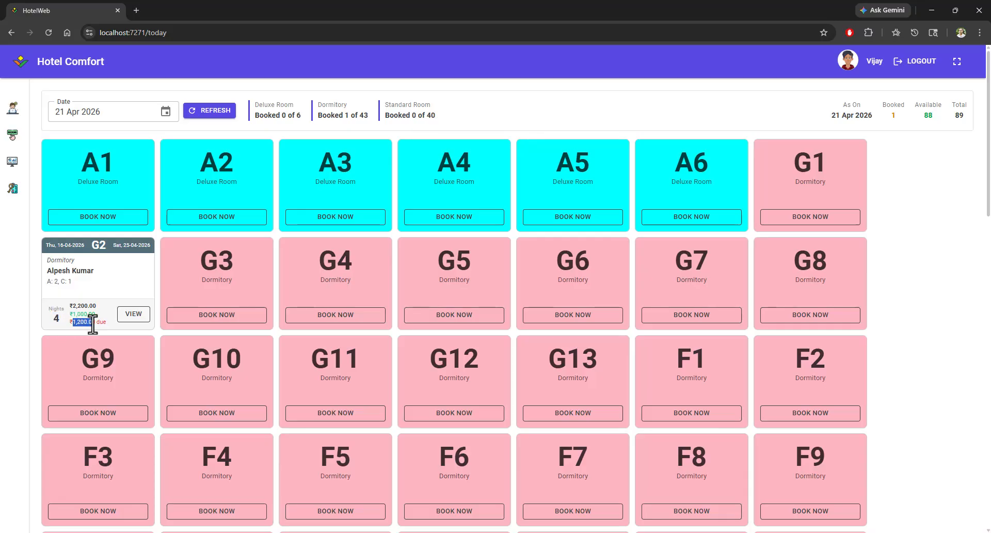
{"action": "left_click", "coordinate": [99, 322]}
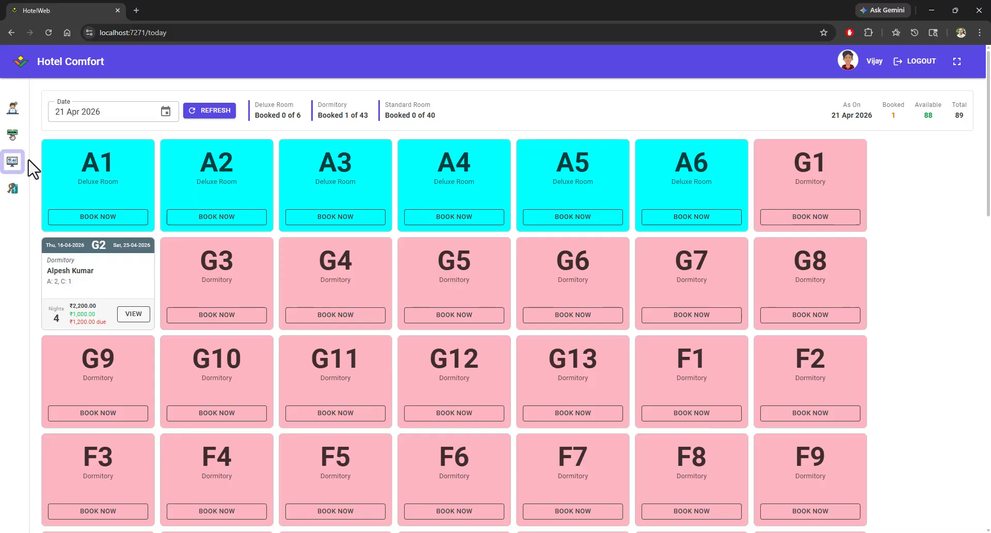
Step: Return to Invoice & Payments, search for the guest by name and select the booking
{"action": "left_click", "coordinate": [13, 164]}
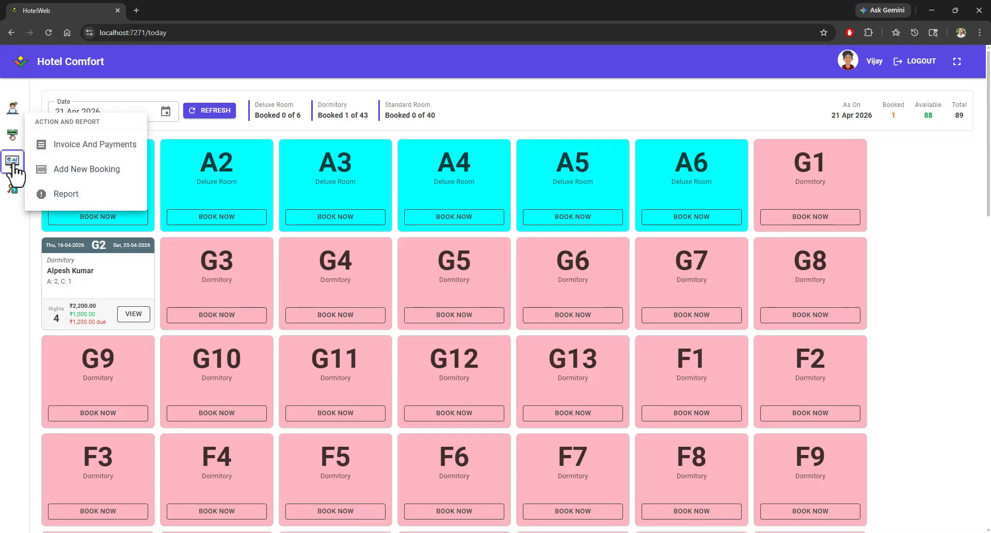
{"action": "left_click", "coordinate": [104, 149]}
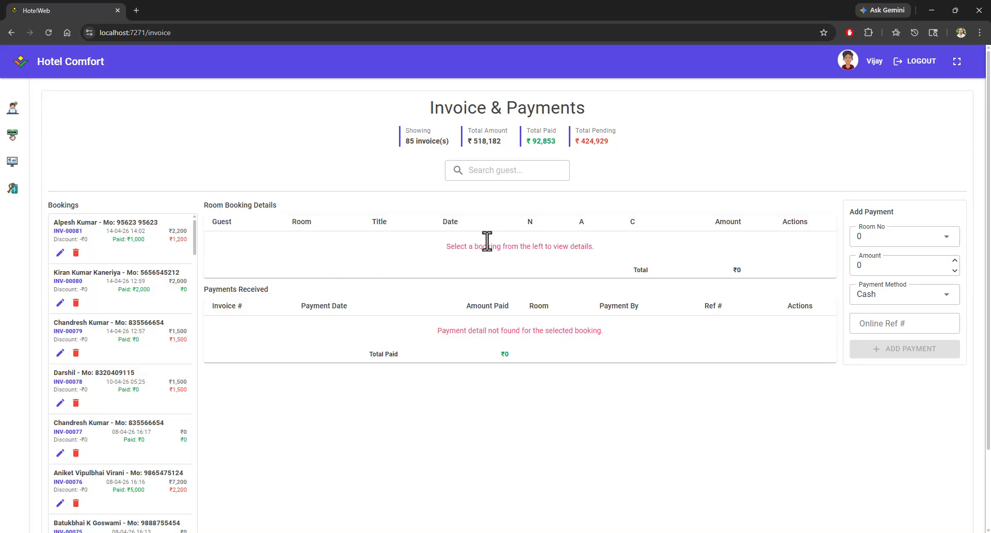
{"action": "left_click", "coordinate": [491, 170]}
{"action": "type", "text": "Alp"}
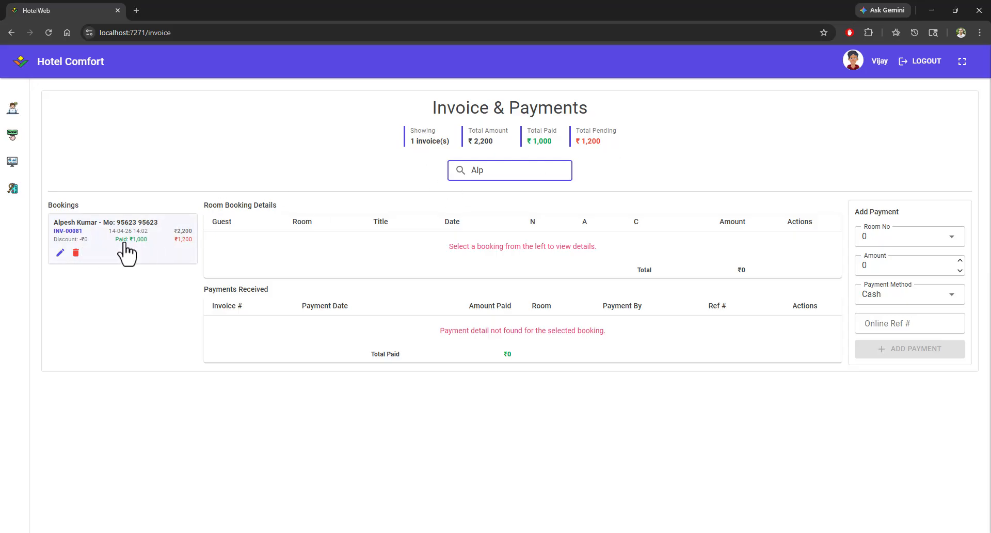
{"action": "left_click", "coordinate": [124, 242]}
{"action": "left_click", "coordinate": [125, 252]}
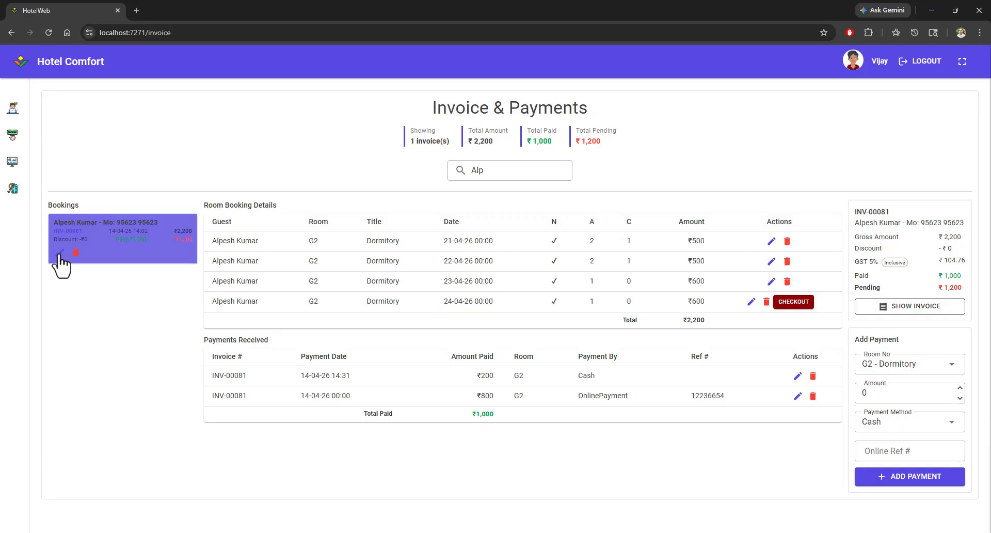
{"action": "left_click", "coordinate": [60, 253]}
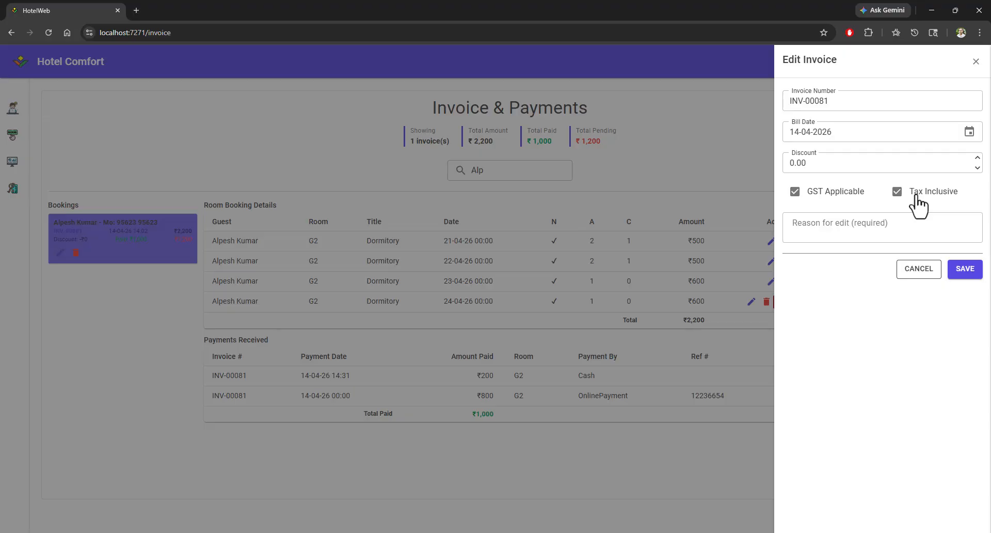
{"action": "left_click_drag", "start_coordinate": [917, 197], "coordinate": [939, 201]}
{"action": "left_click", "coordinate": [910, 277]}
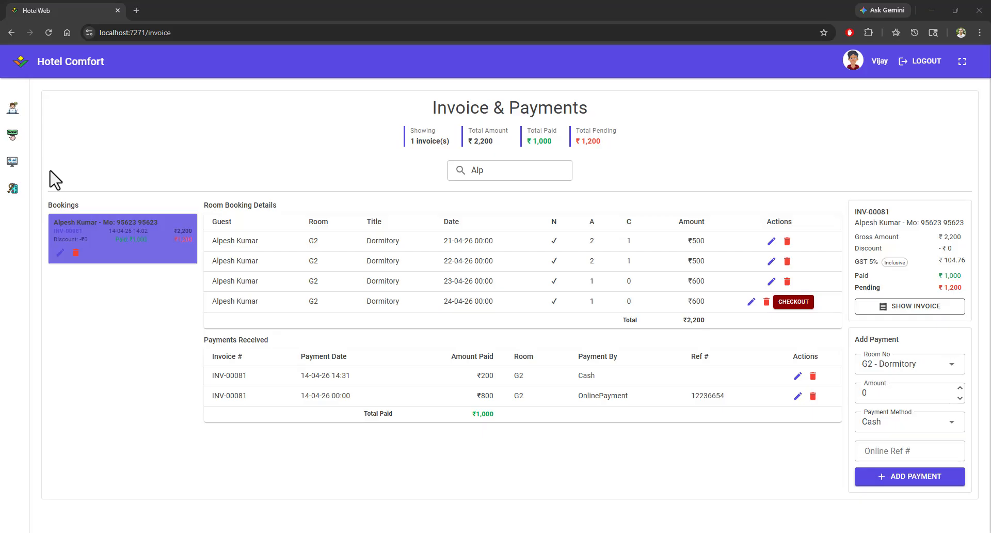
Step: Open the Add New Booking page
{"action": "left_click", "coordinate": [13, 162]}
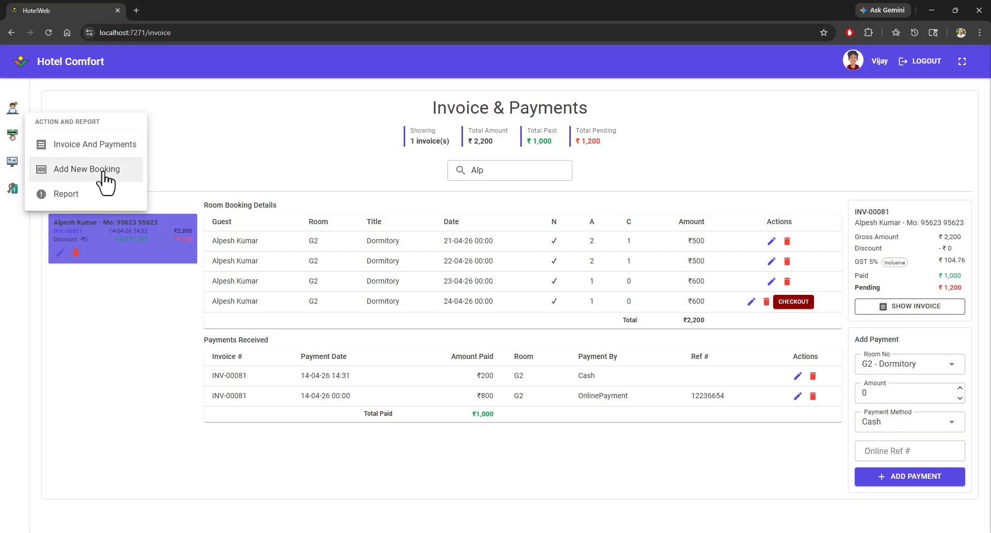
{"action": "left_click", "coordinate": [106, 175]}
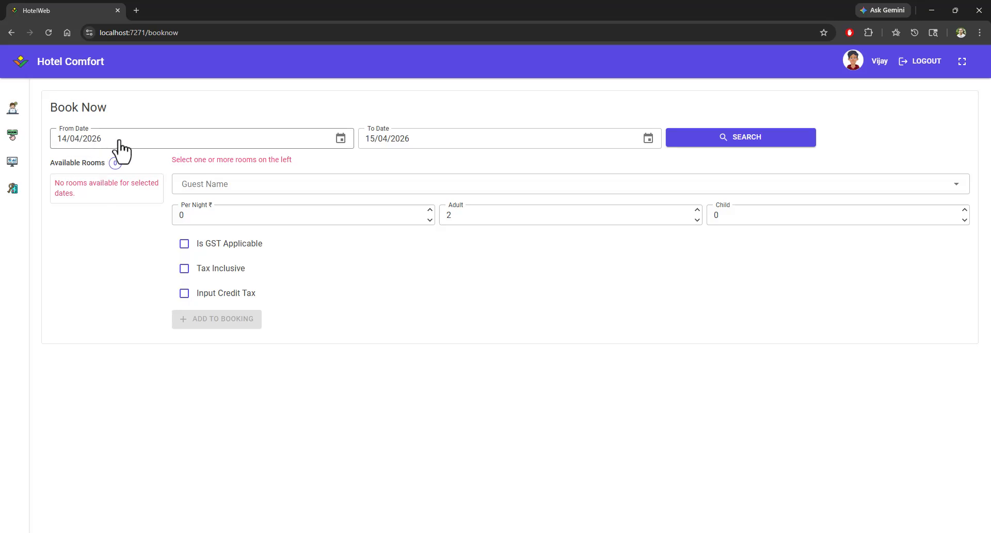
Step: Set the new booking's dates from 14/04/2026 to 17/04/2026
{"action": "left_click", "coordinate": [119, 141]}
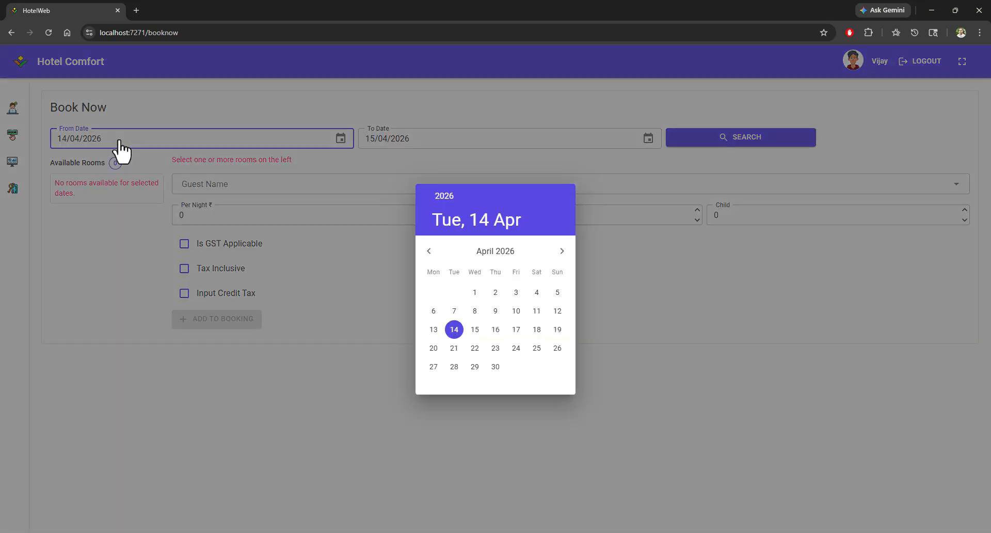
{"action": "left_click", "coordinate": [454, 331]}
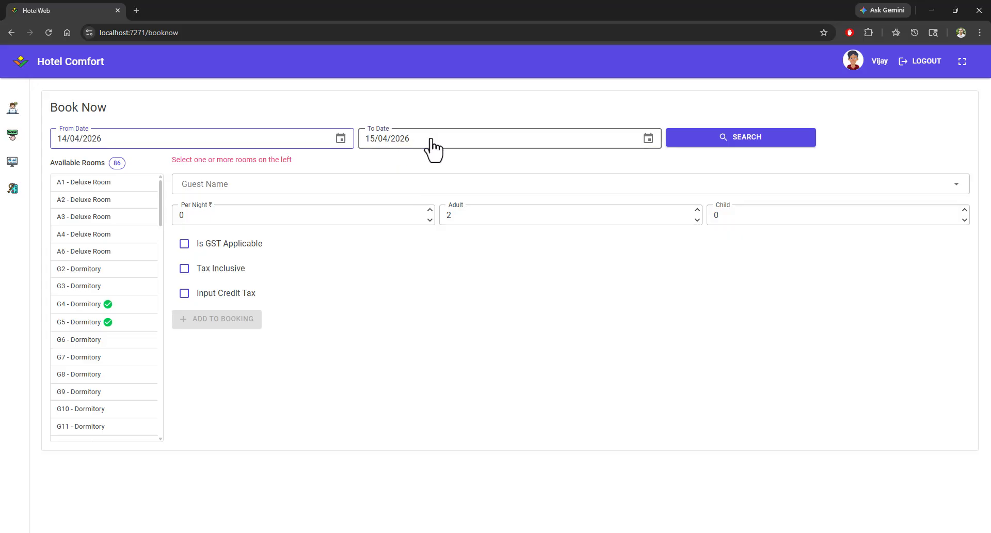
{"action": "left_click", "coordinate": [432, 144]}
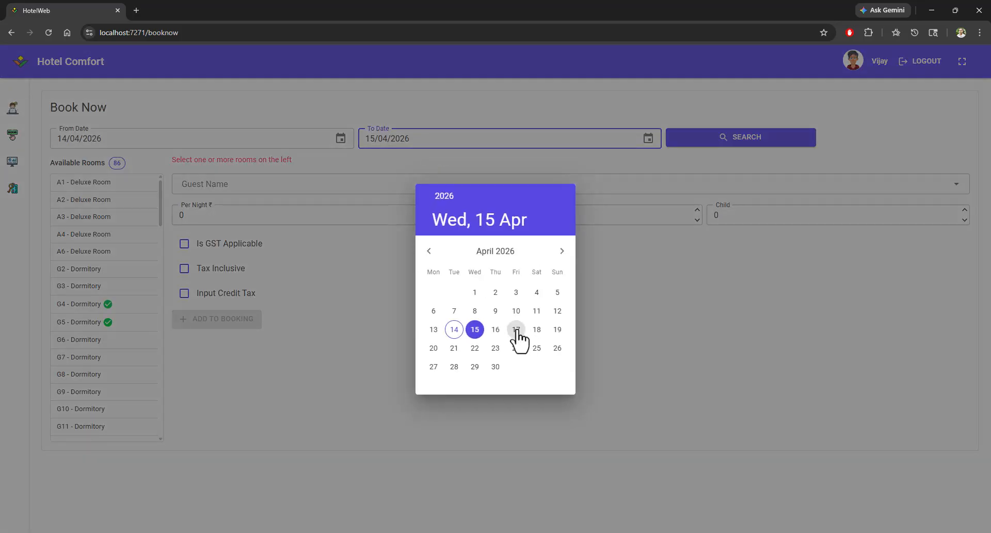
{"action": "left_click", "coordinate": [517, 329]}
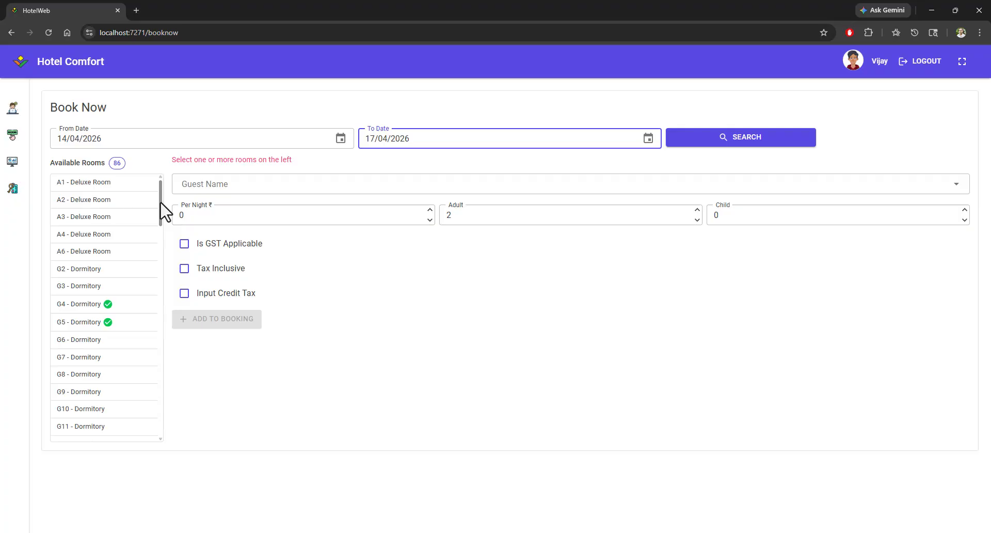
Step: Select rooms A2, A3 and A4 and pick the guest from the guest name list
{"action": "left_click", "coordinate": [84, 203]}
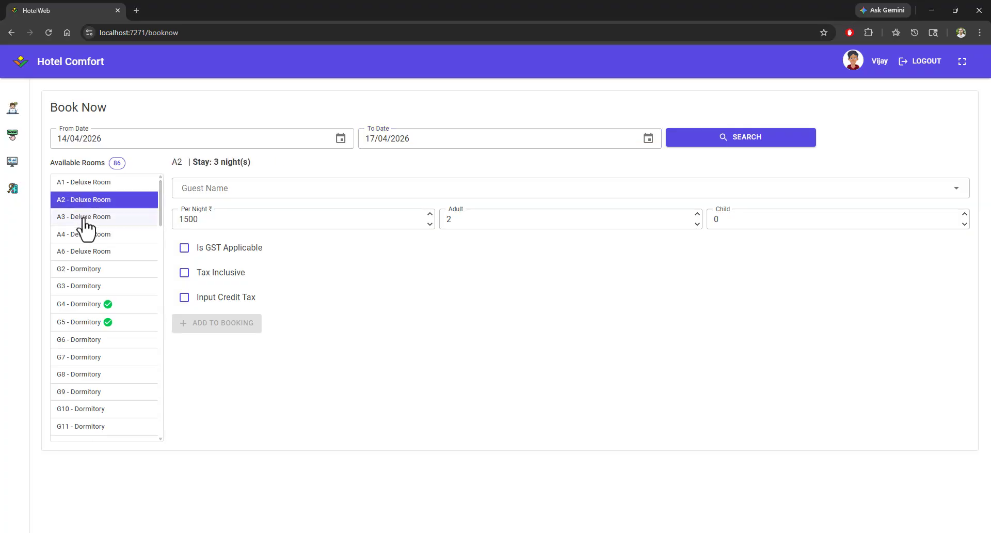
{"action": "left_click", "coordinate": [85, 220]}
{"action": "left_click", "coordinate": [82, 234]}
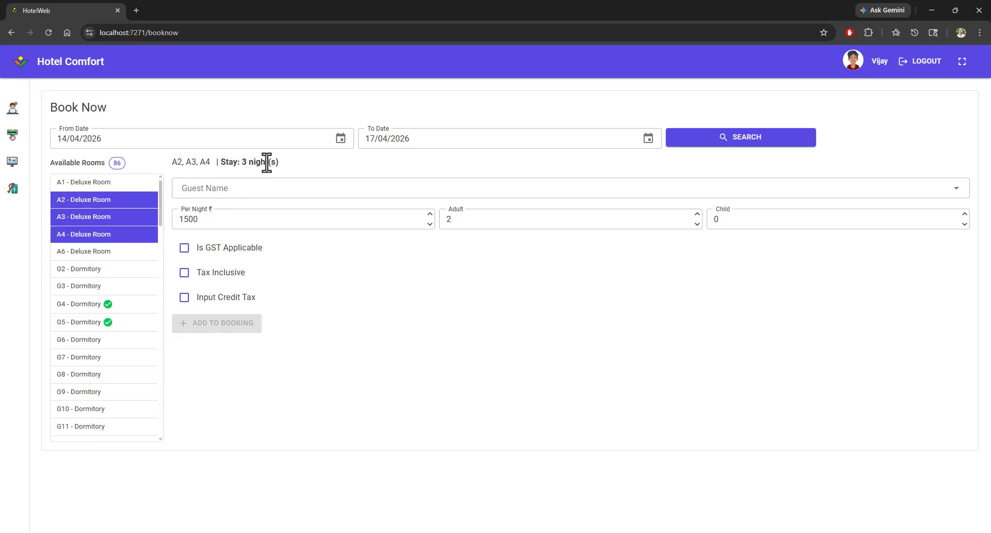
{"action": "left_click", "coordinate": [207, 190]}
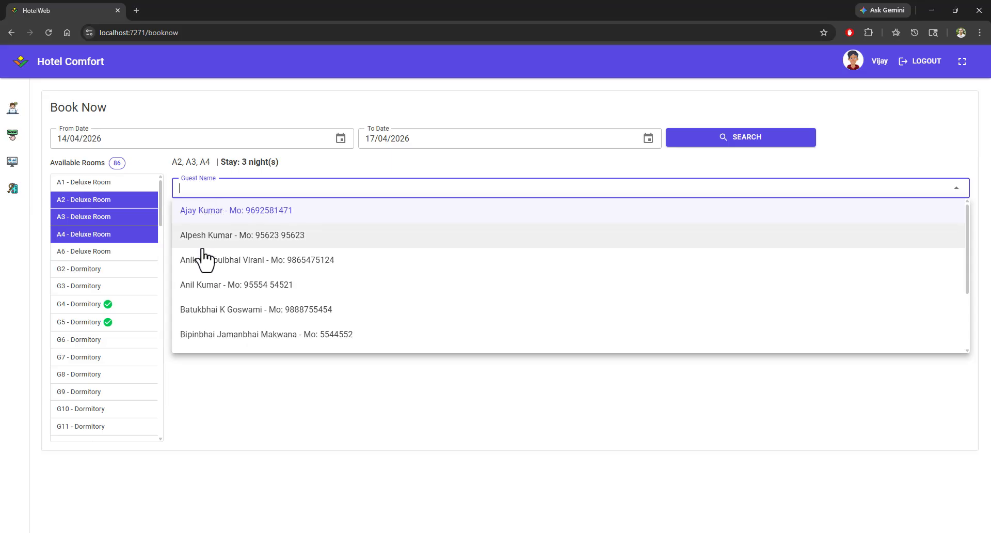
{"action": "left_click", "coordinate": [200, 236]}
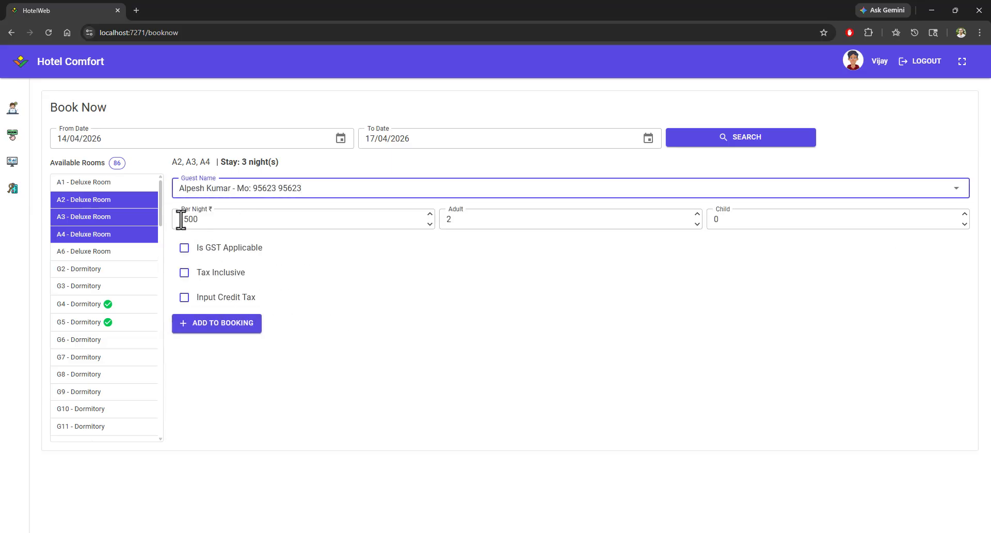
Step: Set the per-night rate to 2000 and mark the booking as GST applicable
{"action": "left_click", "coordinate": [182, 221]}
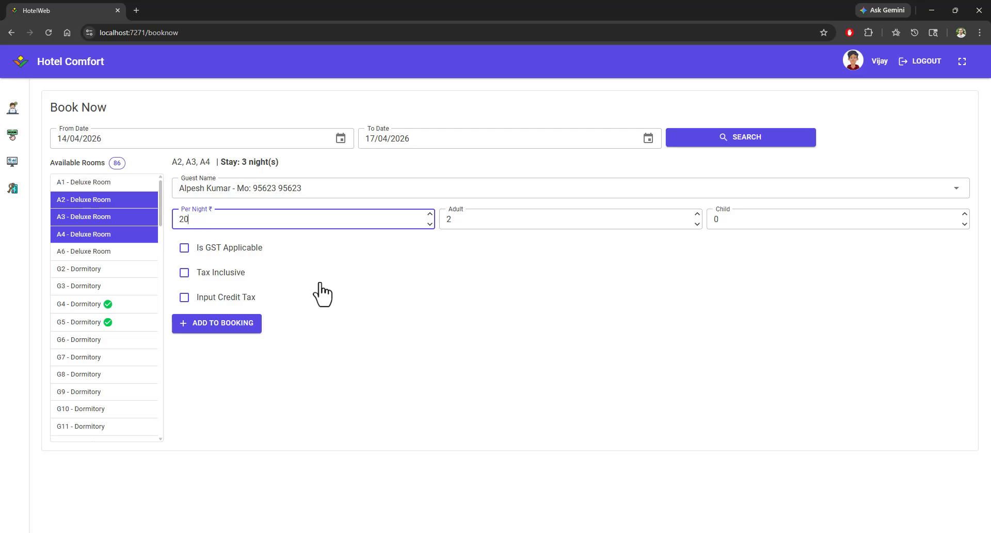
{"action": "left_click", "coordinate": [462, 224]}
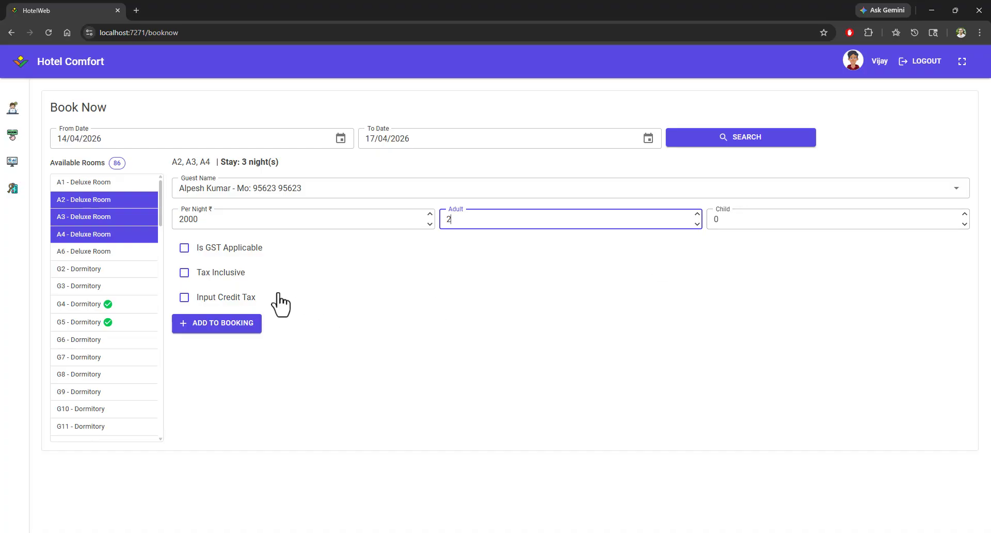
{"action": "left_click", "coordinate": [184, 247]}
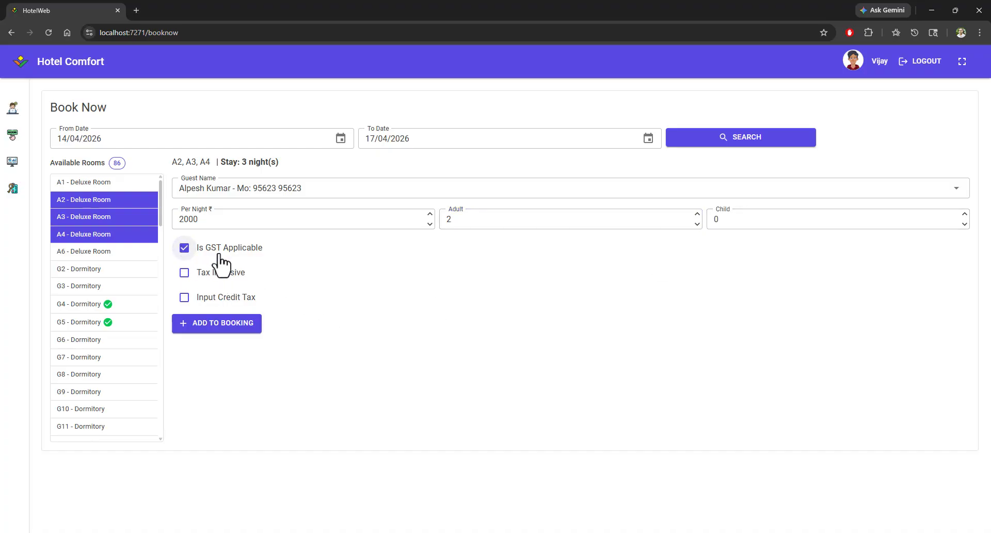
Step: Add the selected rooms to the booking and scroll through the nightly lines and totals
{"action": "left_click", "coordinate": [217, 323]}
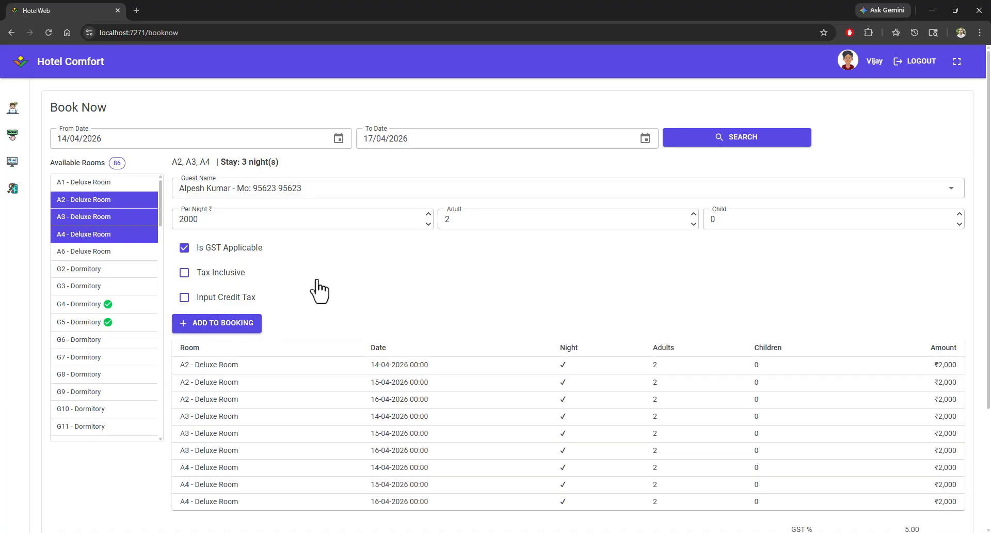
{"action": "scroll", "coordinate": [319, 291], "scroll_direction": "down", "scroll_amount": 2}
{"action": "scroll", "coordinate": [317, 288], "scroll_direction": "up", "scroll_amount": 1}
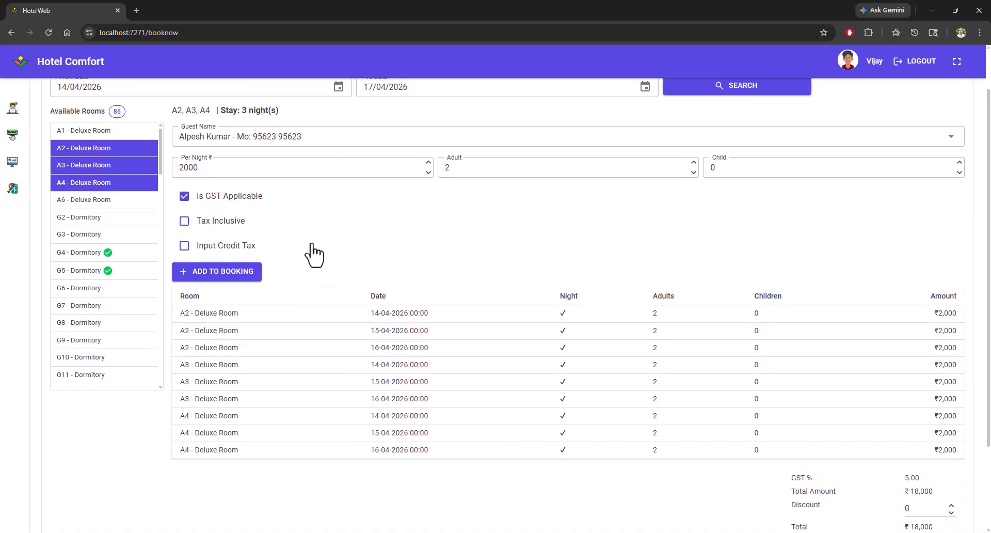
{"action": "scroll", "coordinate": [315, 255], "scroll_direction": "down", "scroll_amount": 2}
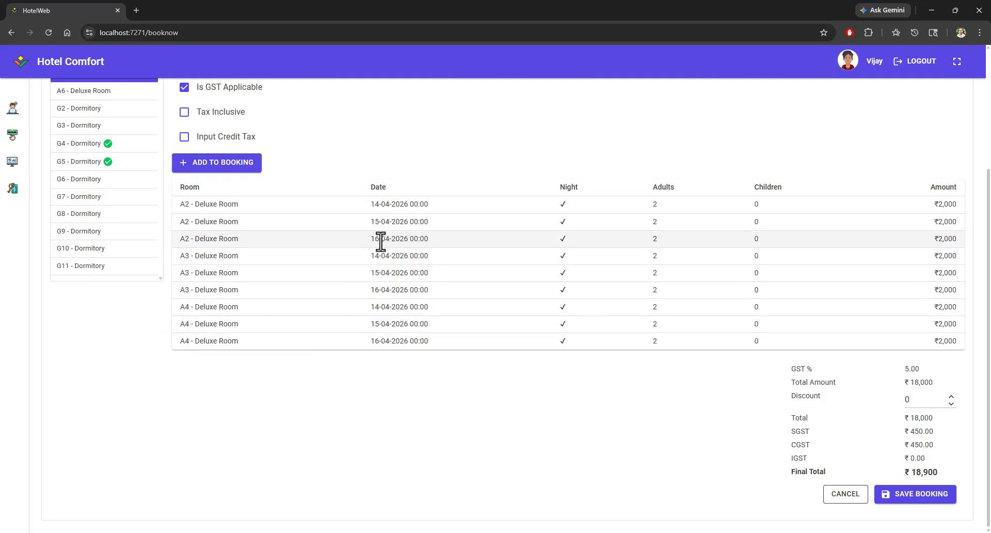
Step: Review the booking's room lines, GST and final total, and save the booking
{"action": "left_click_drag", "start_coordinate": [369, 204], "coordinate": [424, 244]}
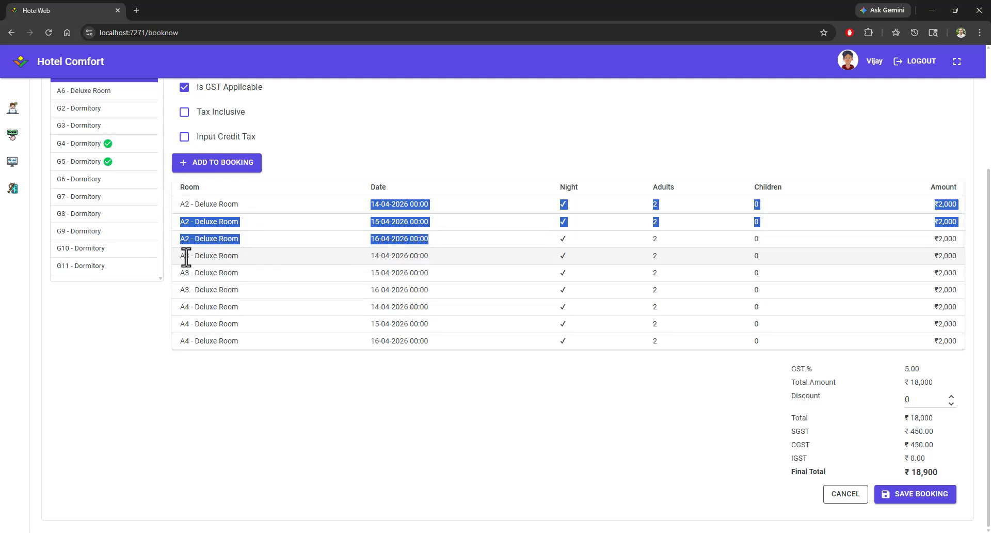
{"action": "left_click_drag", "start_coordinate": [178, 257], "coordinate": [428, 307]}
{"action": "left_click_drag", "start_coordinate": [189, 307], "coordinate": [432, 341]}
{"action": "left_click", "coordinate": [508, 405]}
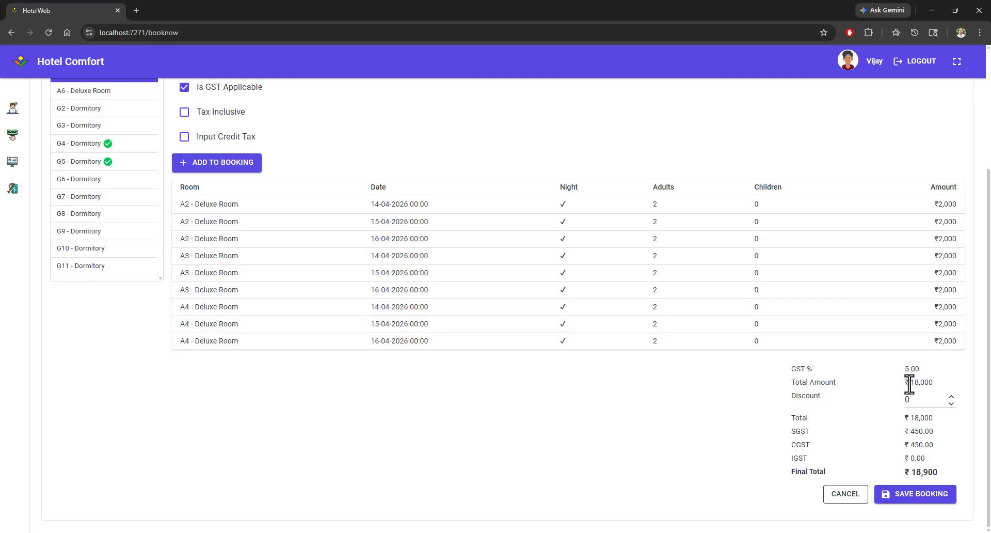
{"action": "left_click_drag", "start_coordinate": [909, 383], "coordinate": [939, 393]}
{"action": "left_click_drag", "start_coordinate": [925, 472], "coordinate": [946, 471]}
{"action": "left_click_drag", "start_coordinate": [916, 473], "coordinate": [949, 473]}
{"action": "scroll", "coordinate": [687, 434], "scroll_direction": "up", "scroll_amount": 3}
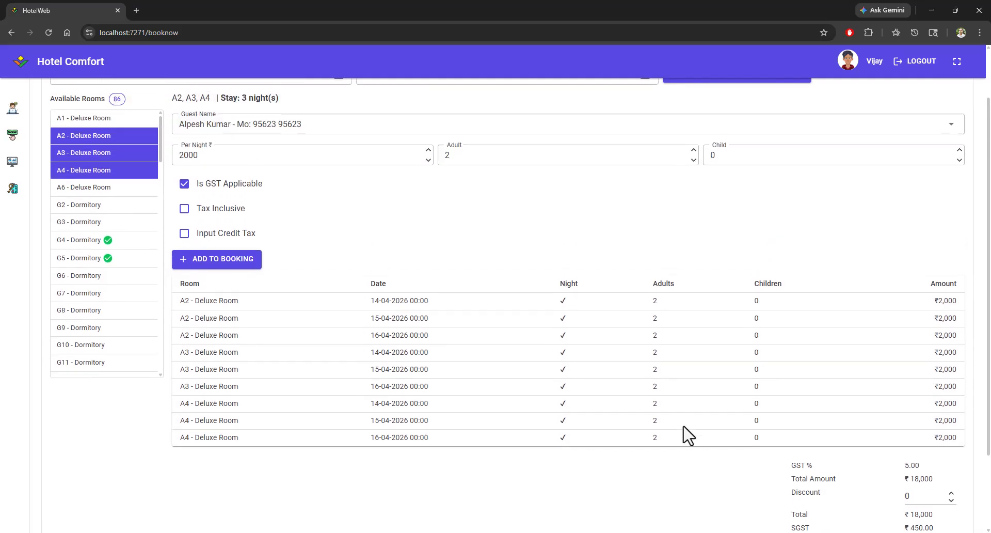
{"action": "scroll", "coordinate": [687, 433], "scroll_direction": "down", "scroll_amount": 3}
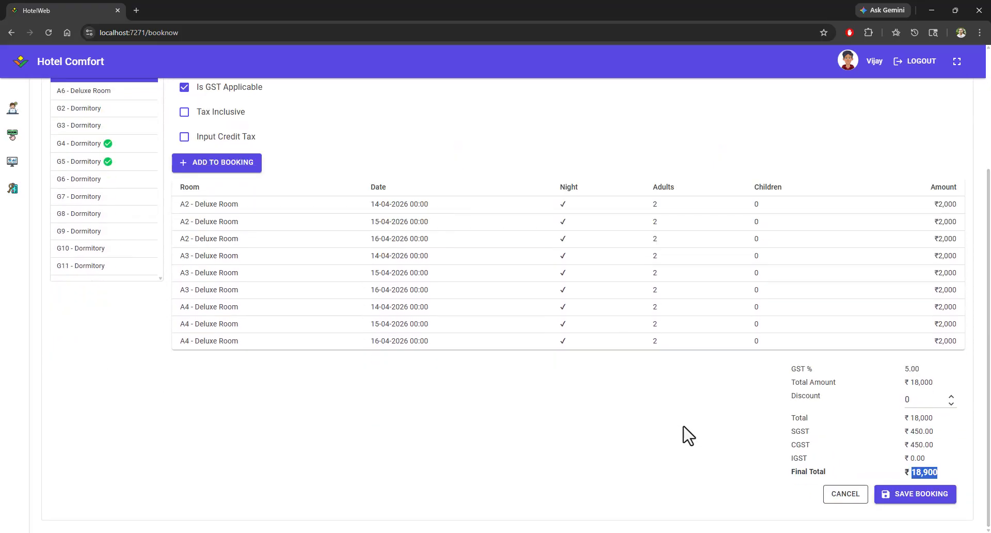
{"action": "left_click", "coordinate": [911, 499]}
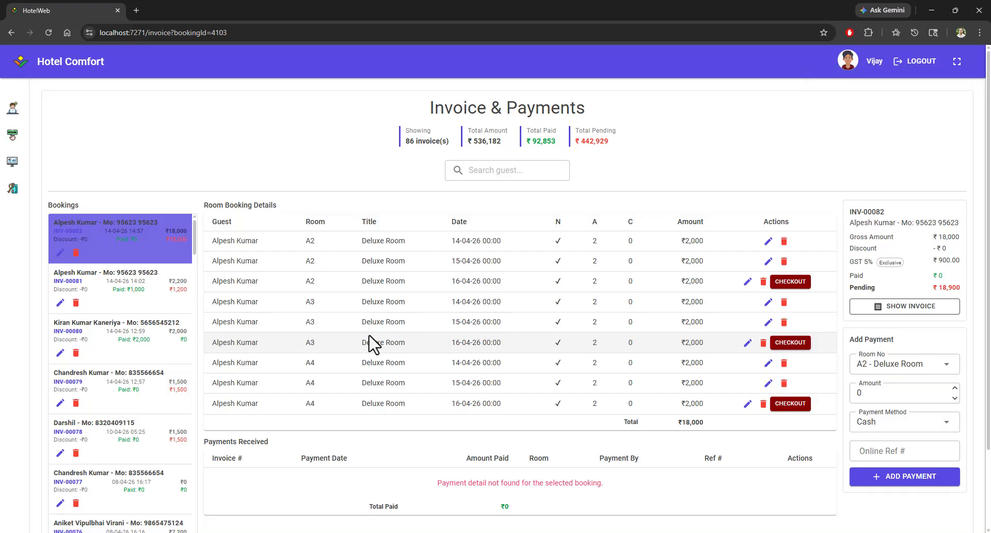
Step: Record a cash payment of 1000 for room A2 against the new booking
{"action": "left_click", "coordinate": [899, 368]}
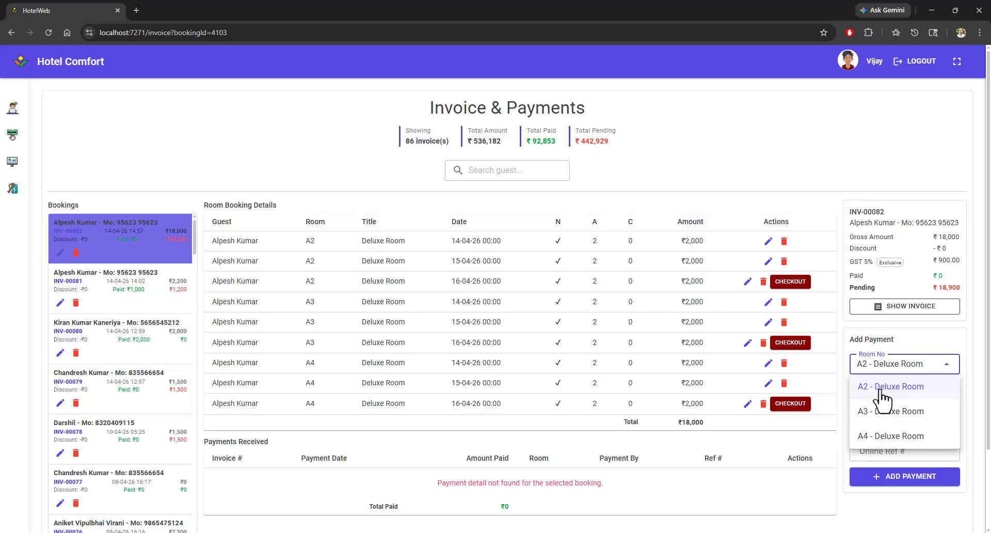
{"action": "left_click", "coordinate": [884, 389]}
{"action": "left_click", "coordinate": [883, 388]}
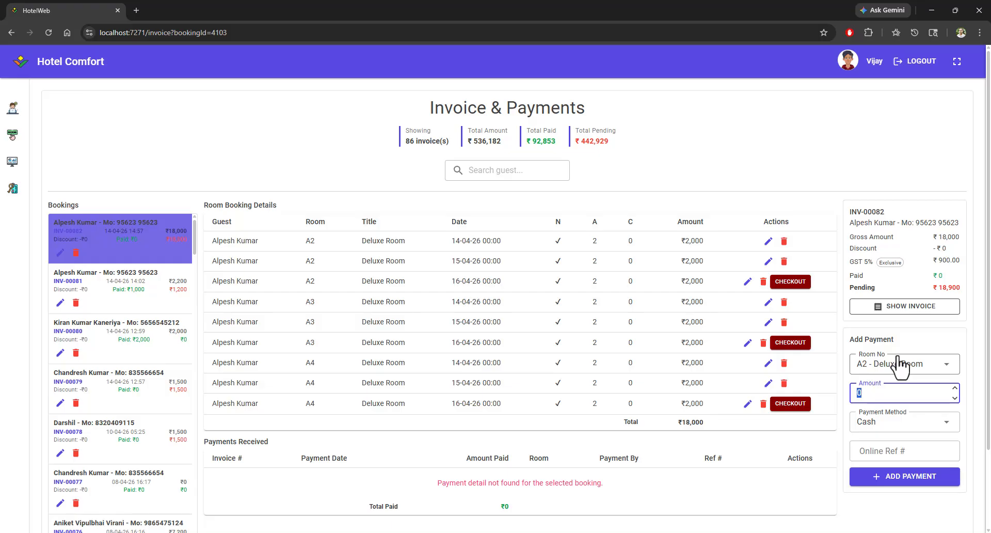
{"action": "scroll", "coordinate": [901, 364], "scroll_direction": "down", "scroll_amount": 1}
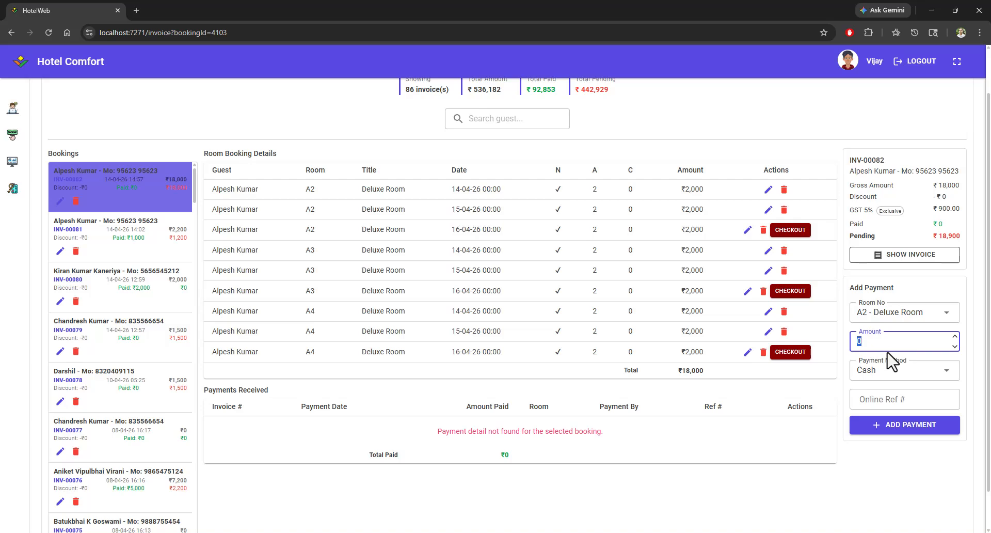
{"action": "type", "text": "1000"}
{"action": "left_click", "coordinate": [887, 429]}
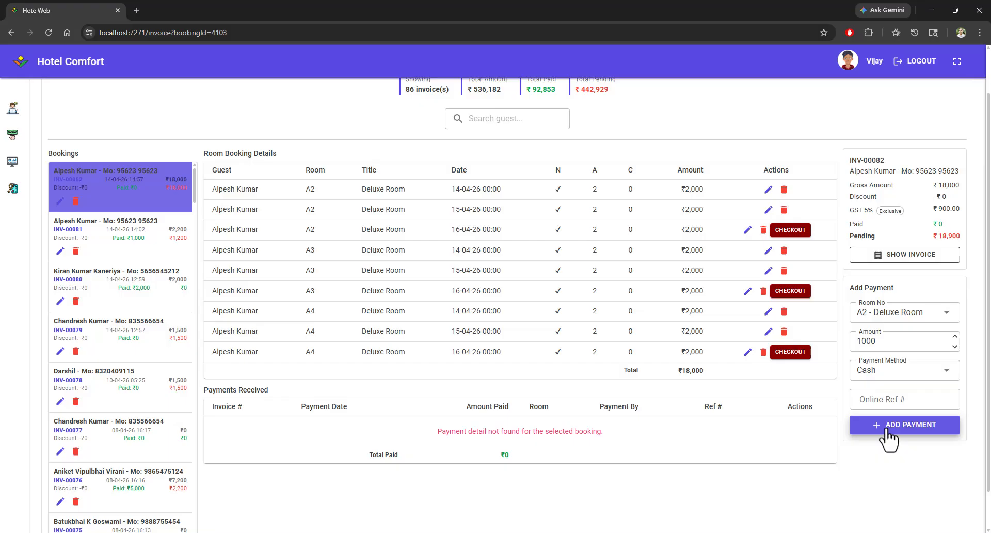
{"action": "left_click", "coordinate": [886, 430]}
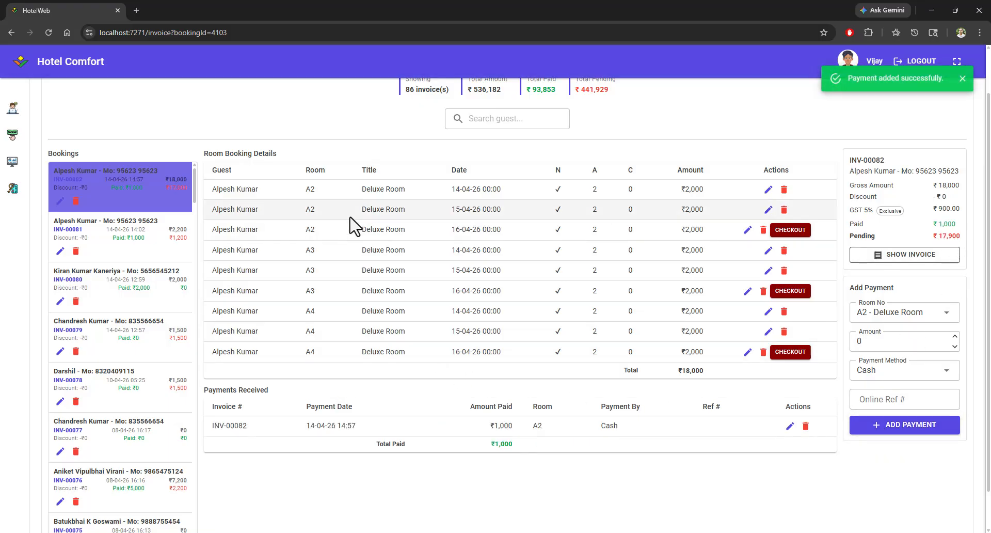
Step: Open today's booking board
{"action": "scroll", "coordinate": [277, 248], "scroll_direction": "up", "scroll_amount": 1}
{"action": "left_click", "coordinate": [12, 135]}
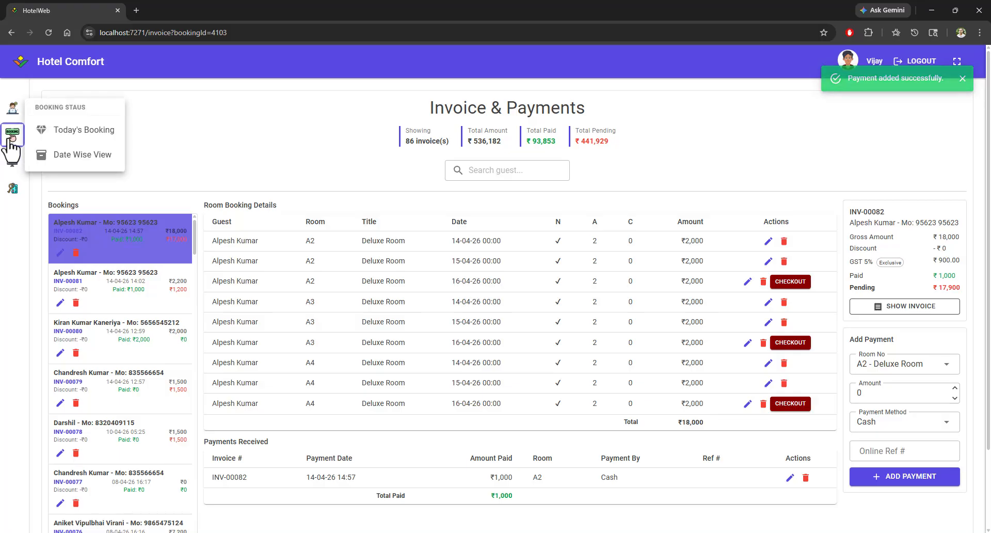
{"action": "left_click", "coordinate": [78, 139]}
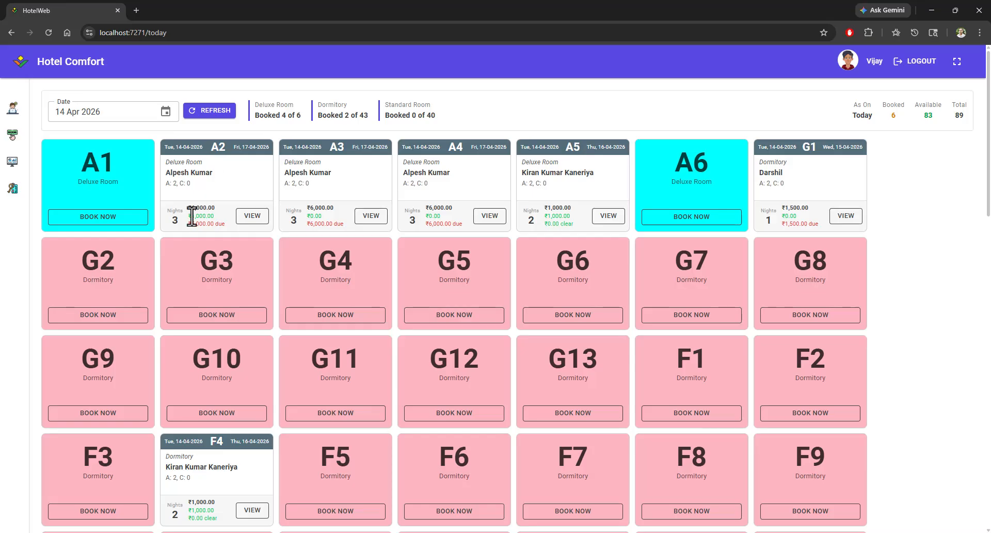
Step: Review the paid and due amounts on the A2, A3 and A4 booking cards and open the booking's invoice
{"action": "left_click_drag", "start_coordinate": [190, 215], "coordinate": [213, 216]}
{"action": "double_click", "coordinate": [315, 216]}
{"action": "left_click_drag", "start_coordinate": [426, 223], "coordinate": [457, 224]}
{"action": "double_click", "coordinate": [323, 225]}
{"action": "double_click", "coordinate": [199, 225]}
{"action": "left_click", "coordinate": [495, 219]}
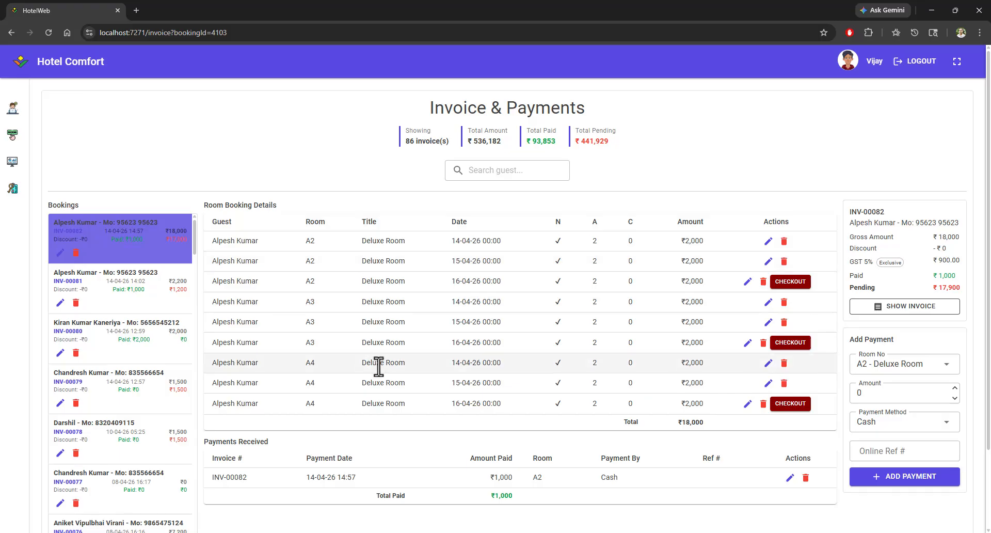
{"action": "scroll", "coordinate": [380, 385], "scroll_direction": "down", "scroll_amount": 2}
{"action": "scroll", "coordinate": [382, 385], "scroll_direction": "up", "scroll_amount": 2}
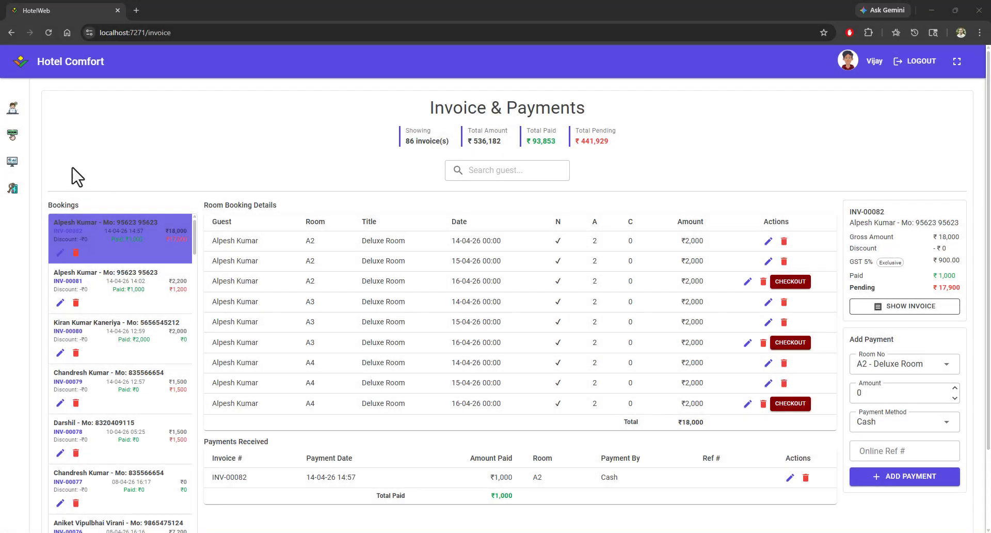
Step: Open the Report page and show the payment collection report for Mar 2026
{"action": "left_click", "coordinate": [12, 162]}
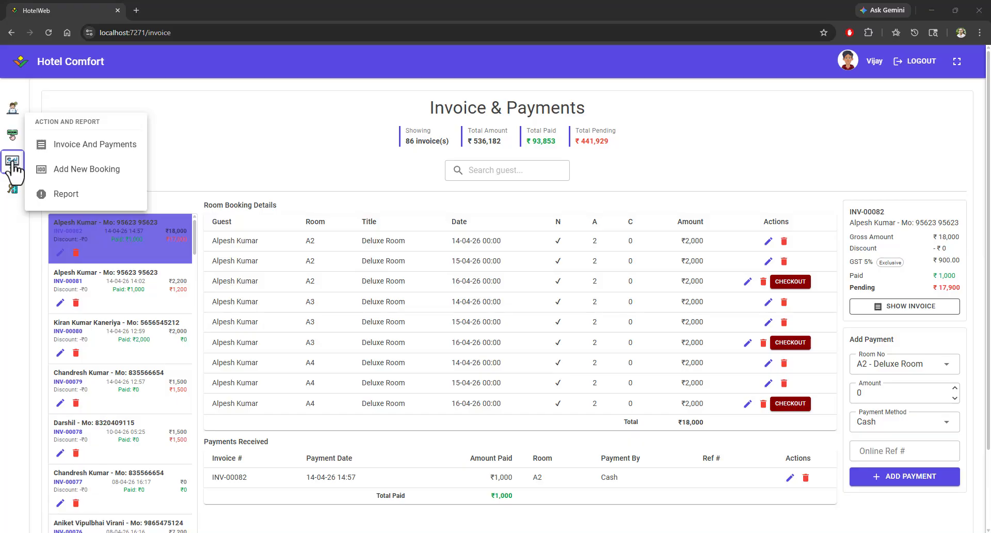
{"action": "left_click", "coordinate": [65, 198]}
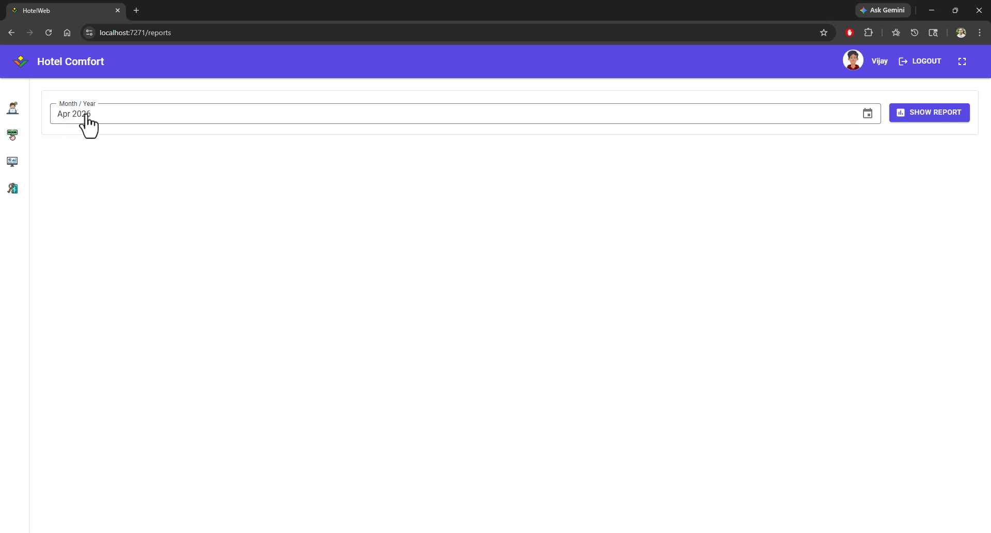
{"action": "left_click", "coordinate": [220, 126]}
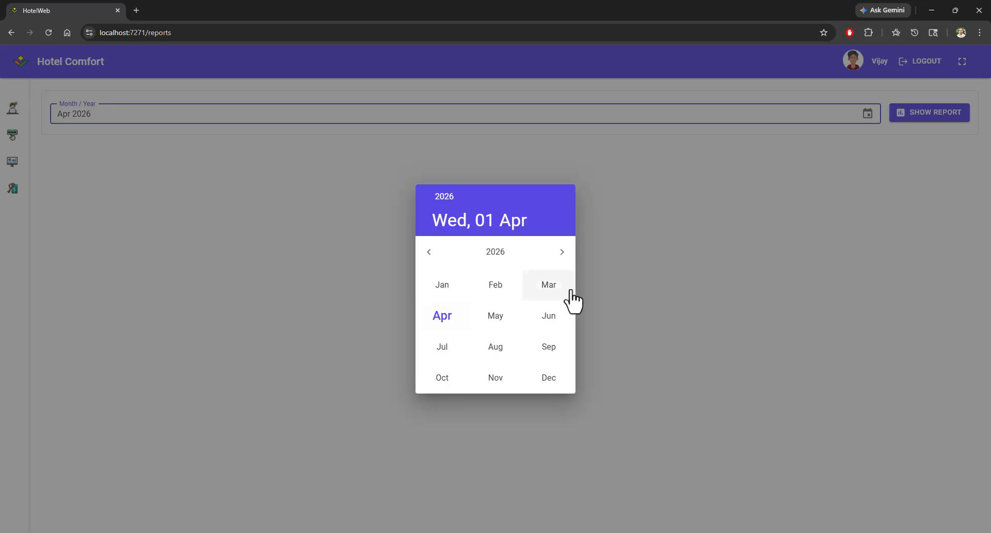
{"action": "left_click", "coordinate": [551, 289]}
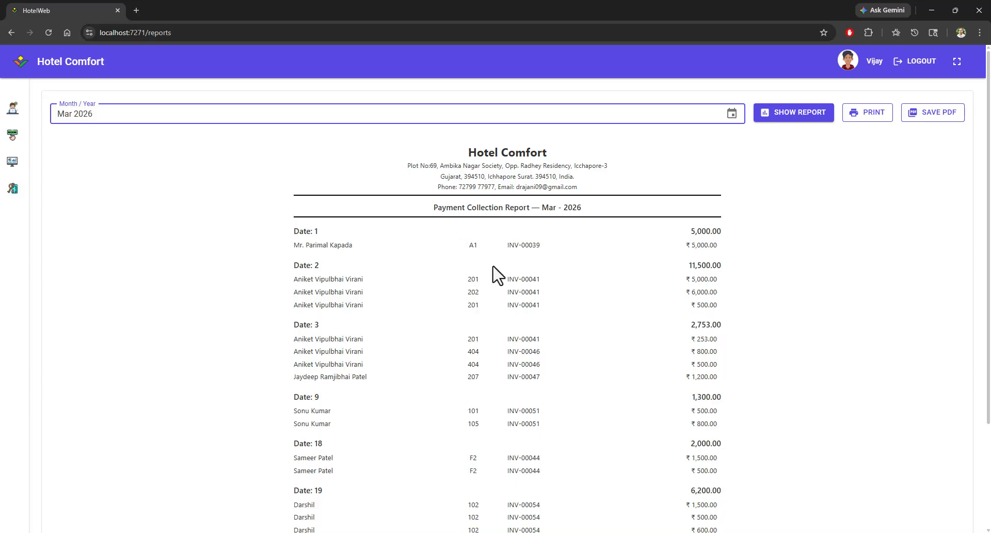
Step: Examine the daily totals and payment entries in the March 2026 report
{"action": "scroll", "coordinate": [495, 266], "scroll_direction": "down", "scroll_amount": 1}
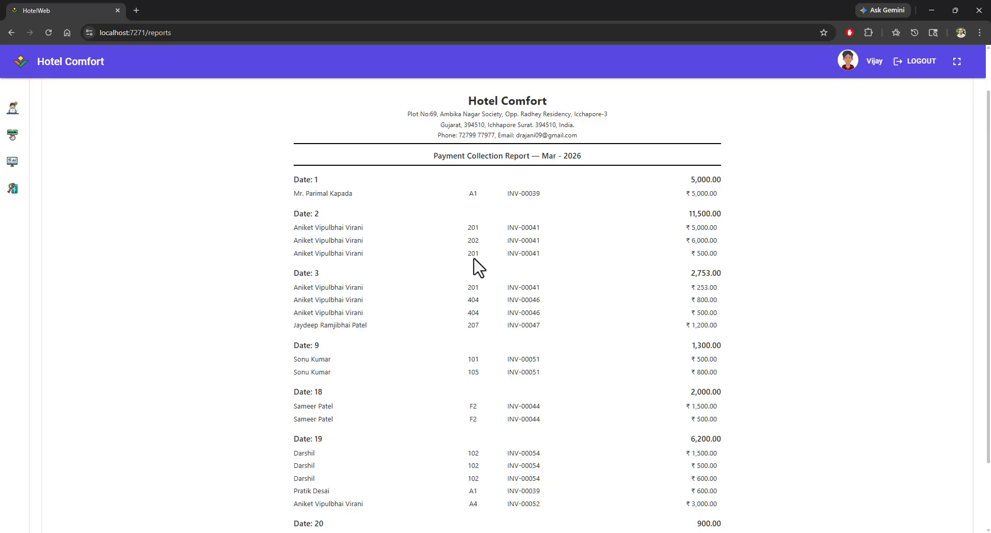
{"action": "left_click_drag", "start_coordinate": [291, 182], "coordinate": [385, 206]}
{"action": "left_click_drag", "start_coordinate": [293, 214], "coordinate": [361, 251]}
{"action": "left_click", "coordinate": [525, 253]}
{"action": "left_click_drag", "start_coordinate": [515, 227], "coordinate": [528, 227]}
{"action": "left_click_drag", "start_coordinate": [687, 214], "coordinate": [726, 214]}
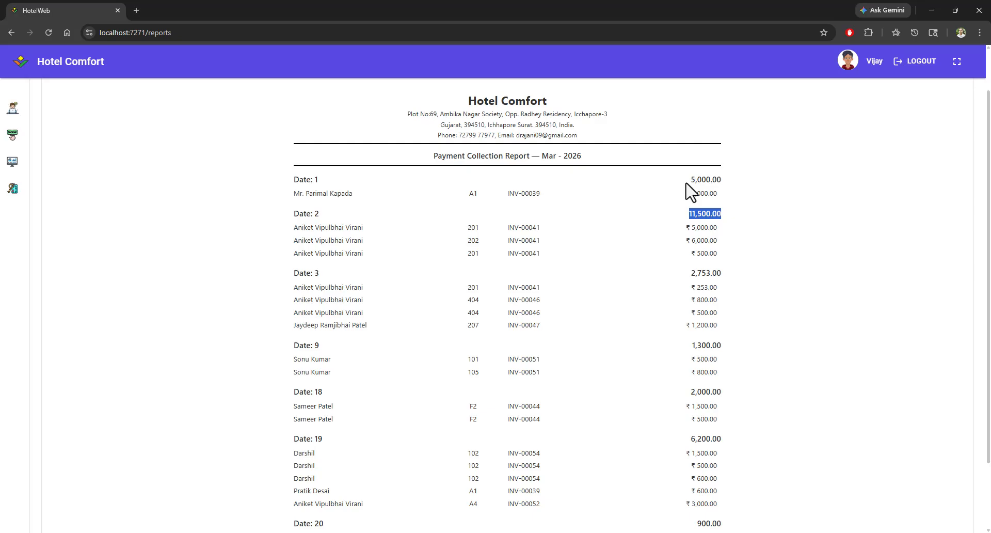
{"action": "left_click_drag", "start_coordinate": [687, 181], "coordinate": [729, 184]}
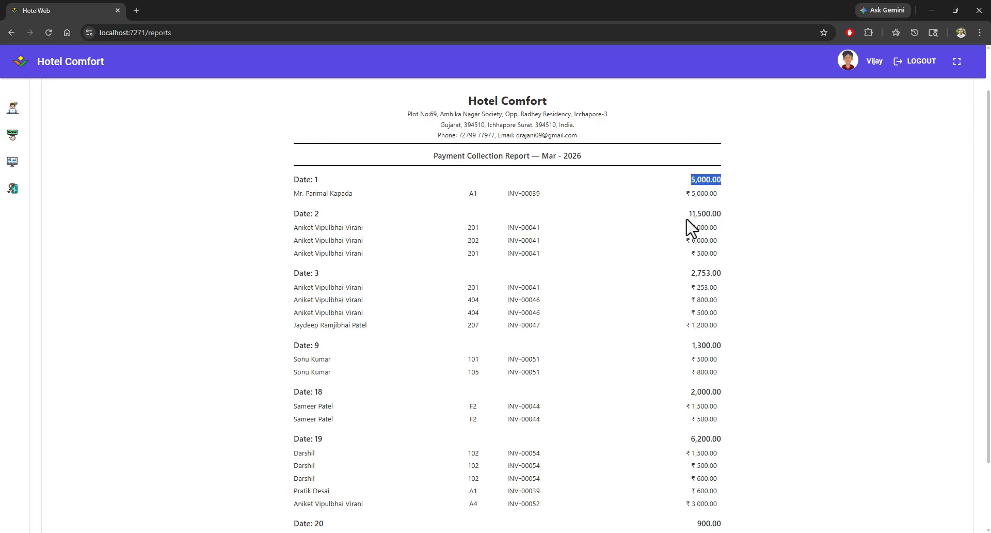
Step: Review the daily totals and the overall total of the March 2026 payment collection report
{"action": "left_click_drag", "start_coordinate": [687, 219], "coordinate": [730, 217]}
{"action": "left_click_drag", "start_coordinate": [682, 276], "coordinate": [736, 282]}
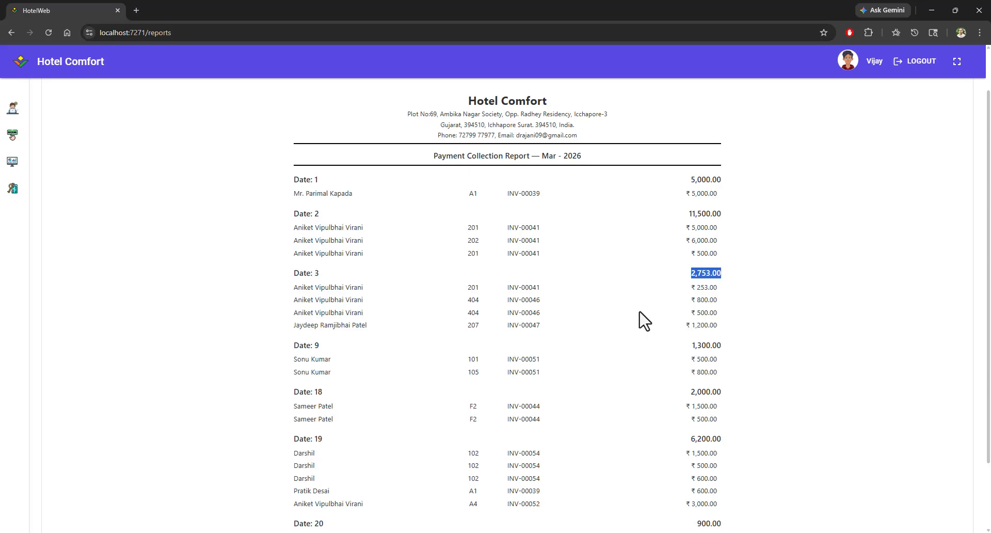
{"action": "scroll", "coordinate": [645, 320], "scroll_direction": "down", "scroll_amount": 2}
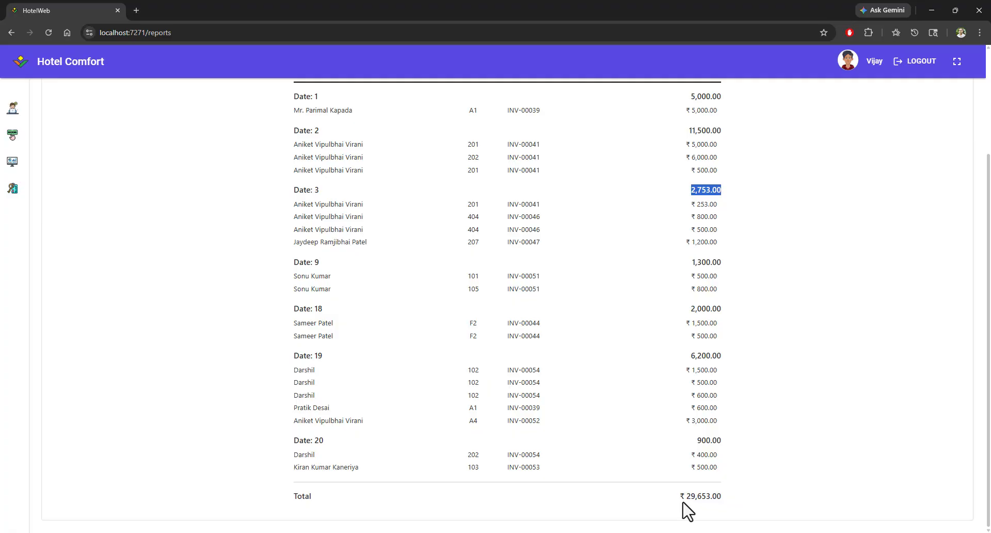
{"action": "scroll", "coordinate": [564, 416], "scroll_direction": "up", "scroll_amount": 3}
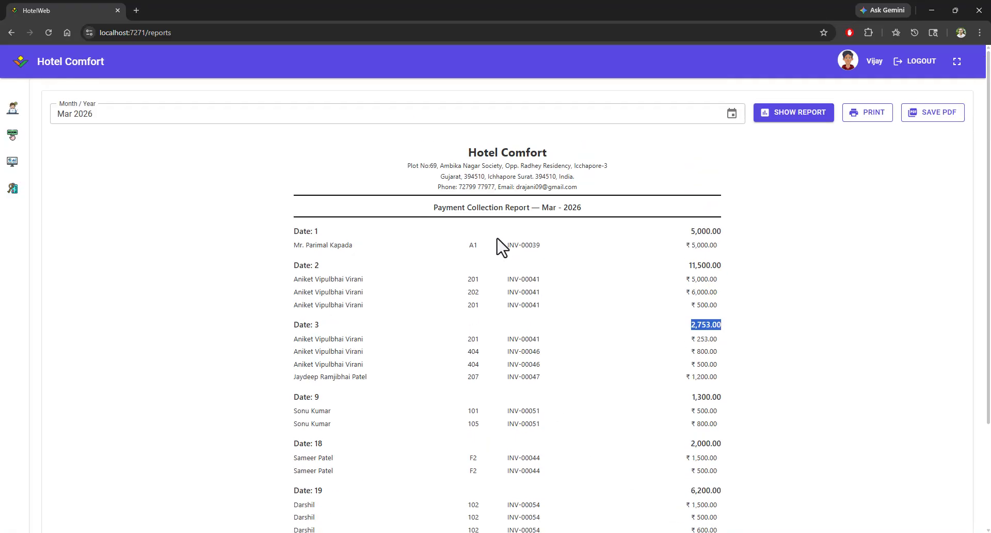
{"action": "scroll", "coordinate": [572, 343], "scroll_direction": "down", "scroll_amount": 3}
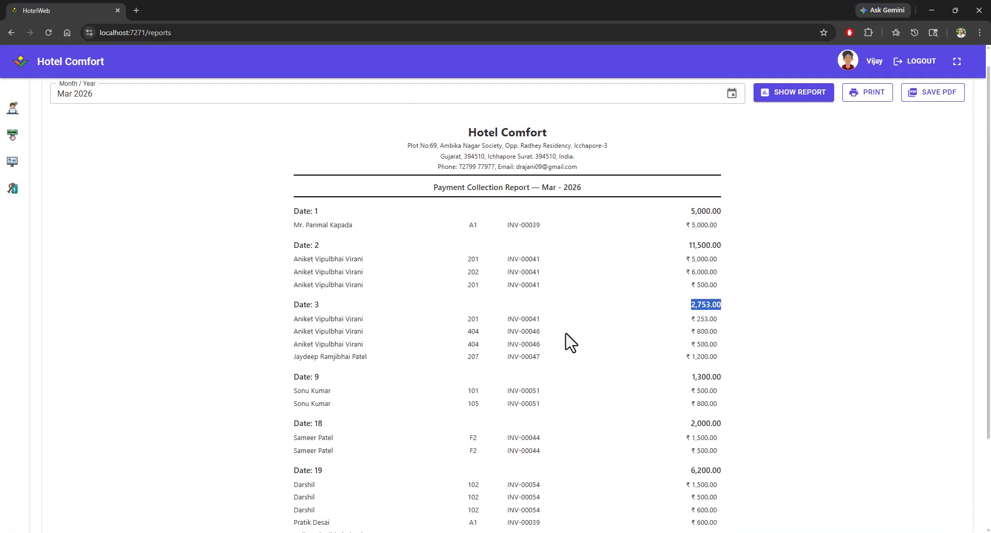
{"action": "left_click_drag", "start_coordinate": [684, 497], "coordinate": [730, 503]}
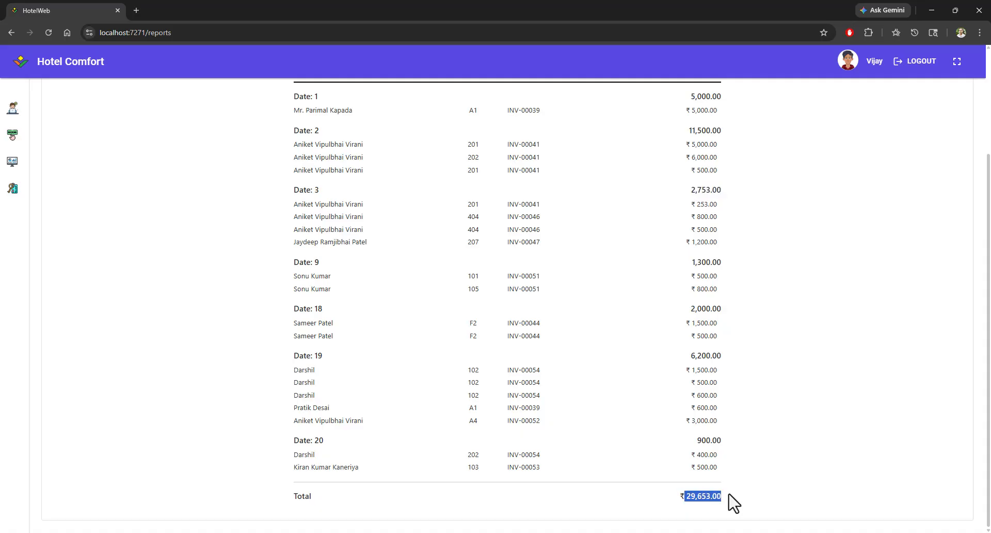
Step: Switch the payment collection report to Apr 2026
{"action": "scroll", "coordinate": [558, 372], "scroll_direction": "up", "scroll_amount": 3}
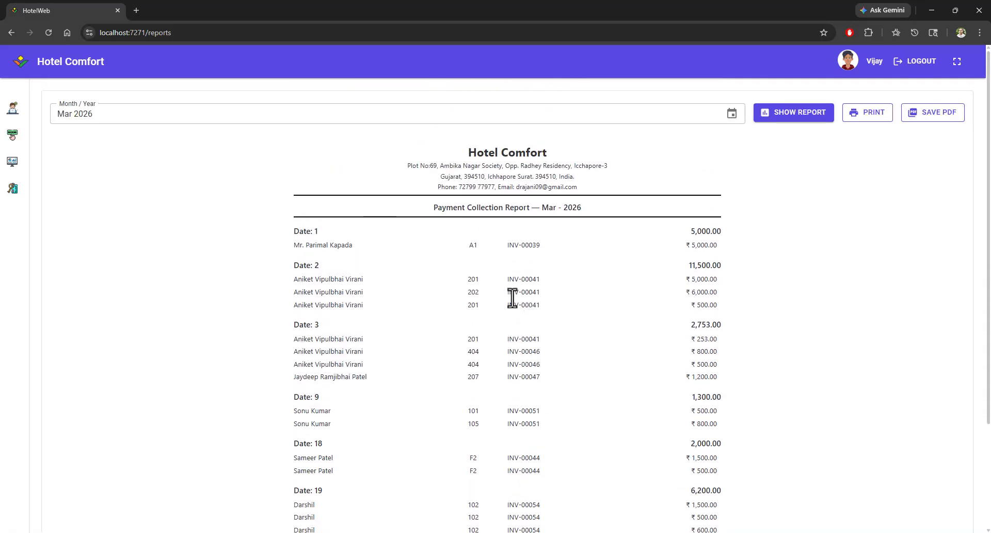
{"action": "left_click", "coordinate": [128, 114]}
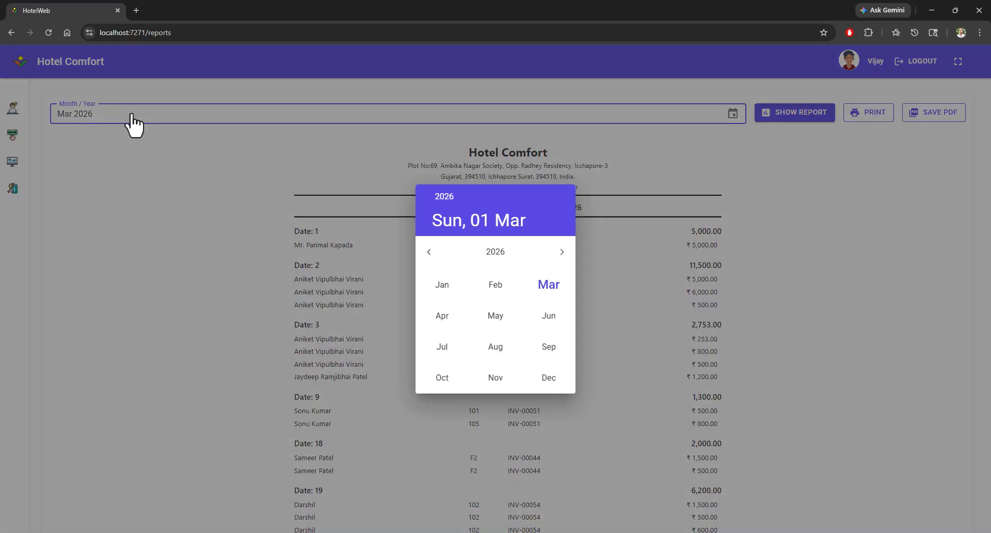
{"action": "left_click", "coordinate": [440, 318]}
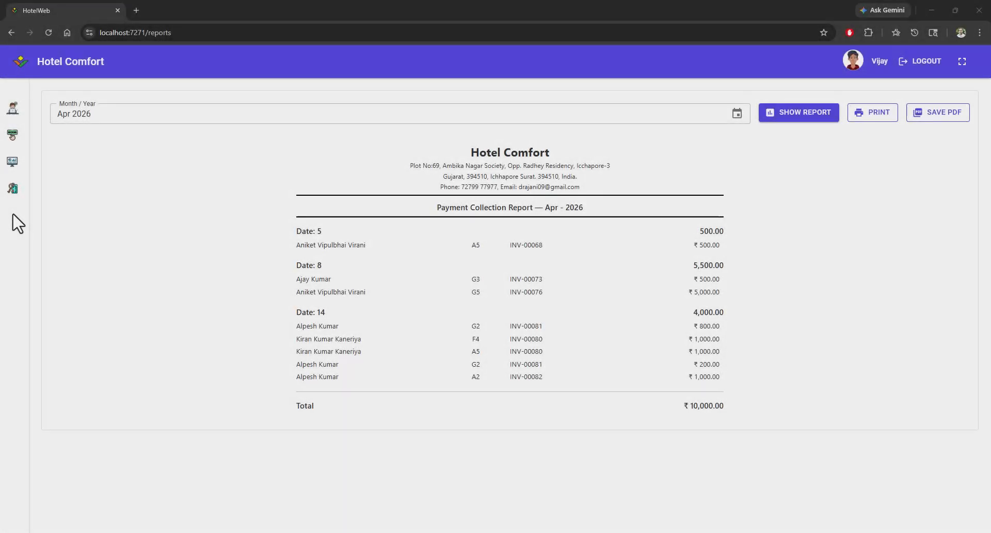
Step: Open the activity History page and review the 14-Apr-2026 log entries
{"action": "left_click", "coordinate": [12, 195]}
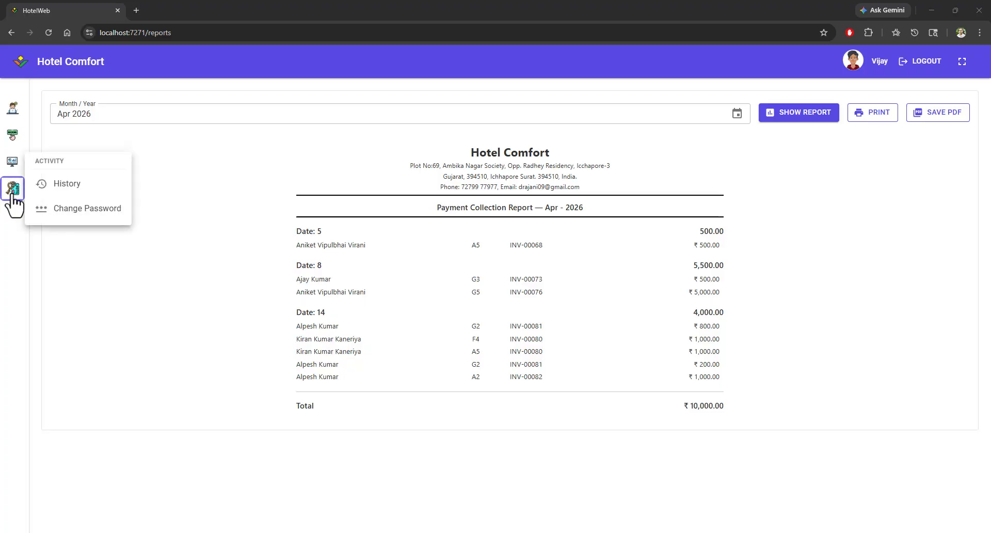
{"action": "left_click", "coordinate": [64, 187]}
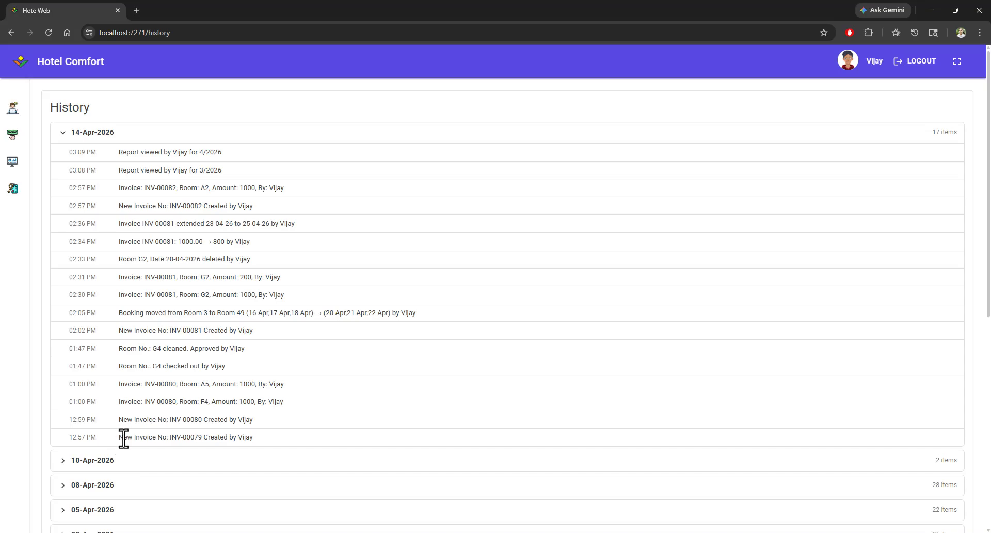
{"action": "left_click_drag", "start_coordinate": [122, 436], "coordinate": [191, 443]}
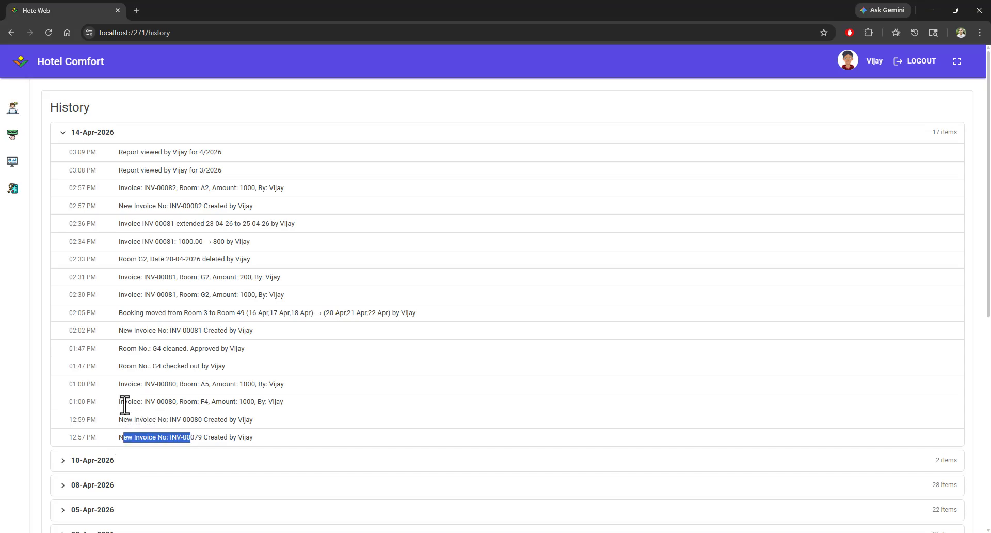
{"action": "left_click_drag", "start_coordinate": [125, 402], "coordinate": [265, 409]}
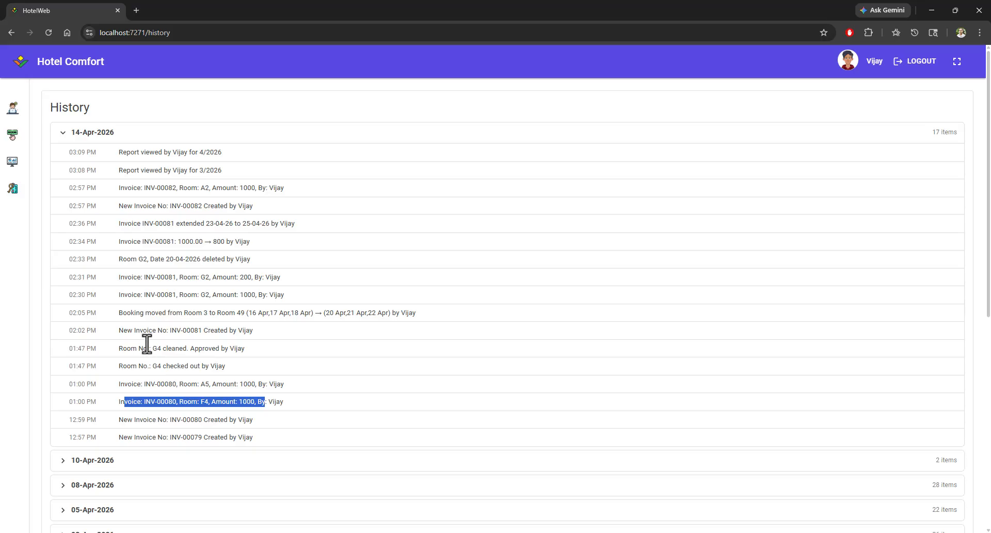
{"action": "left_click_drag", "start_coordinate": [130, 312], "coordinate": [402, 315]}
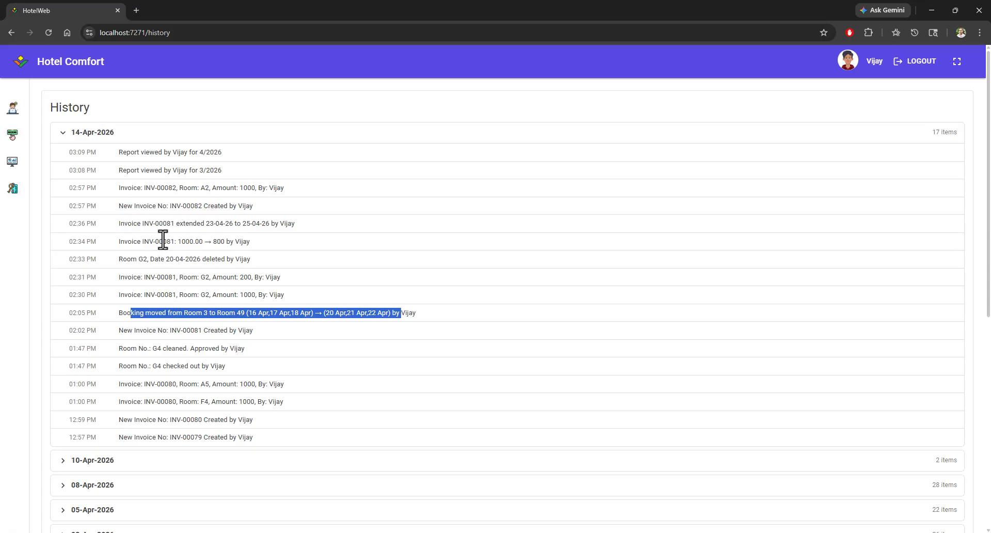
Step: Collapse the 14-Apr-2026 group, expand the 10-Apr-2026 group and compare its entries with the 14-Apr-2026 log
{"action": "left_click", "coordinate": [62, 136]}
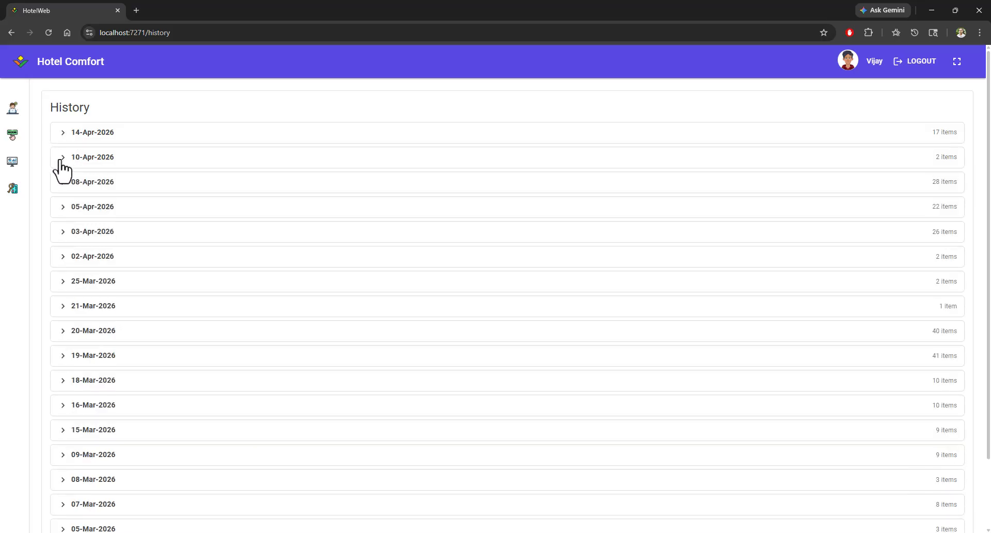
{"action": "left_click", "coordinate": [62, 160]}
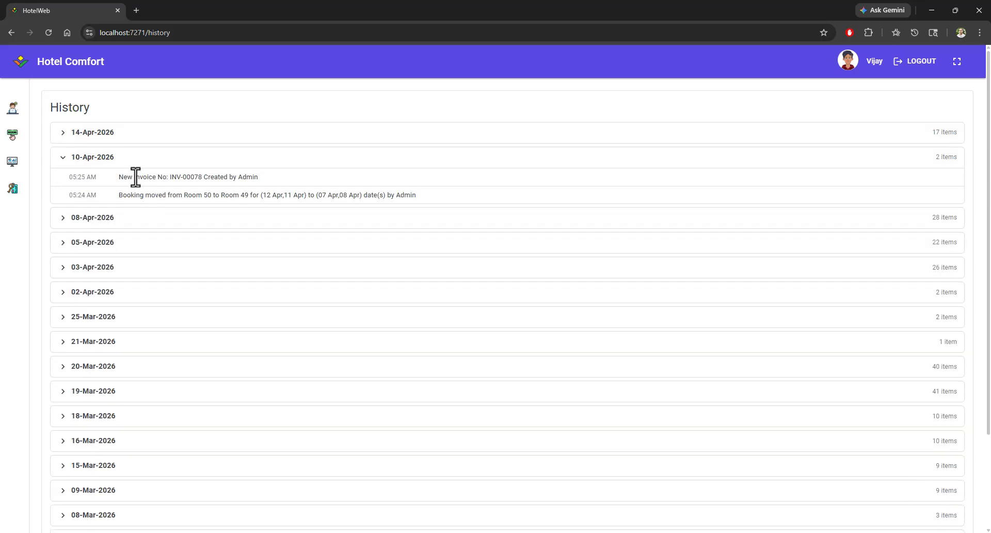
{"action": "left_click_drag", "start_coordinate": [134, 178], "coordinate": [254, 178]}
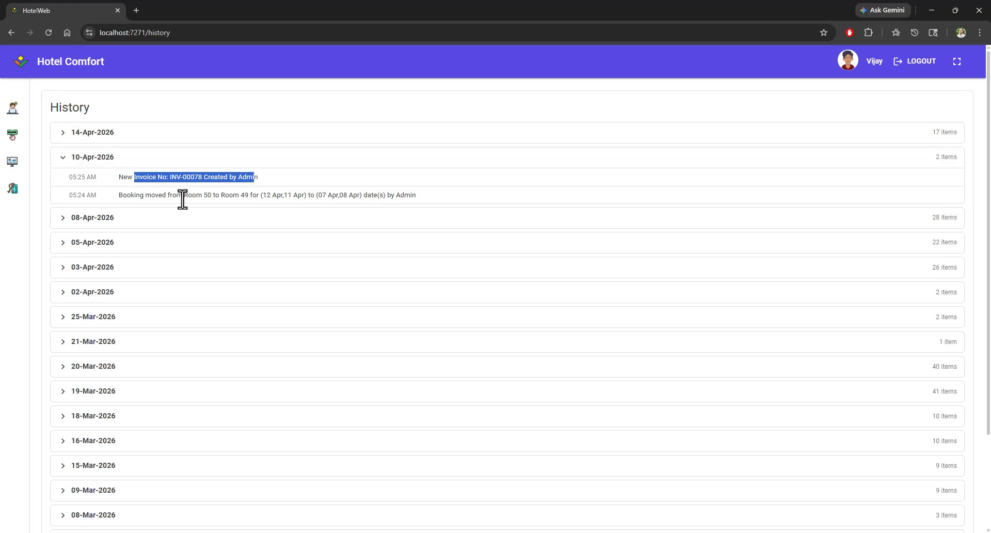
{"action": "left_click", "coordinate": [151, 180]}
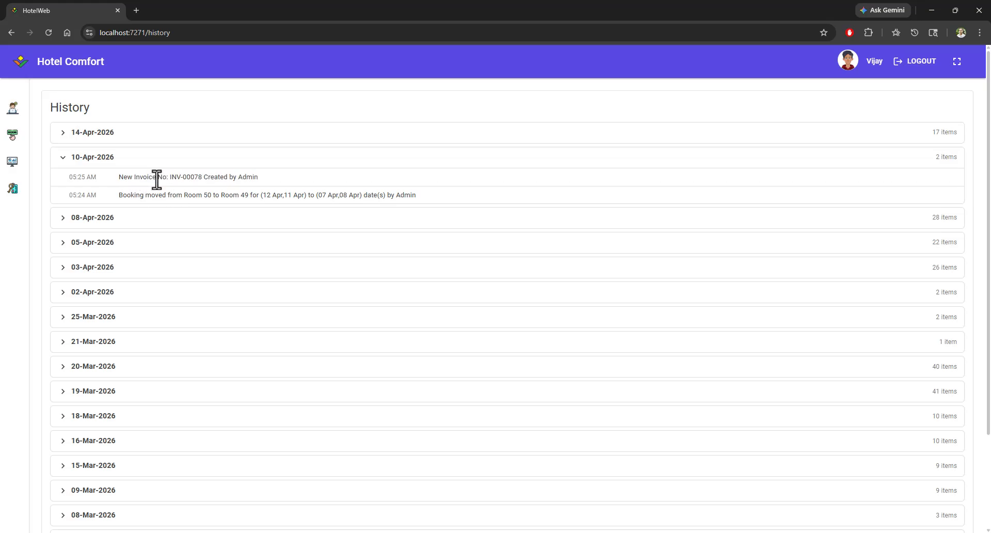
{"action": "left_click_drag", "start_coordinate": [153, 180], "coordinate": [410, 197]}
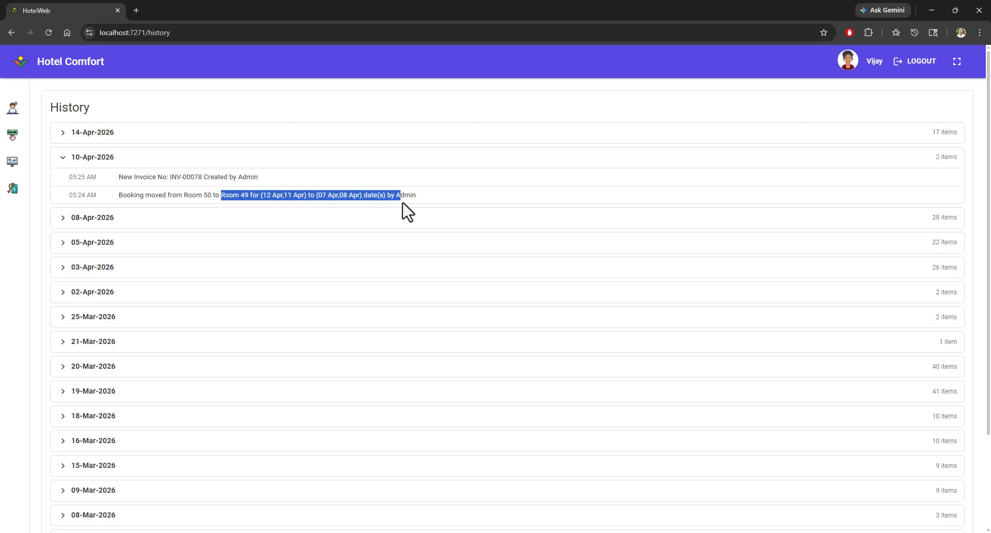
{"action": "left_click", "coordinate": [62, 136]}
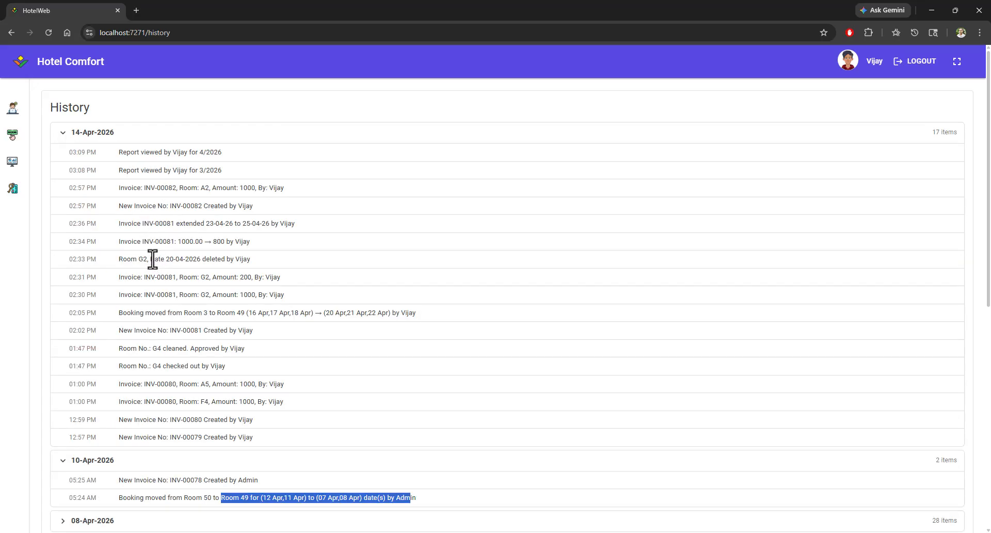
{"action": "mouse_move", "coordinate": [123, 259]}
{"action": "left_mouse_down"}
{"action": "mouse_move", "coordinate": [239, 258]}
{"action": "mouse_move", "coordinate": [123, 250]}
{"action": "mouse_move", "coordinate": [120, 263]}
{"action": "left_mouse_up"}
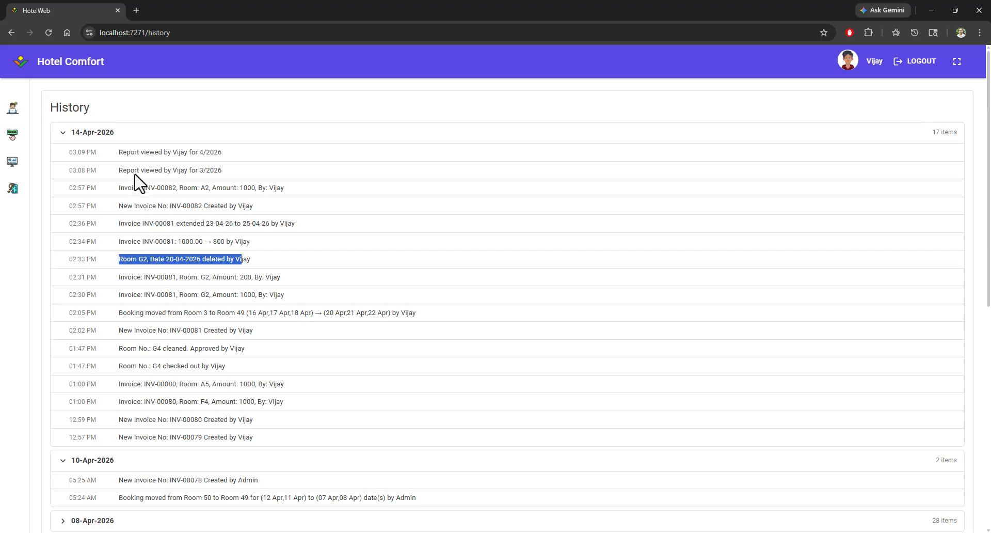
Step: Open the Change Password page
{"action": "left_click", "coordinate": [13, 190]}
{"action": "left_click", "coordinate": [78, 212]}
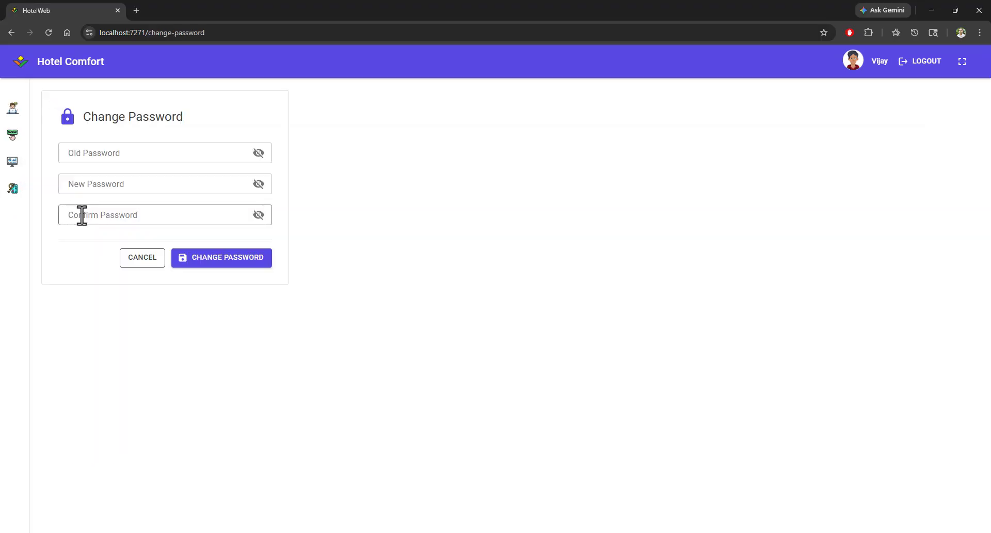